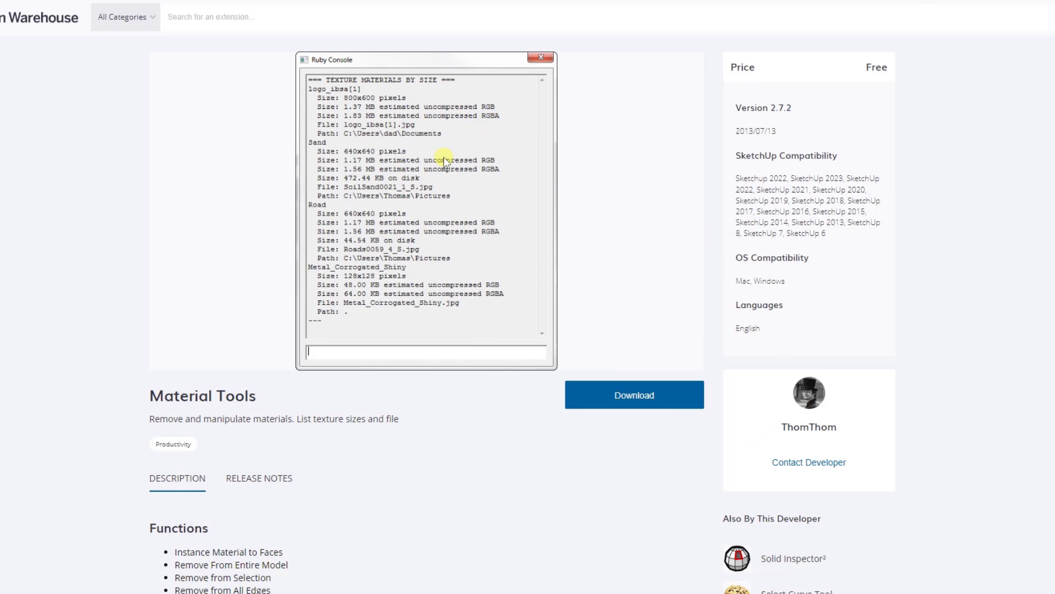
- Review the Material Tools extension's description, function list, requirements and related links on its Extension Warehouse page
scroll(285, 236, down, 5)
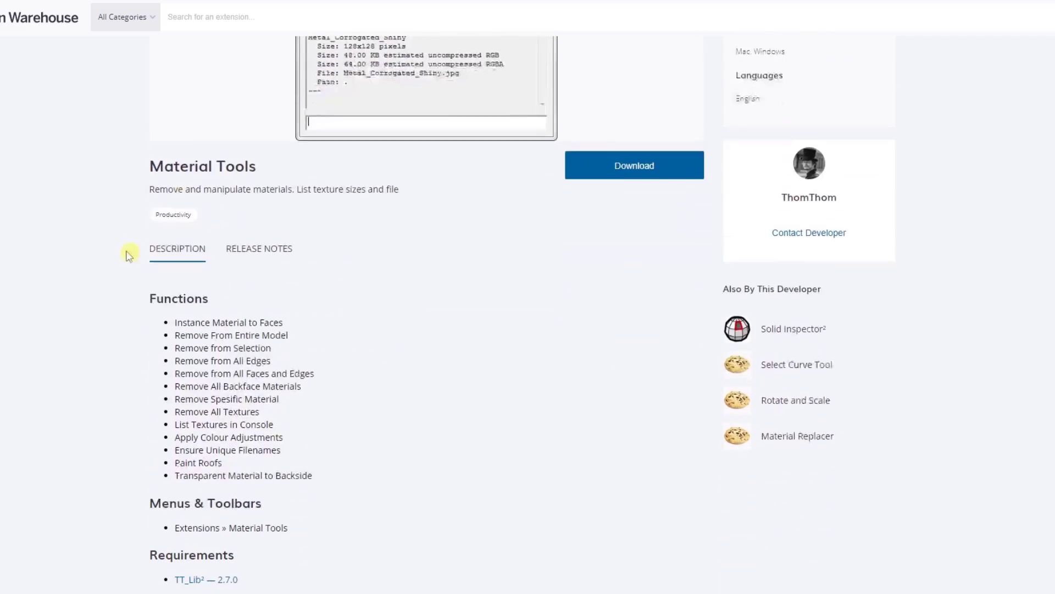
scroll(58, 262, down, 1)
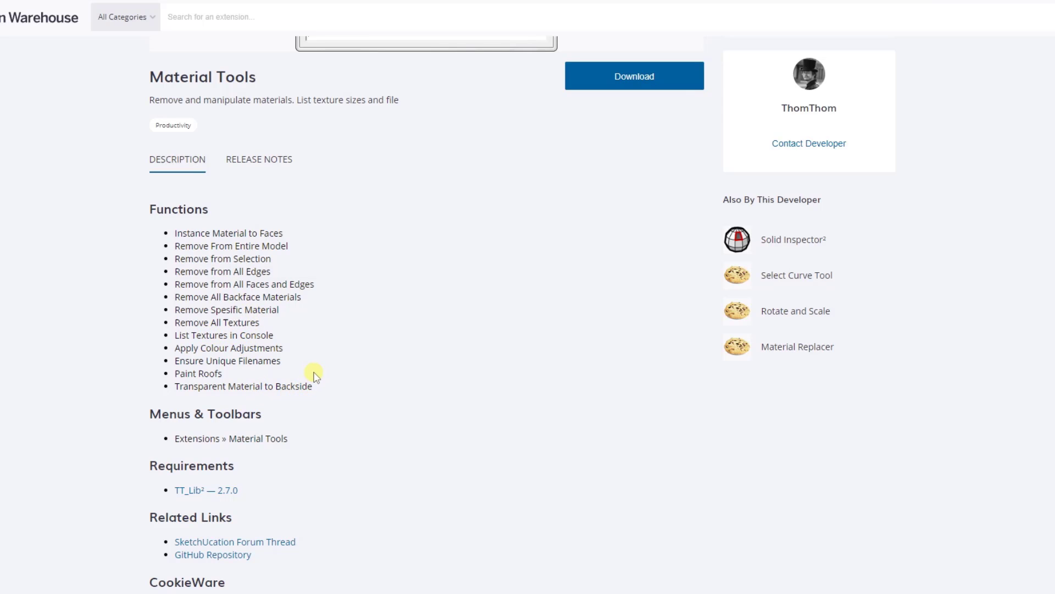
scroll(316, 376, up, 6)
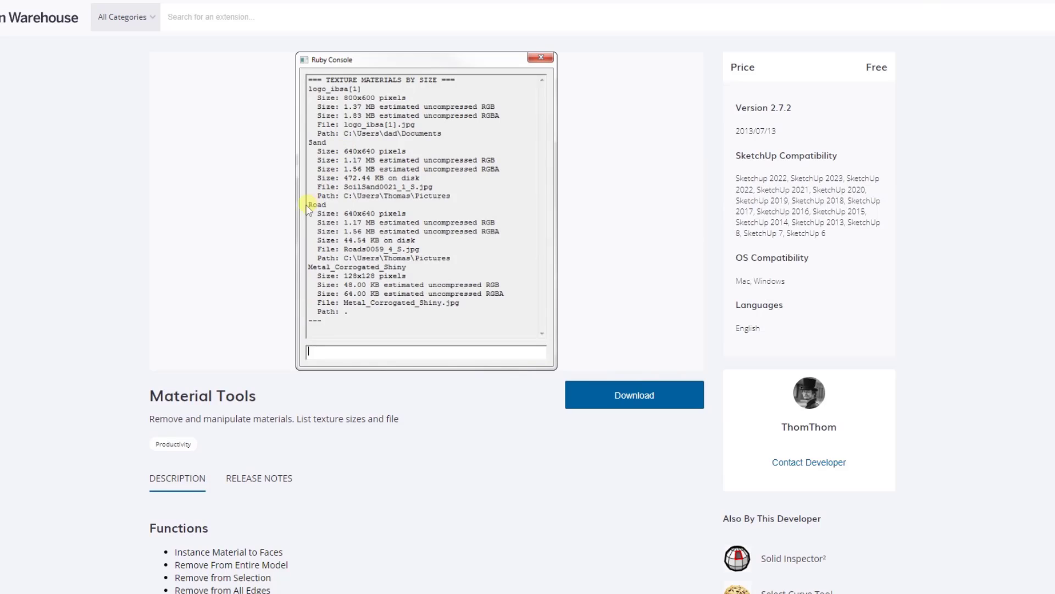
scroll(308, 207, down, 8)
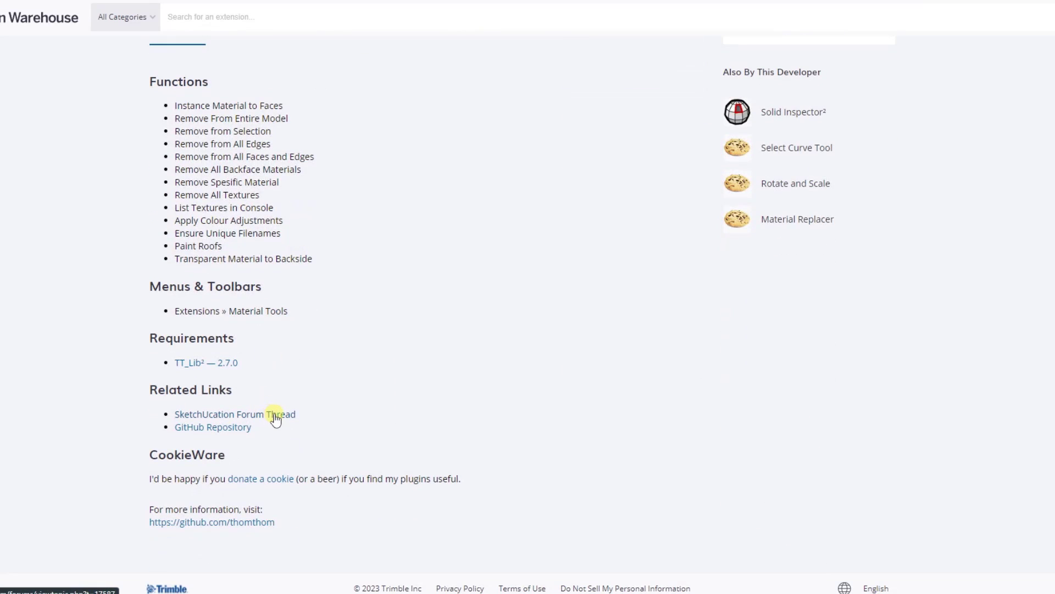
- Open the SketchUcation forum thread for Material Tools and read its feature descriptions
click(276, 416)
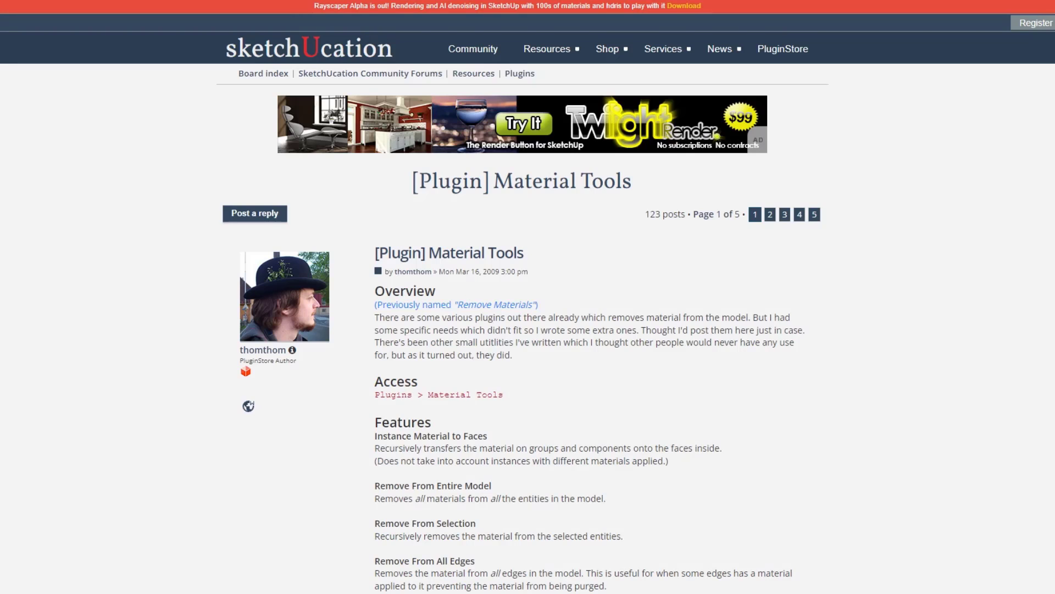
scroll(719, 393, down, 6)
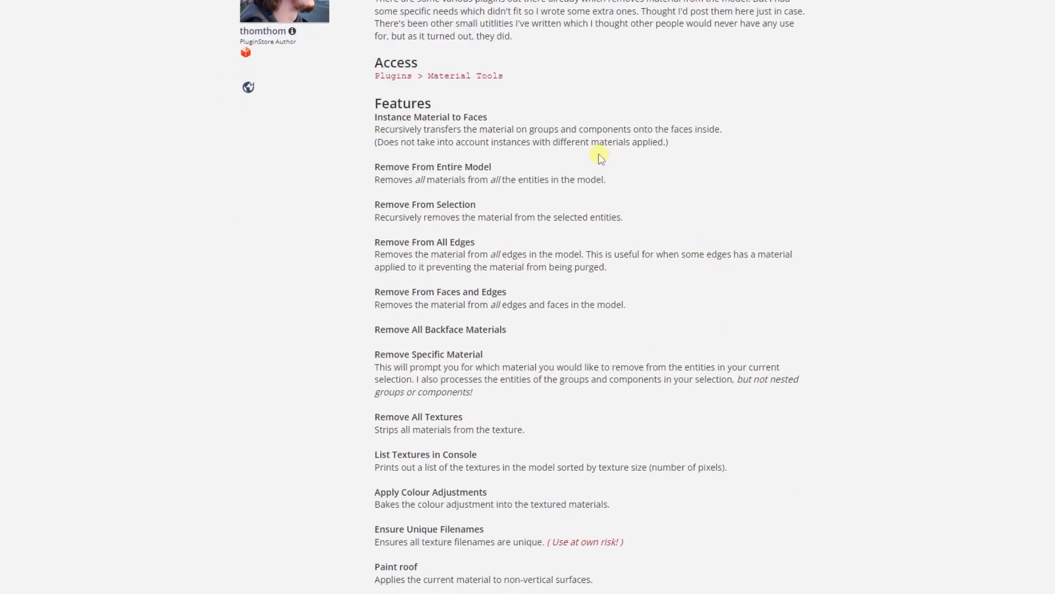
scroll(569, 128, down, 1)
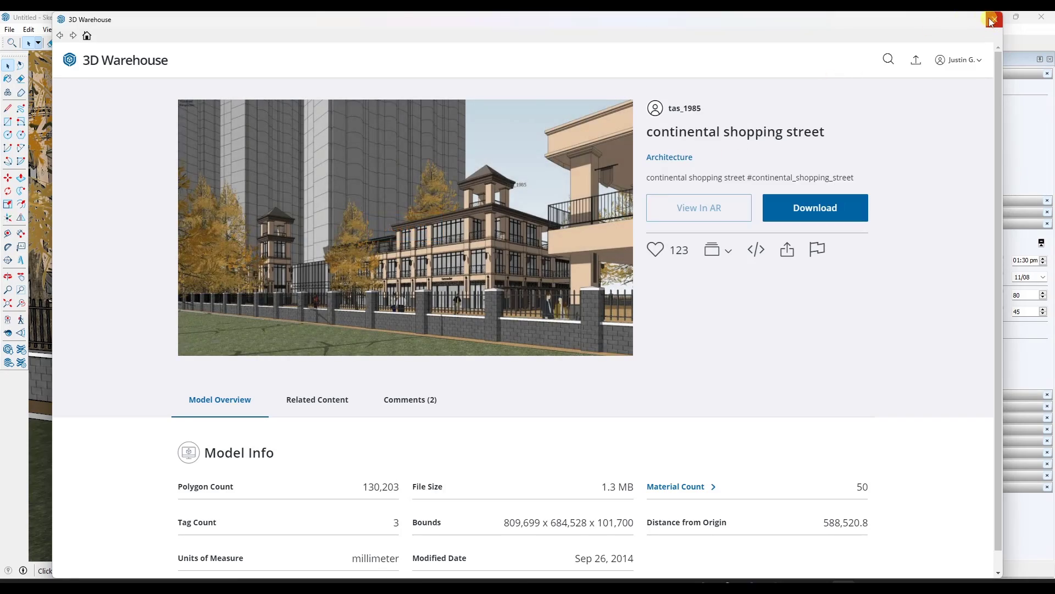
- Close the 3D Warehouse model page, look over the shopping street building and bring up the Material Tools commands
click(994, 21)
middle_drag(423, 236, 405, 232)
scroll(377, 174, up, 3)
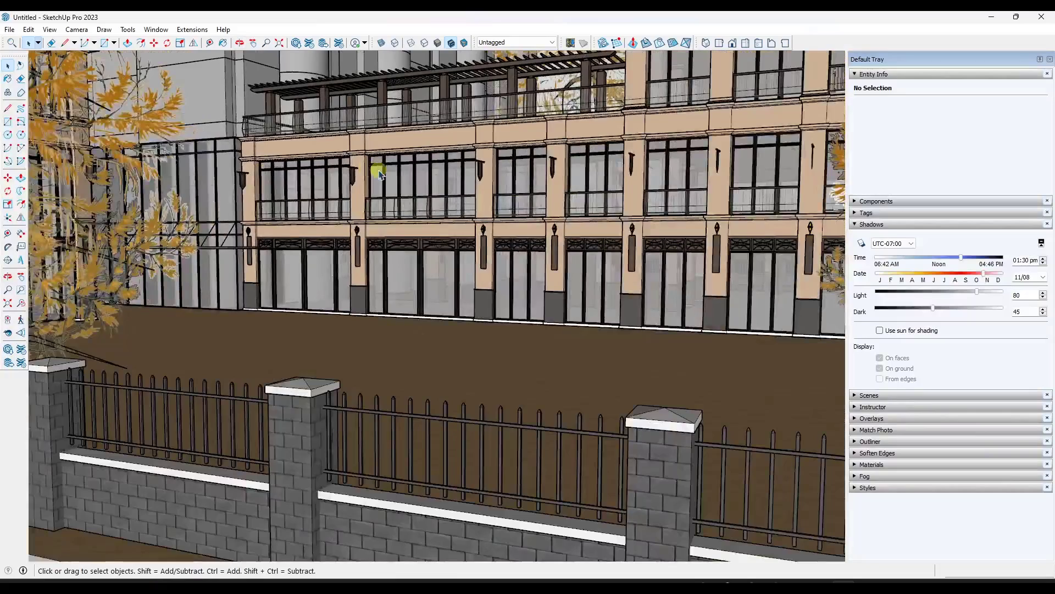
scroll(379, 175, down, 2)
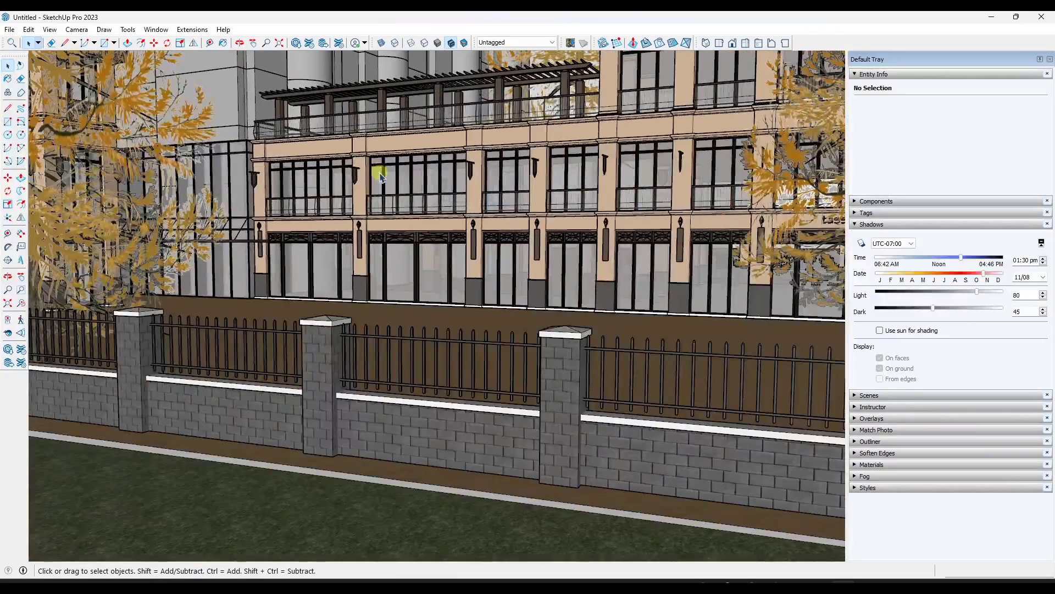
click(195, 30)
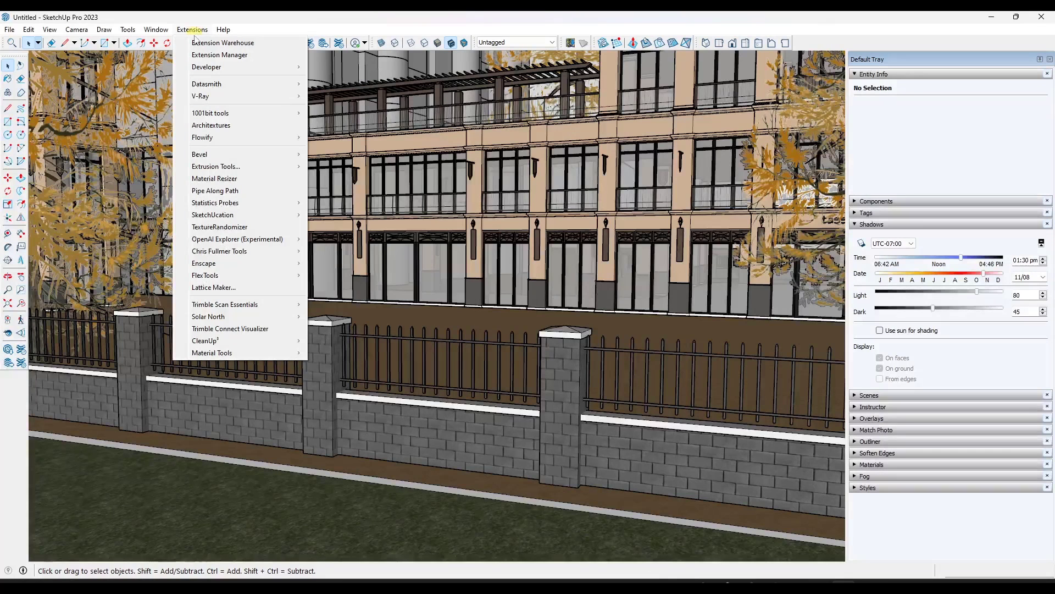
mouse_move(227, 359)
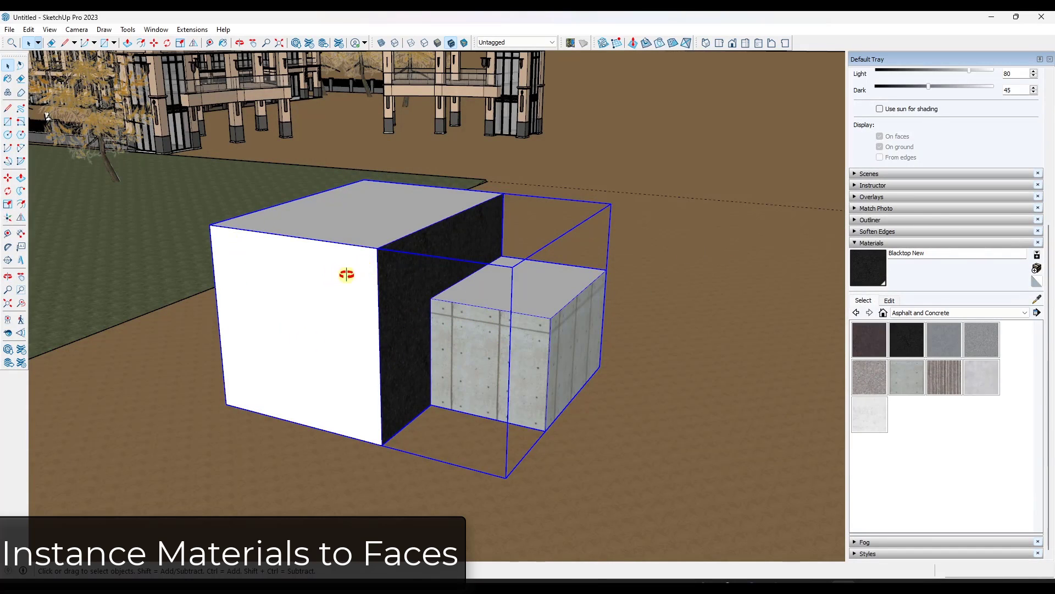
- Open the two-box group for editing and collapse the Shadows settings so that Entity Info is in view
middle_drag(346, 274, 354, 285)
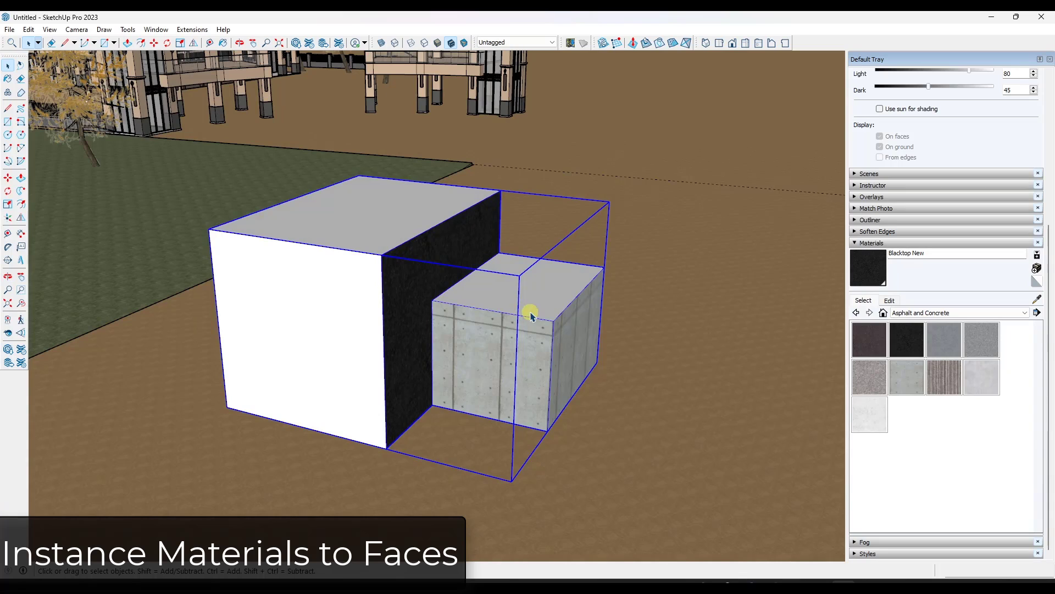
double_click(523, 343)
scroll(928, 143, up, 2)
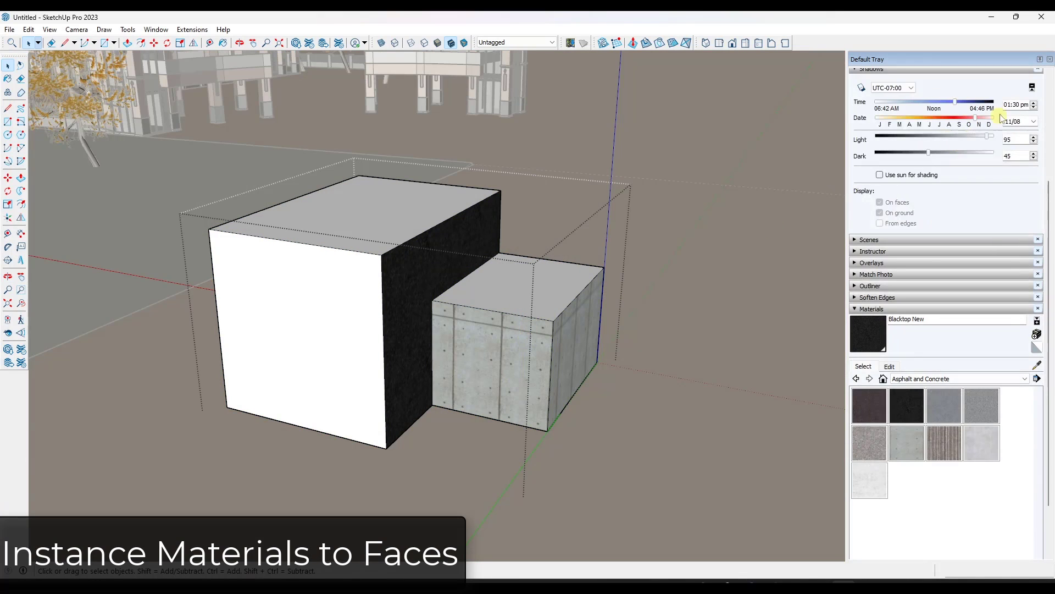
scroll(855, 75, up, 2)
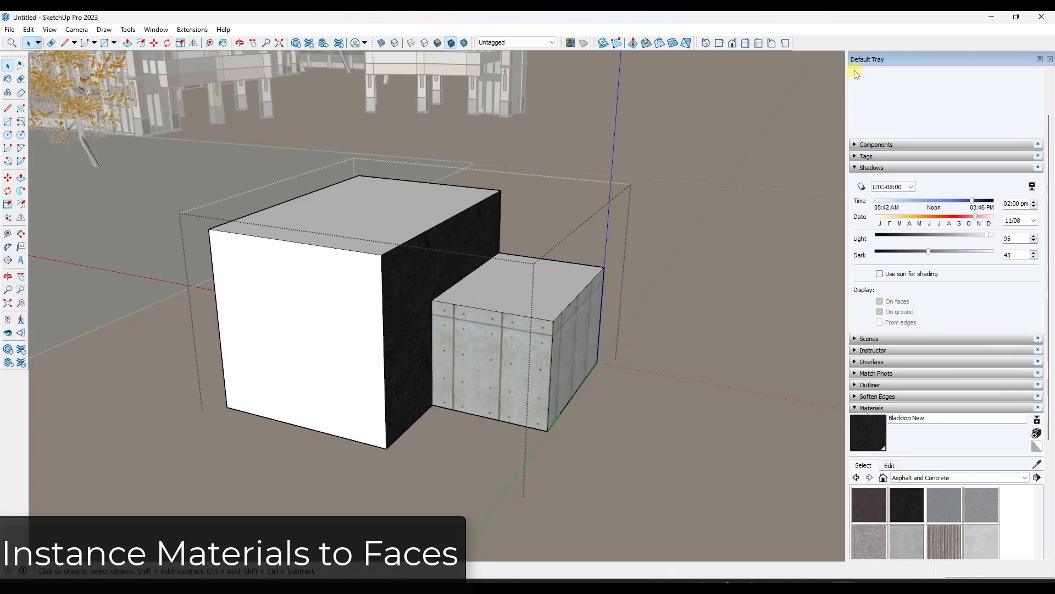
click(863, 168)
scroll(916, 169, up, 2)
- Inspect the material of the small box's concrete front face and the large box's black face, and leave the group
click(479, 349)
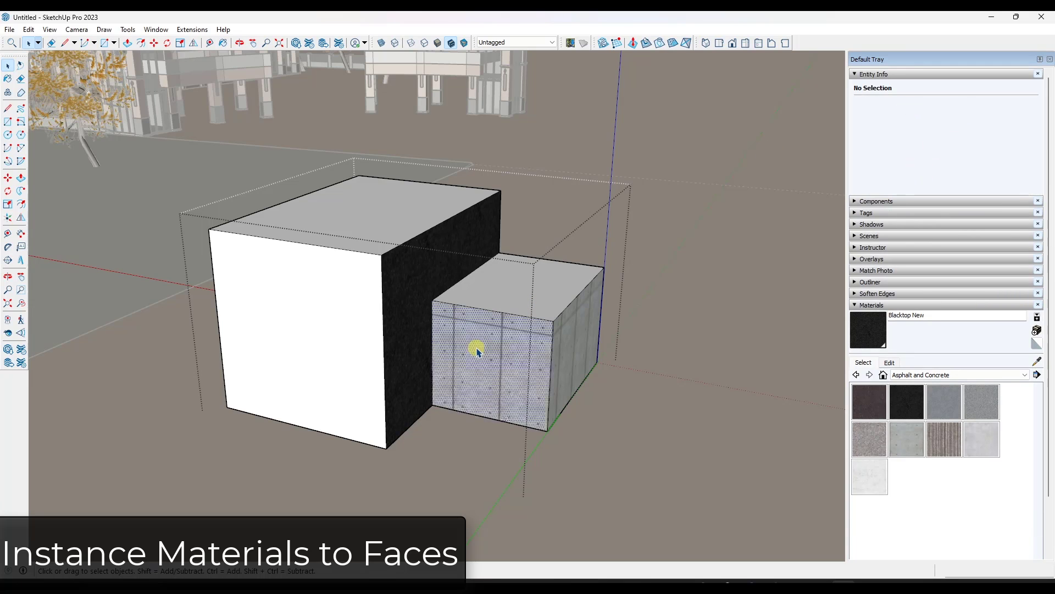
scroll(525, 352, up, 3)
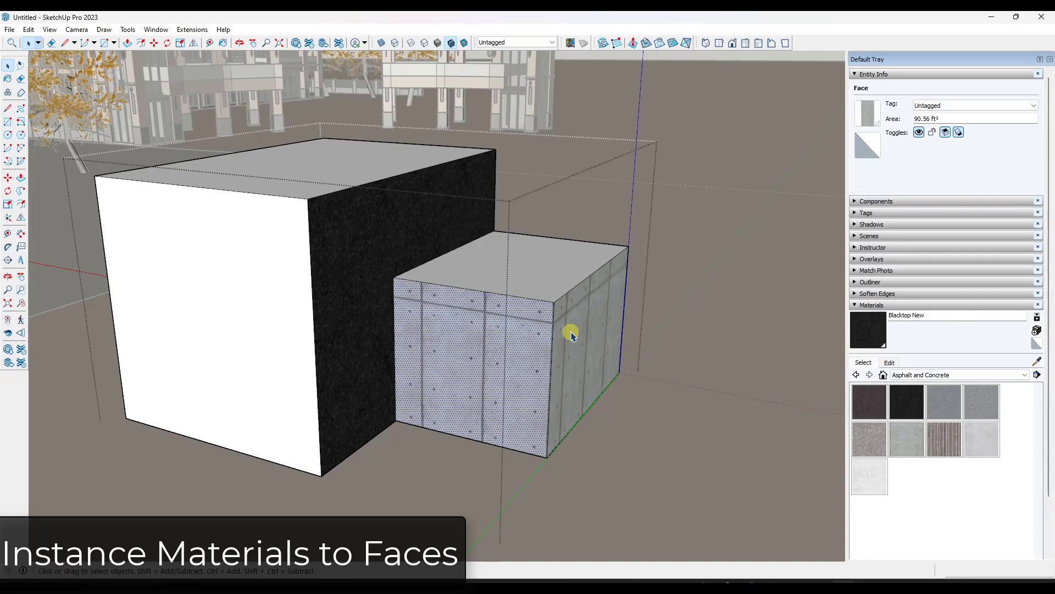
click(353, 270)
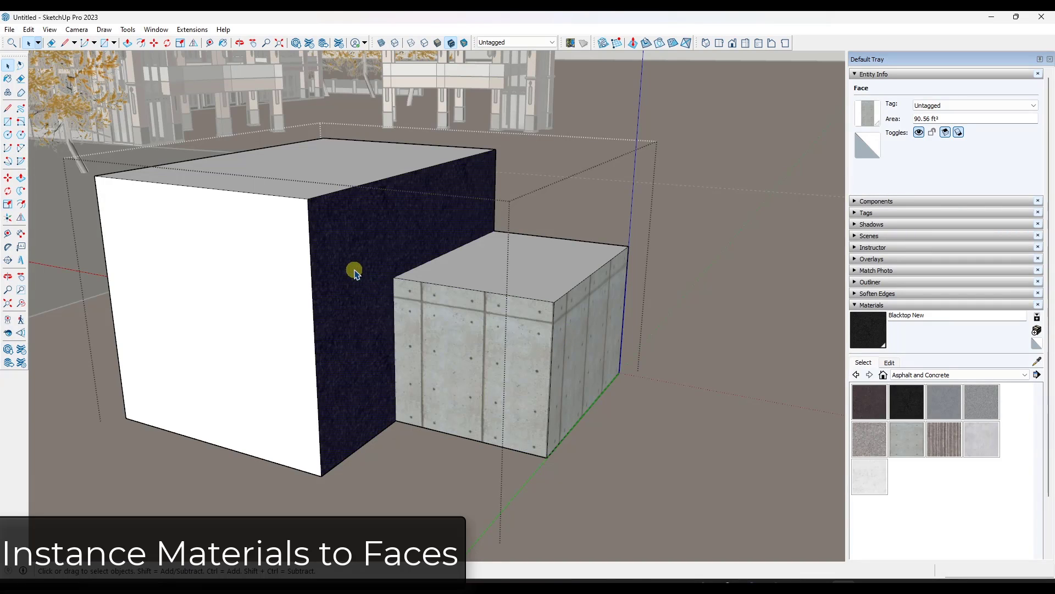
click(704, 179)
- Paint the whole two-box group with Brick Rough Dark from the Brick, Cladding and Siding collection
click(589, 263)
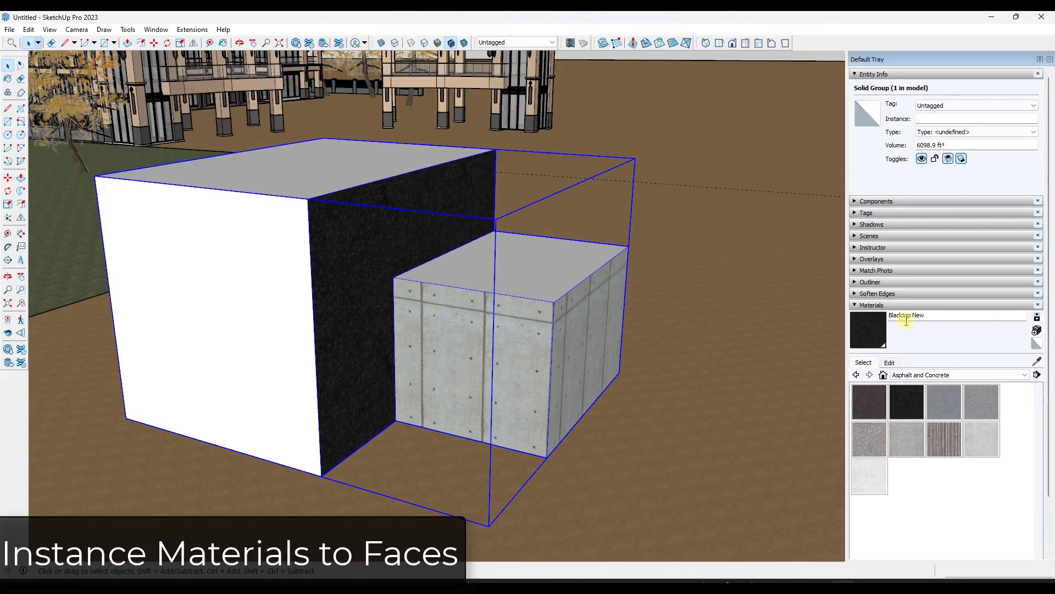
click(922, 376)
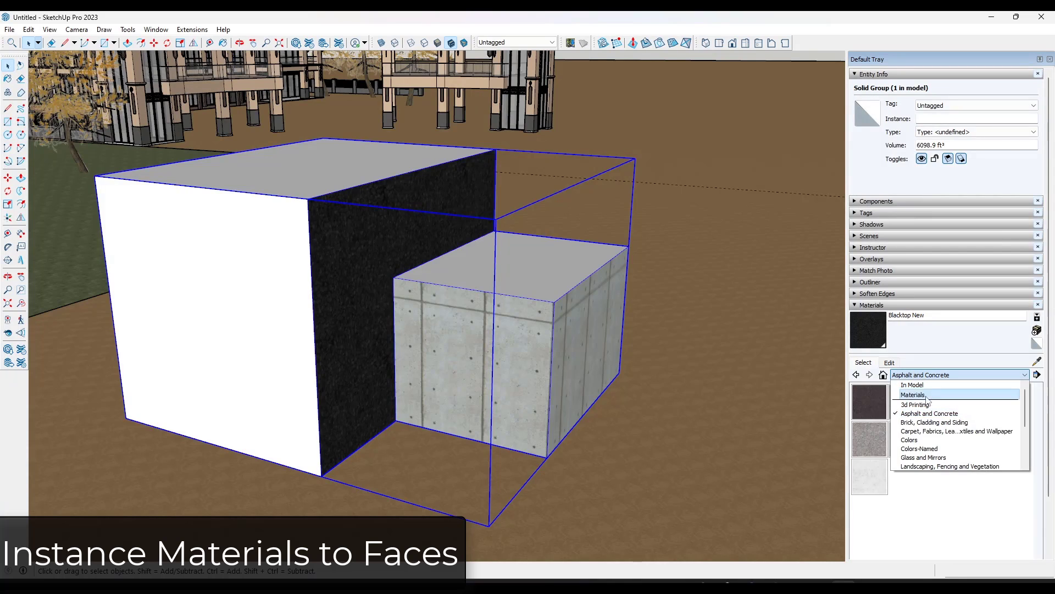
click(934, 422)
click(906, 439)
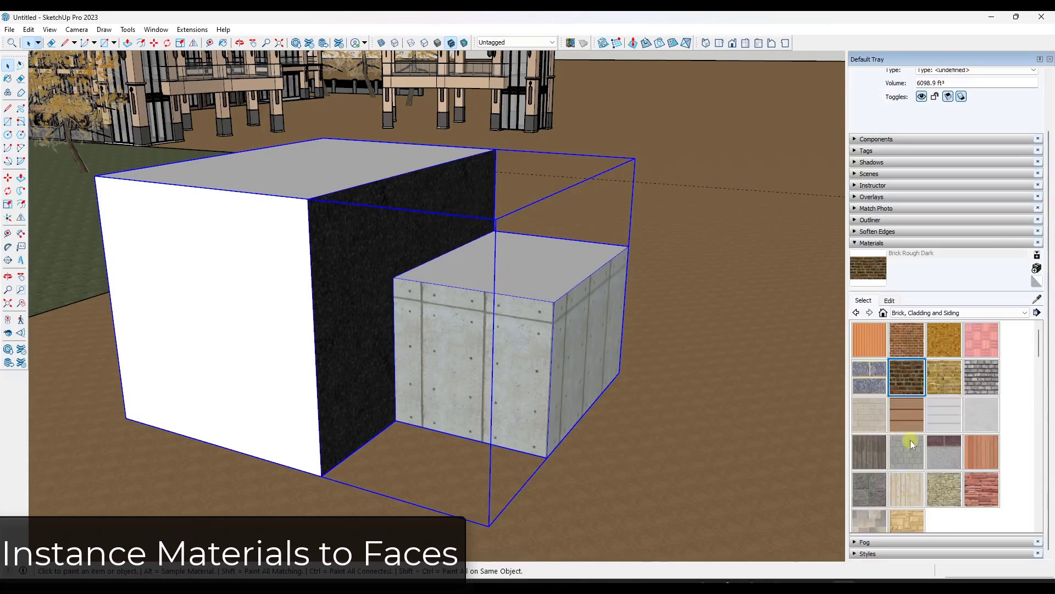
click(250, 301)
middle_drag(512, 299, 506, 306)
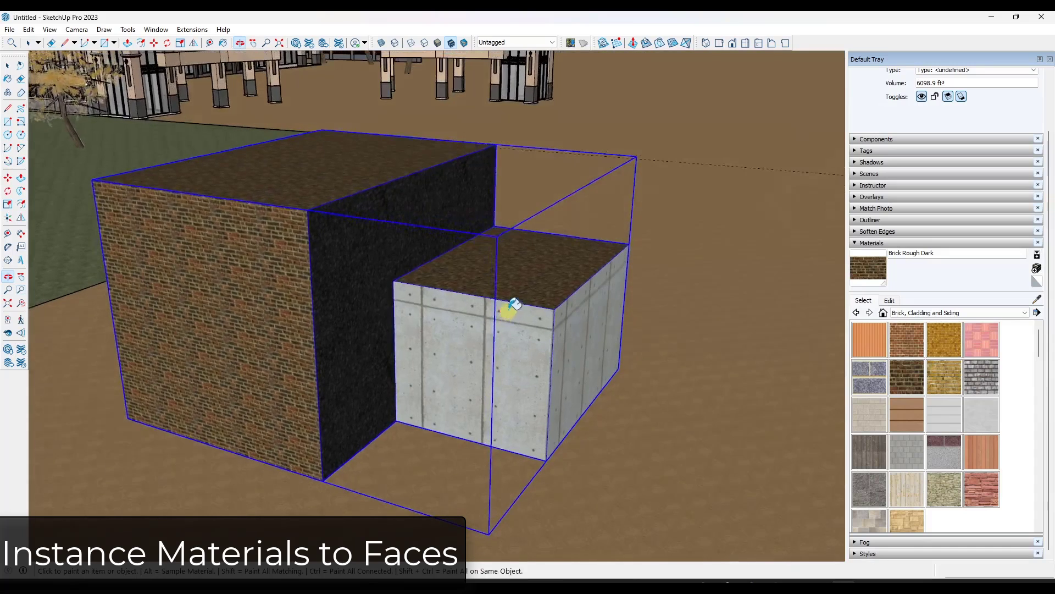
key(space)
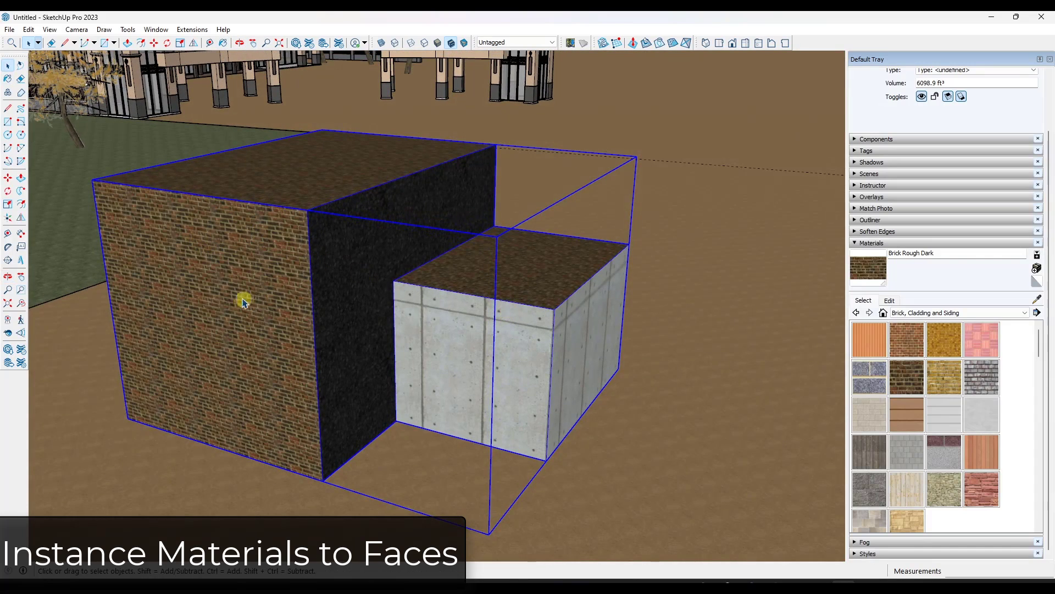
- Check the group's material in Entity Info and compare it with the material of the large box's top face inside the group
scroll(987, 108, up, 2)
scroll(988, 107, up, 2)
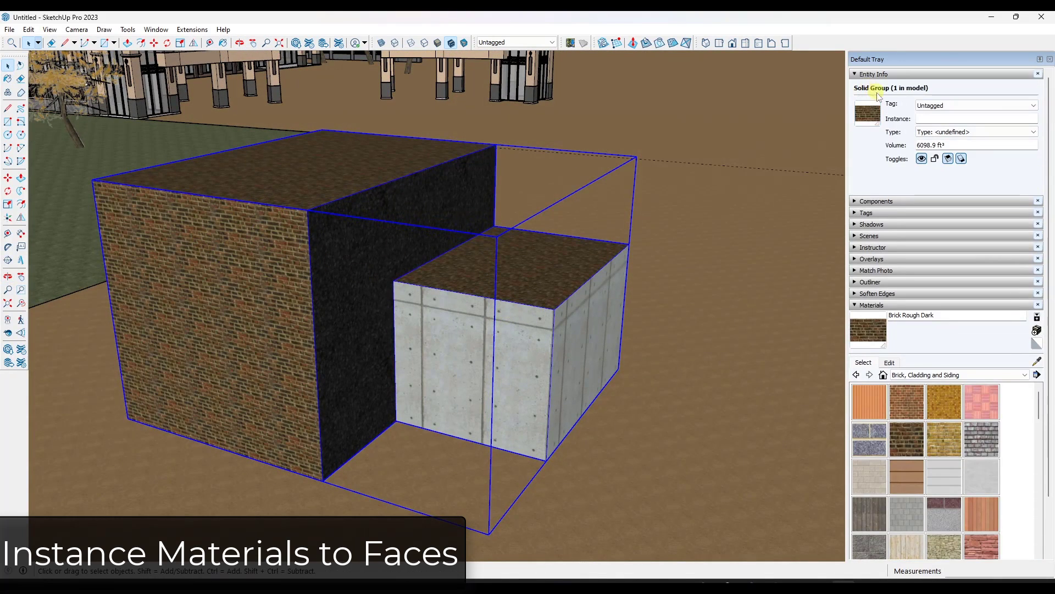
mouse_move(471, 283)
middle_down()
mouse_move(478, 302)
mouse_move(469, 275)
middle_up()
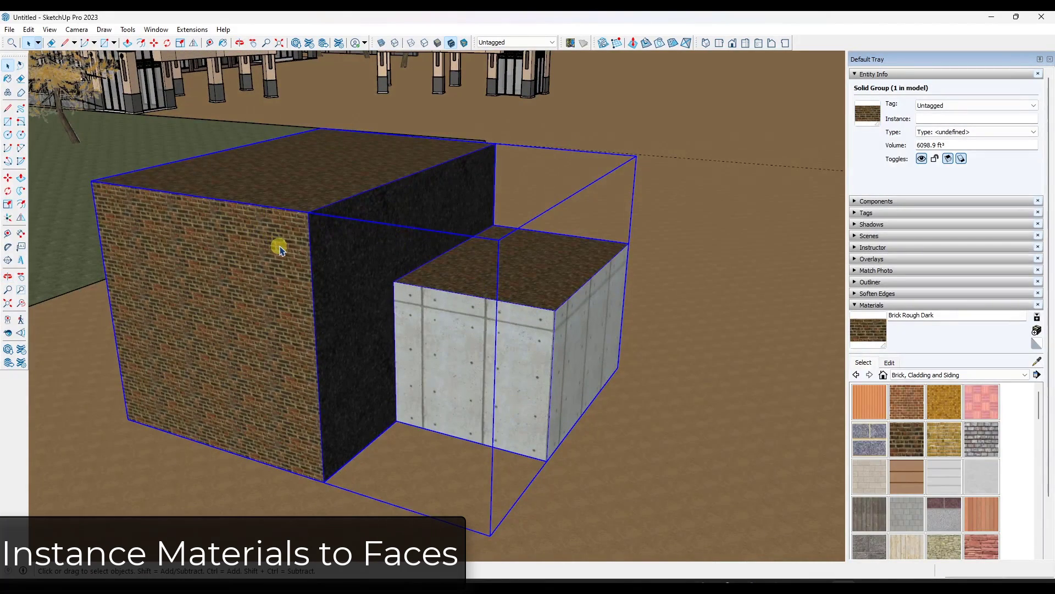
middle_drag(300, 246, 309, 193)
double_click(337, 207)
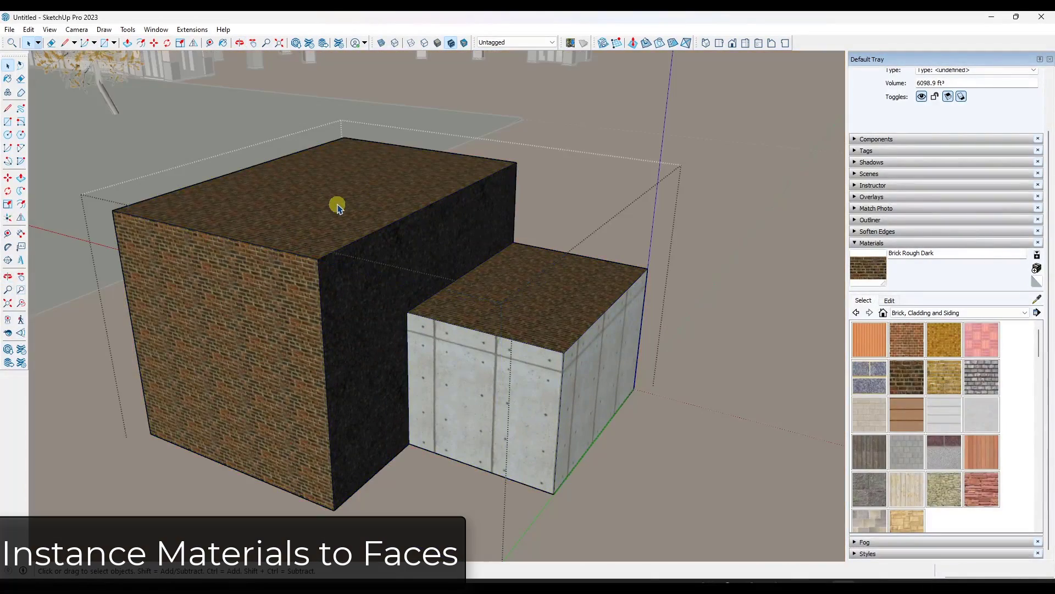
click(338, 207)
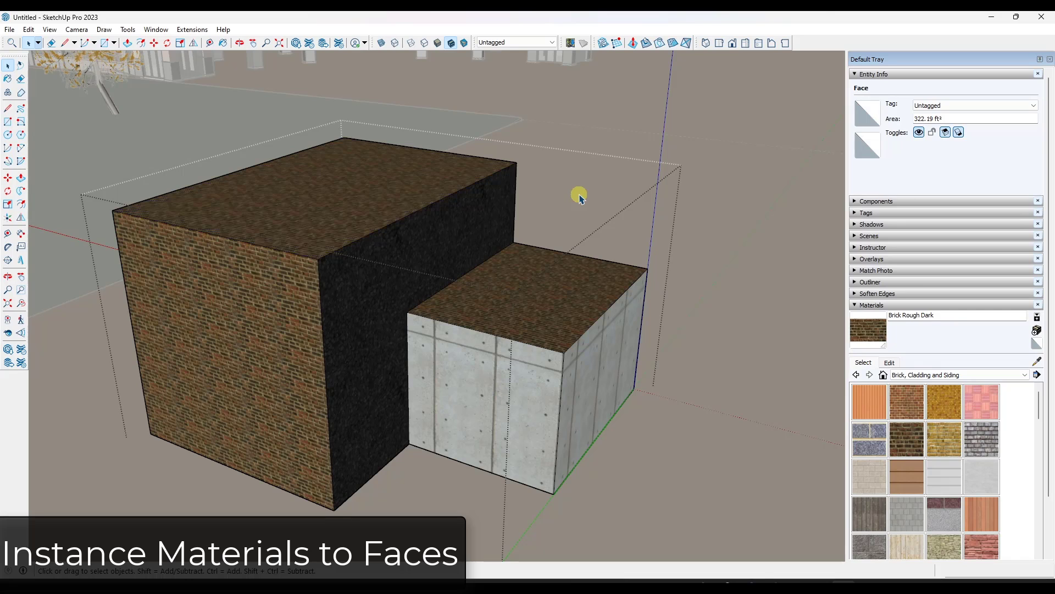
click(601, 180)
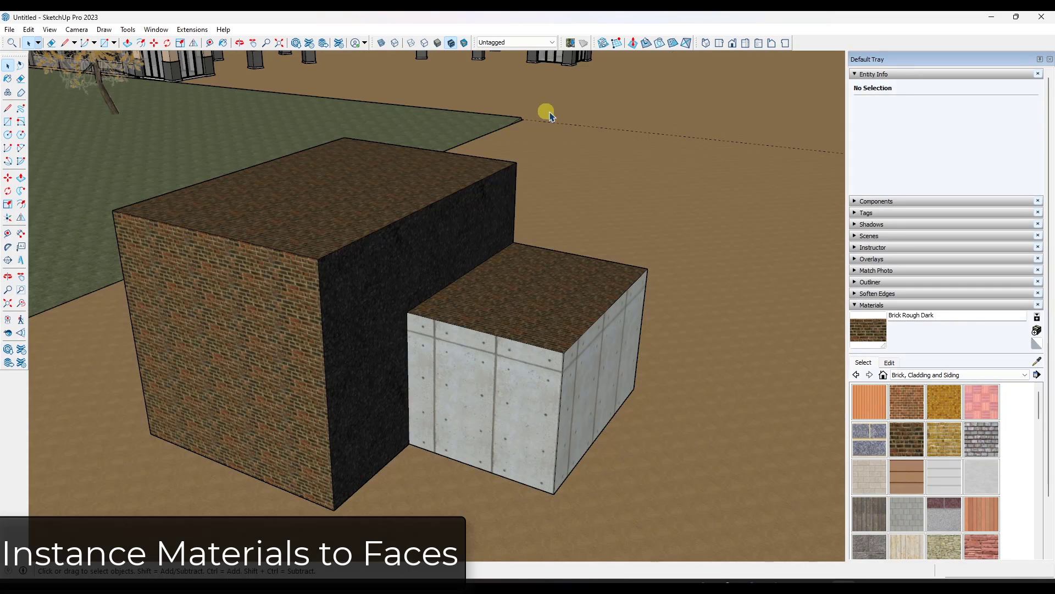
click(544, 112)
- Transfer the two-box group's brick material onto its faces with the Instance Material to Faces command of Material Tools
click(393, 259)
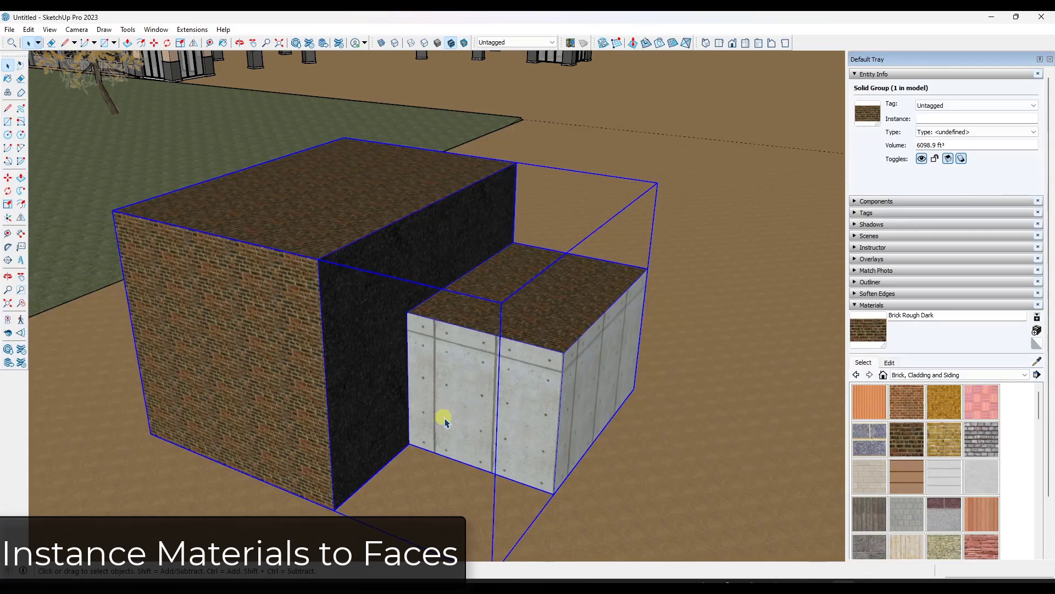
middle_drag(559, 318, 532, 370)
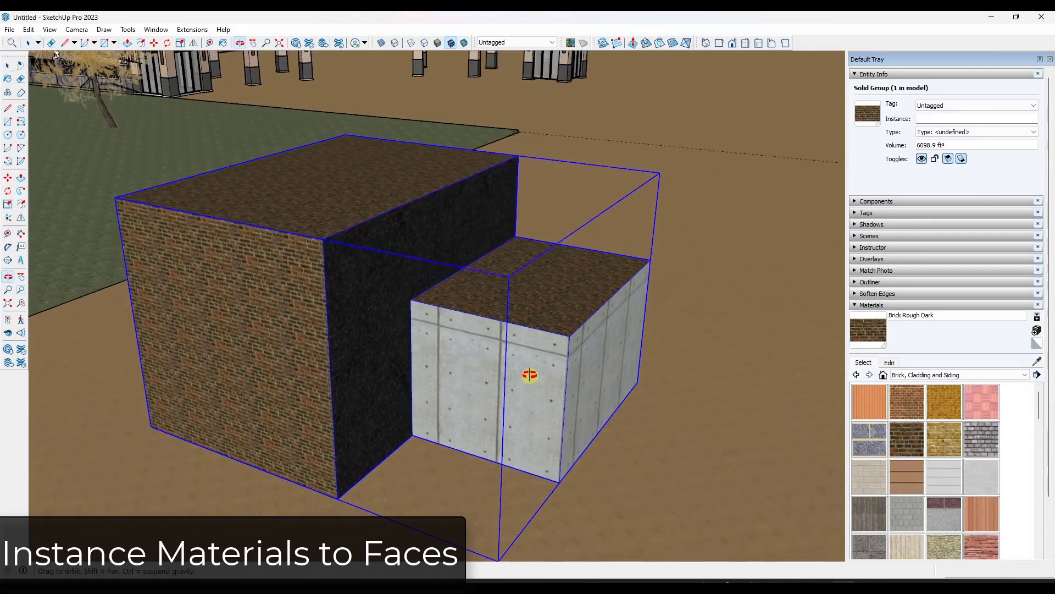
click(192, 29)
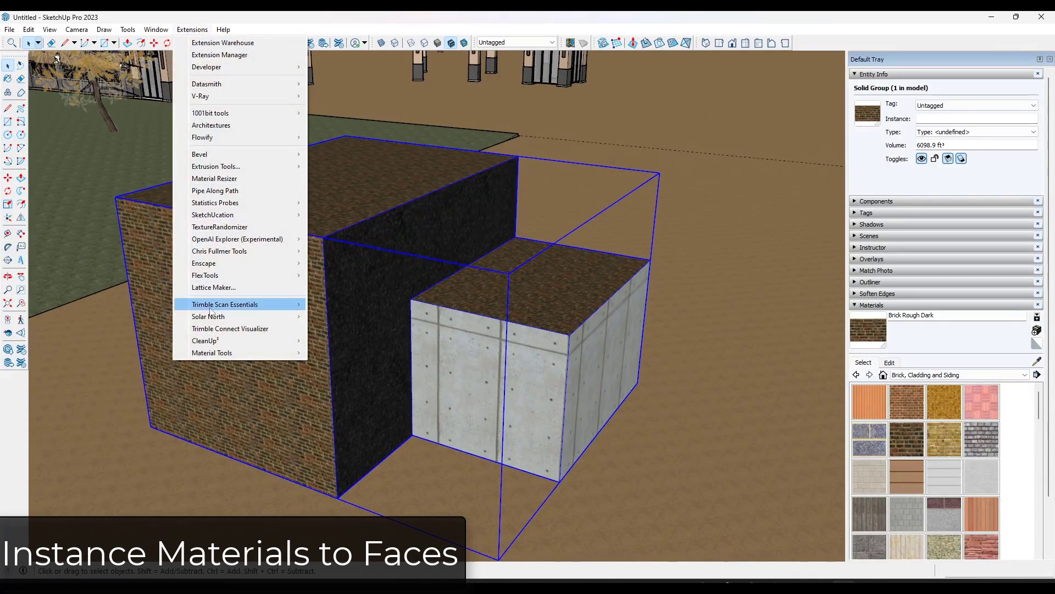
mouse_move(228, 353)
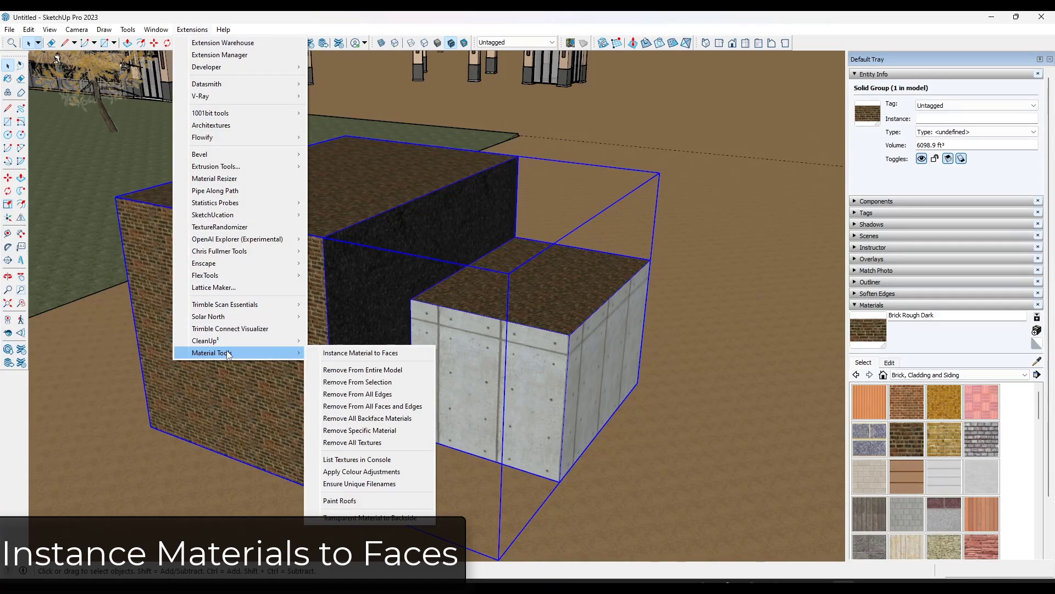
click(371, 353)
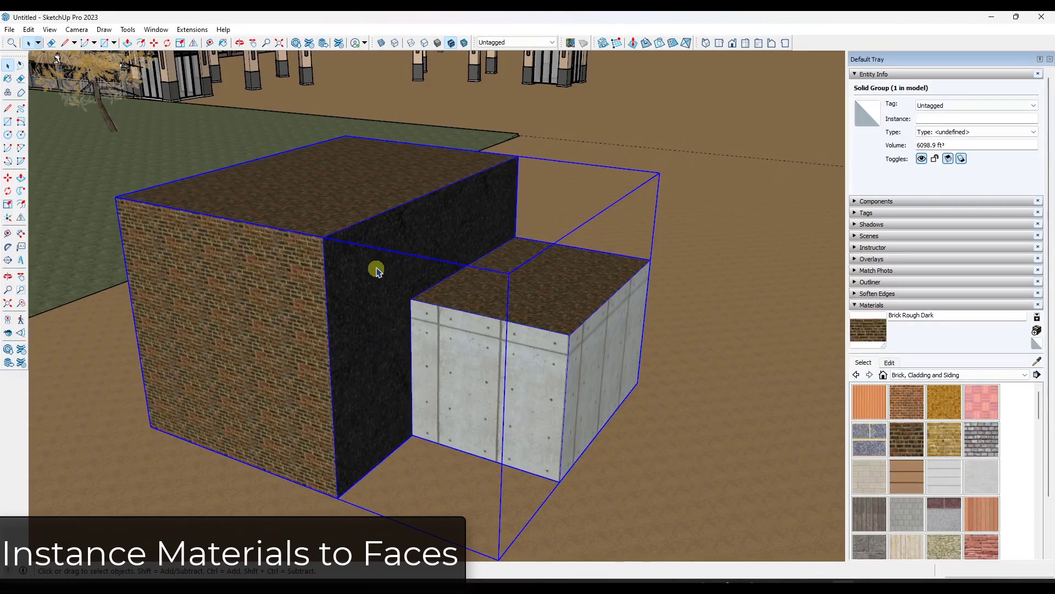
- Open the group again and examine the materials of its brick top, black side and concrete front faces in Entity Info
click(688, 198)
click(596, 295)
double_click(327, 207)
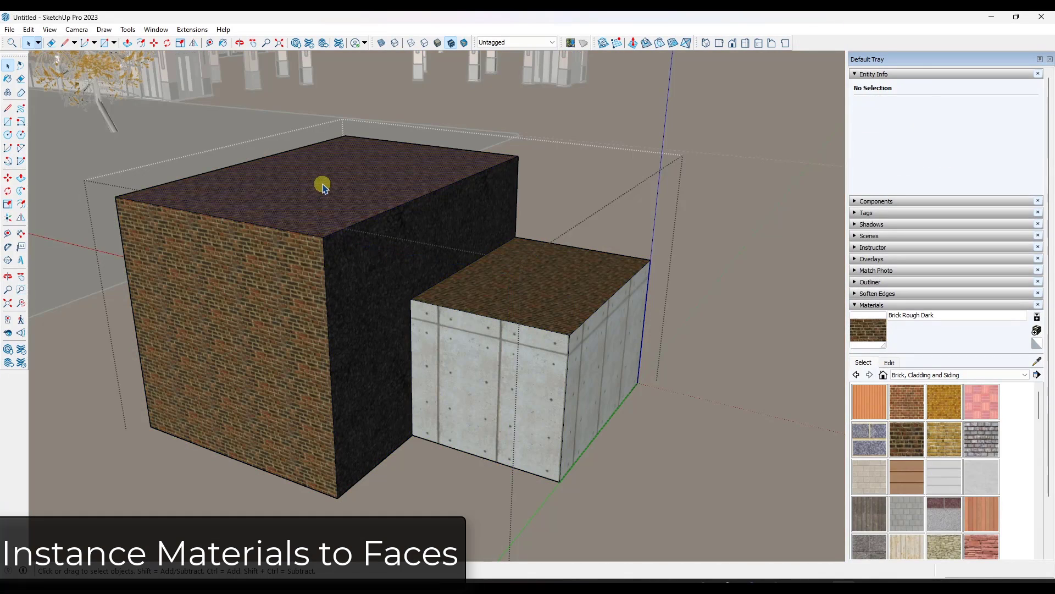
click(322, 187)
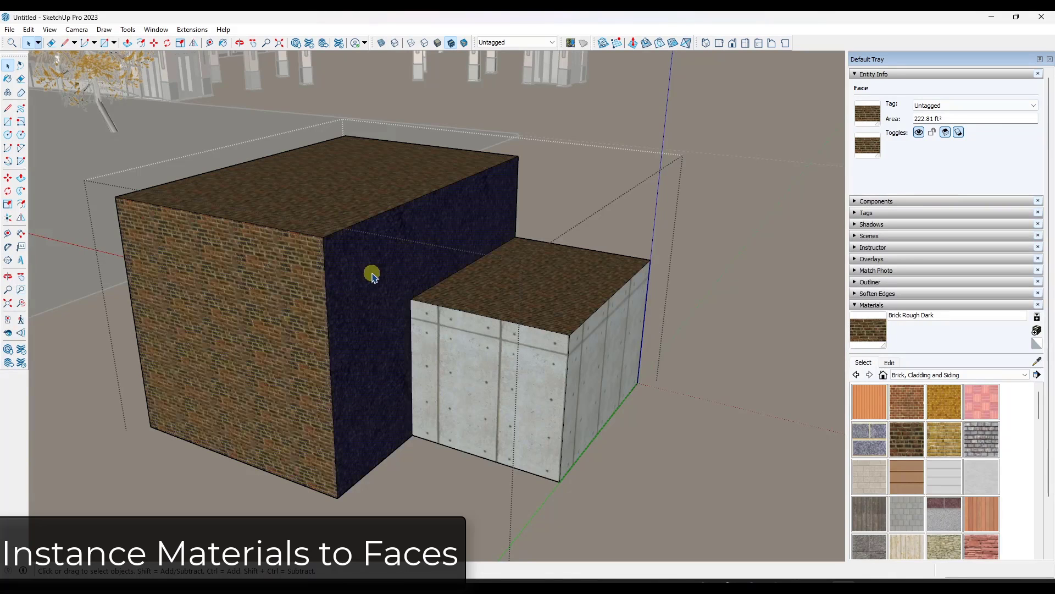
click(490, 365)
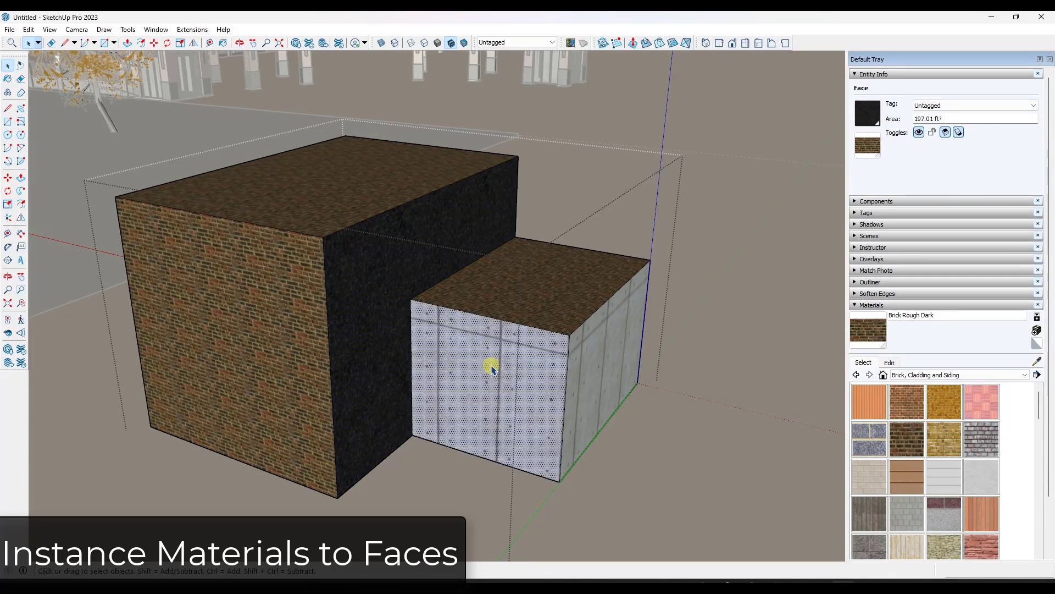
- Compare the materials of the small box's brick top and concrete side face in Entity Info, and close the group
click(546, 267)
click(590, 352)
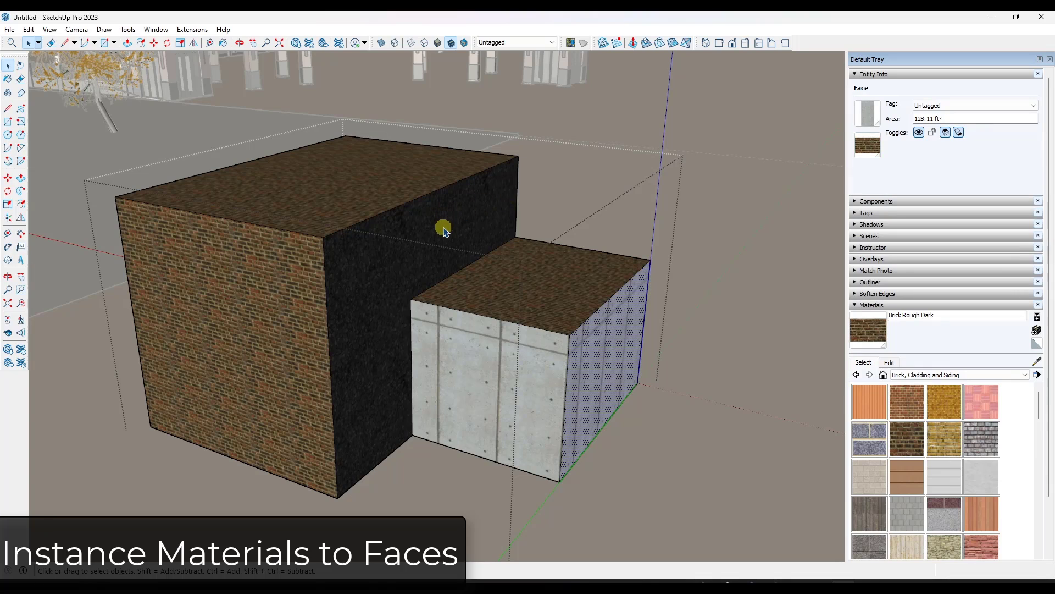
click(608, 179)
click(635, 110)
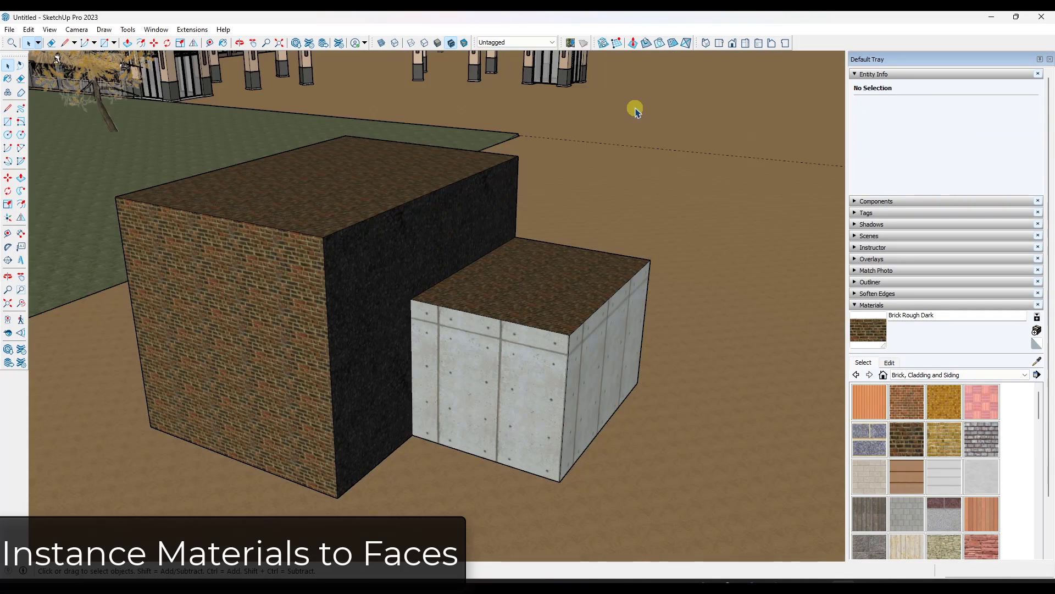
- Select the two-box group from outside and check its own material in Entity Info
middle_drag(366, 318, 438, 297)
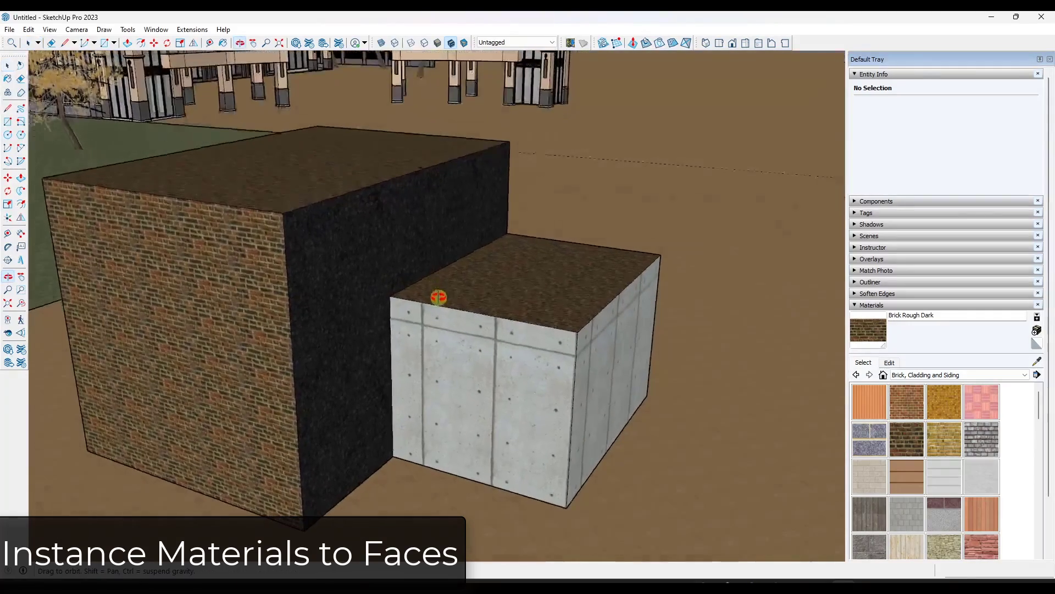
click(419, 244)
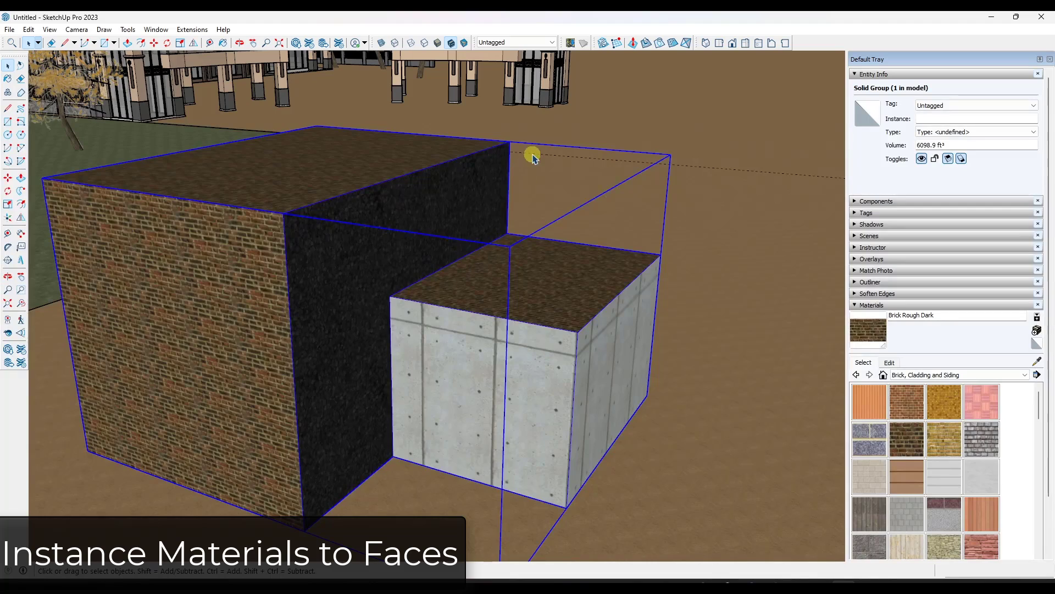
middle_drag(532, 155, 438, 250)
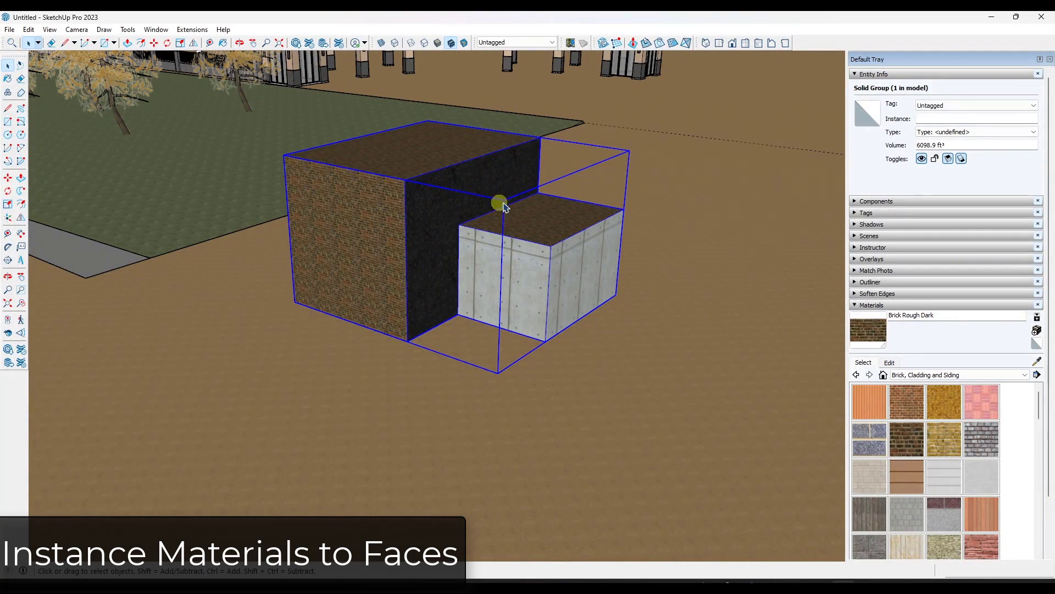
scroll(514, 224, down, 3)
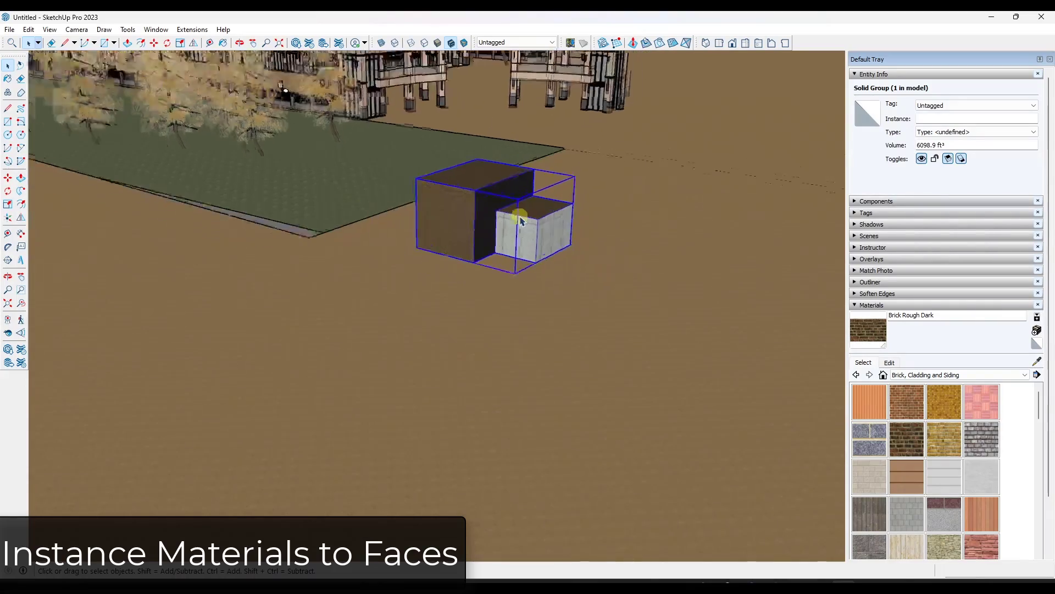
- Strip all materials with the Remove From Entire Model command of Material Tools while viewing the building and its street fence
scroll(323, 111, up, 8)
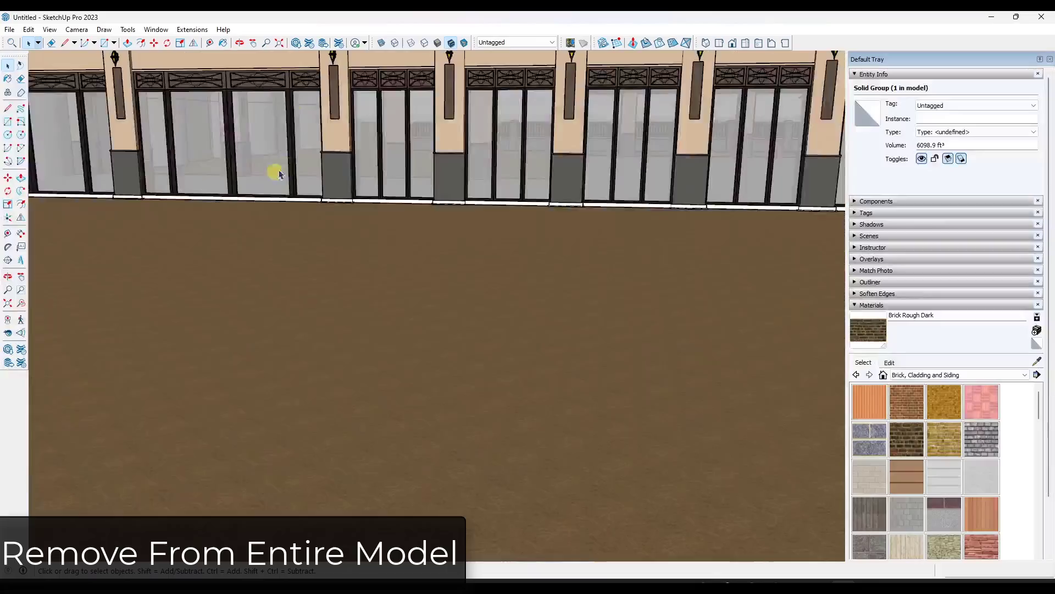
middle_drag(279, 174, 347, 179)
click(9, 333)
drag(289, 314, 285, 244)
click(191, 29)
mouse_move(258, 353)
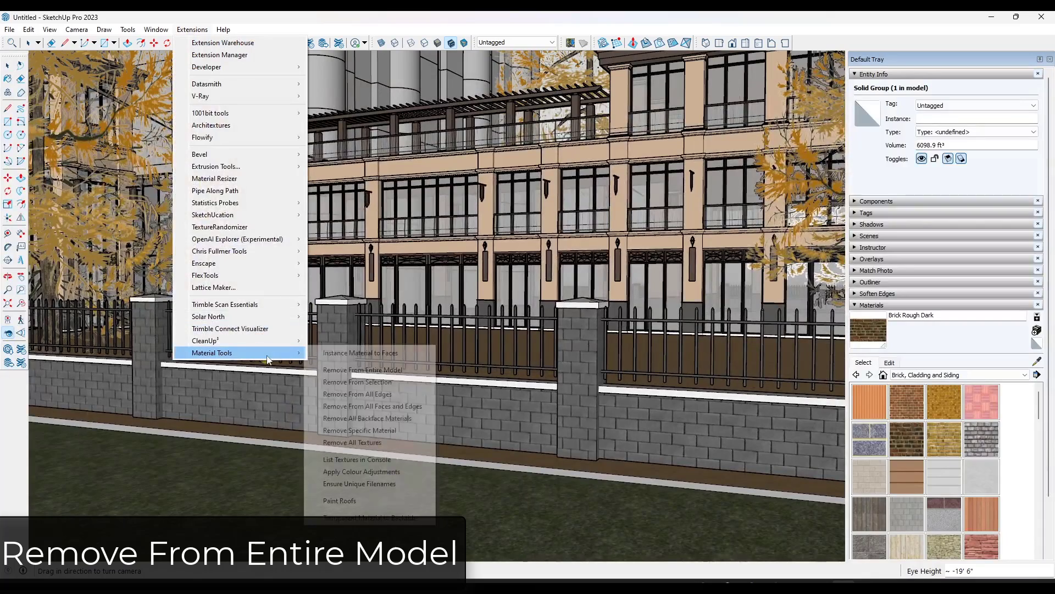
click(382, 370)
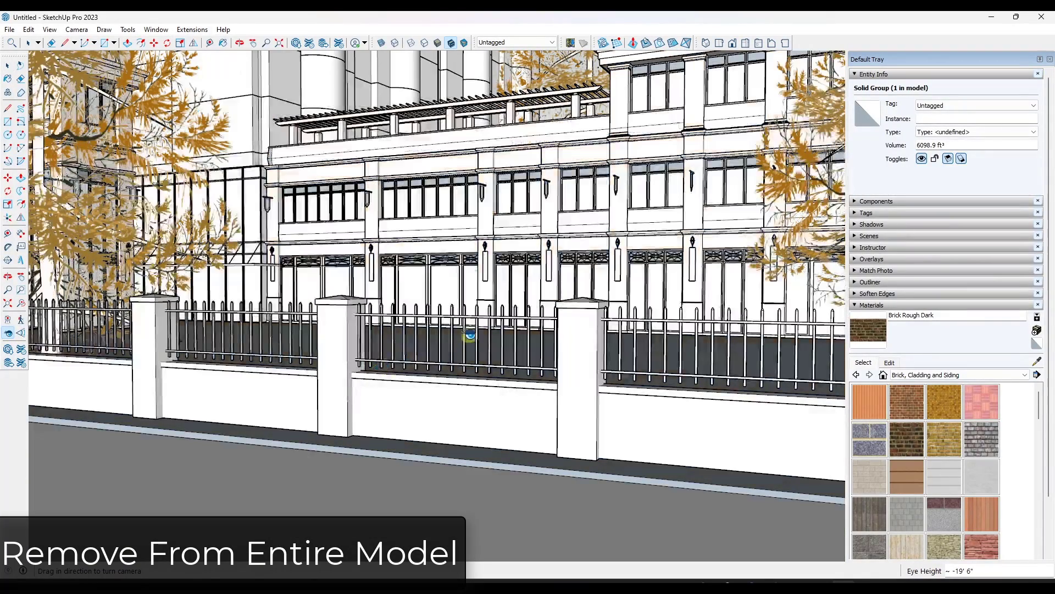
- Open the building component down to the tree's nested groups and check the foliage's object type in Entity Info
drag(493, 168, 372, 202)
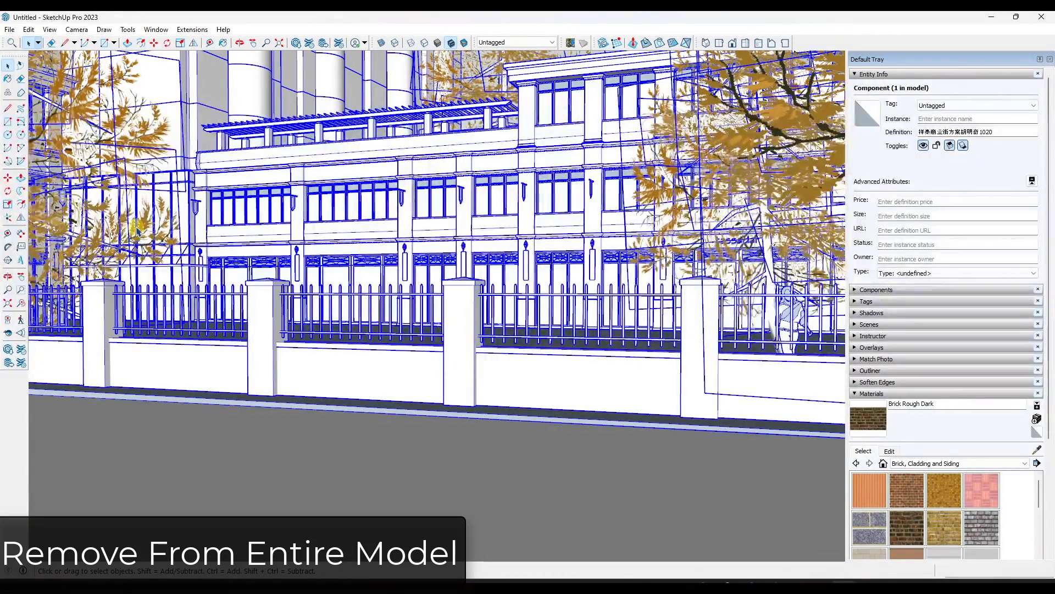
click(670, 227)
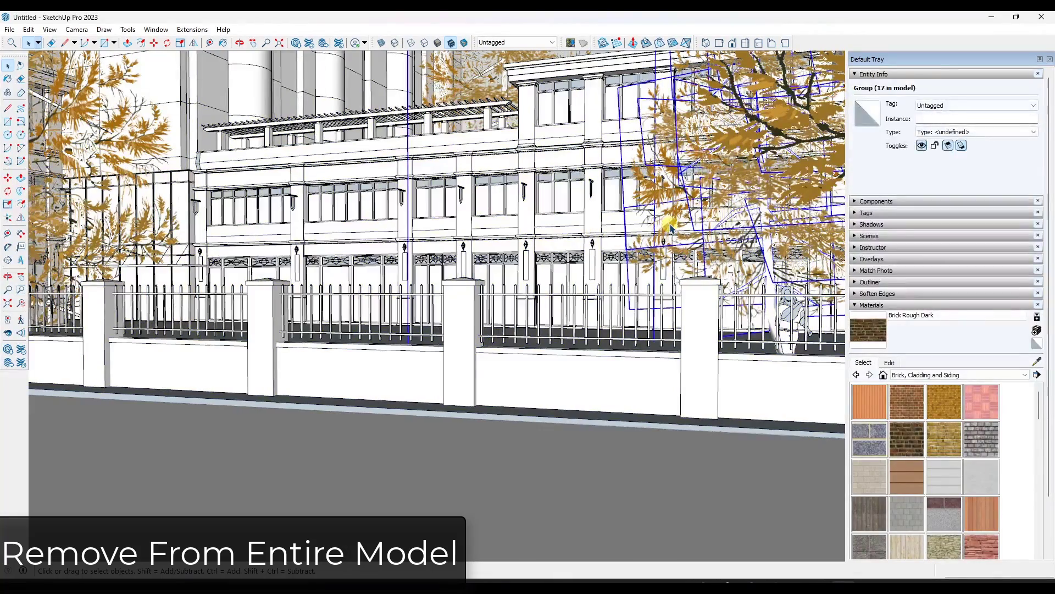
double_click(670, 228)
click(672, 228)
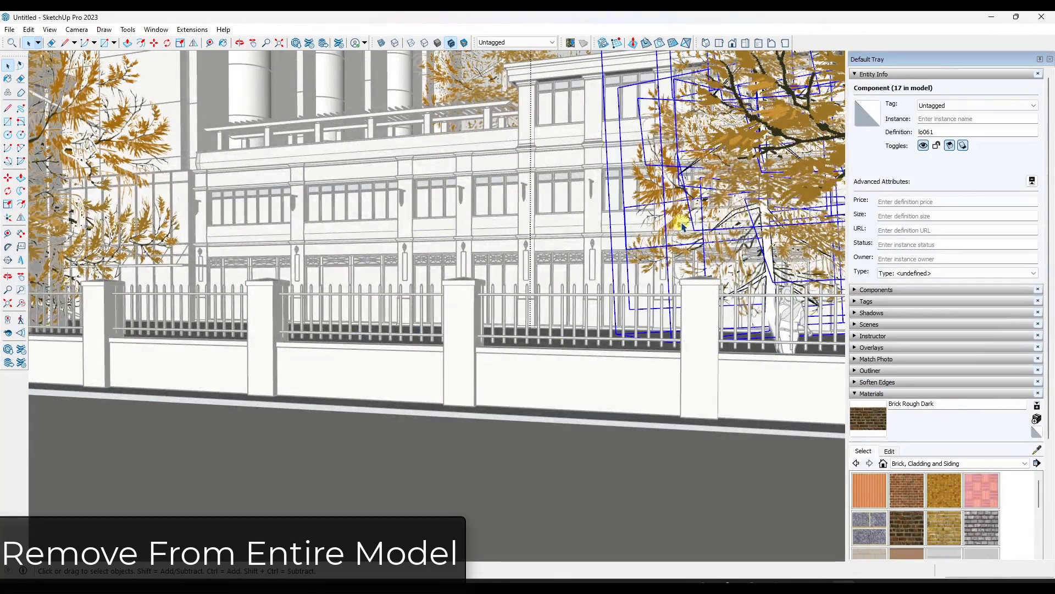
key(Escape)
click(680, 226)
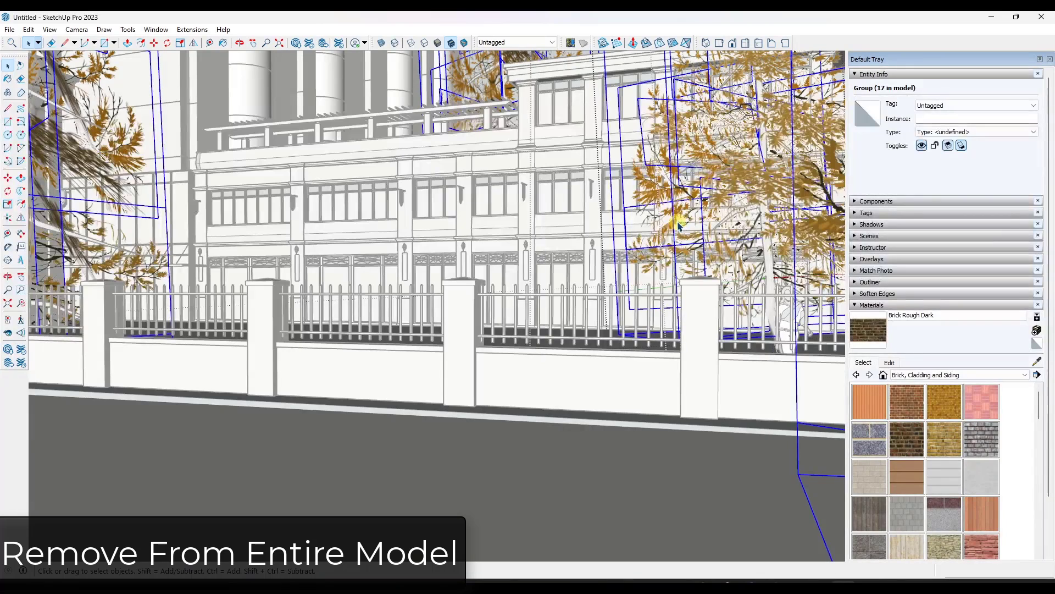
click(679, 226)
double_click(678, 221)
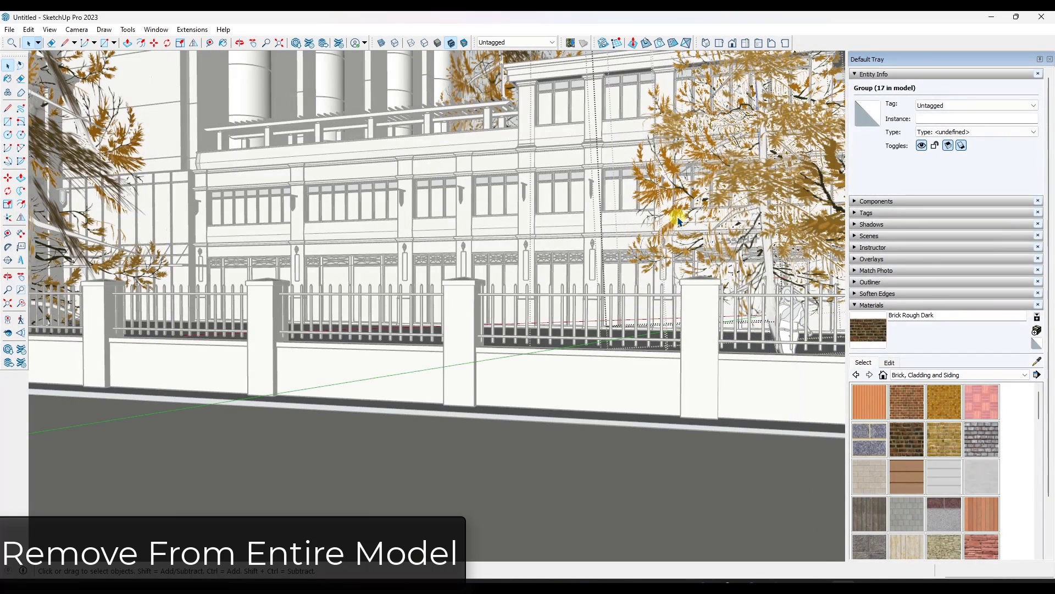
click(678, 221)
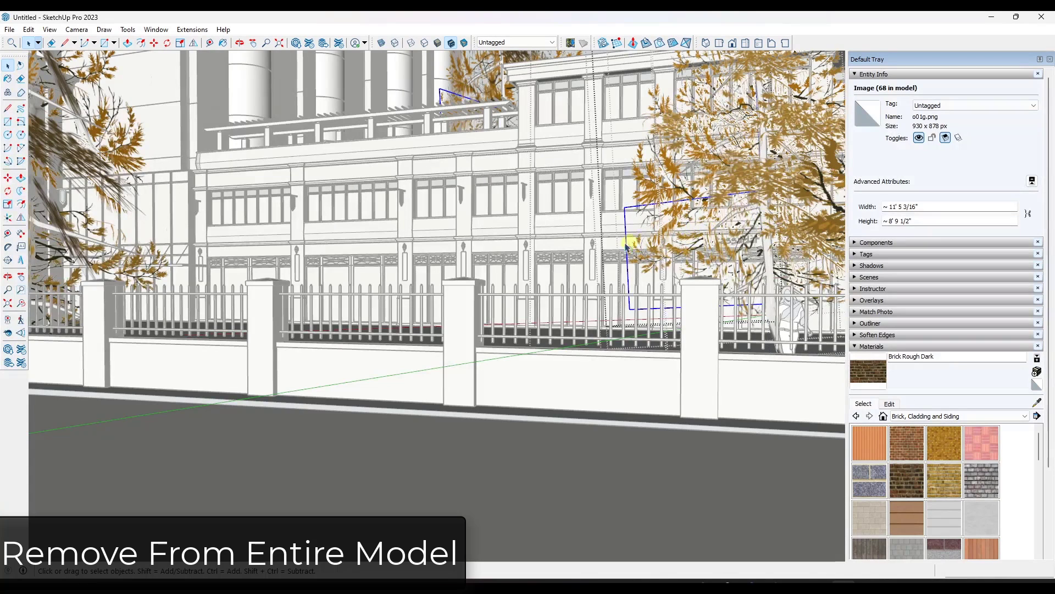
click(577, 236)
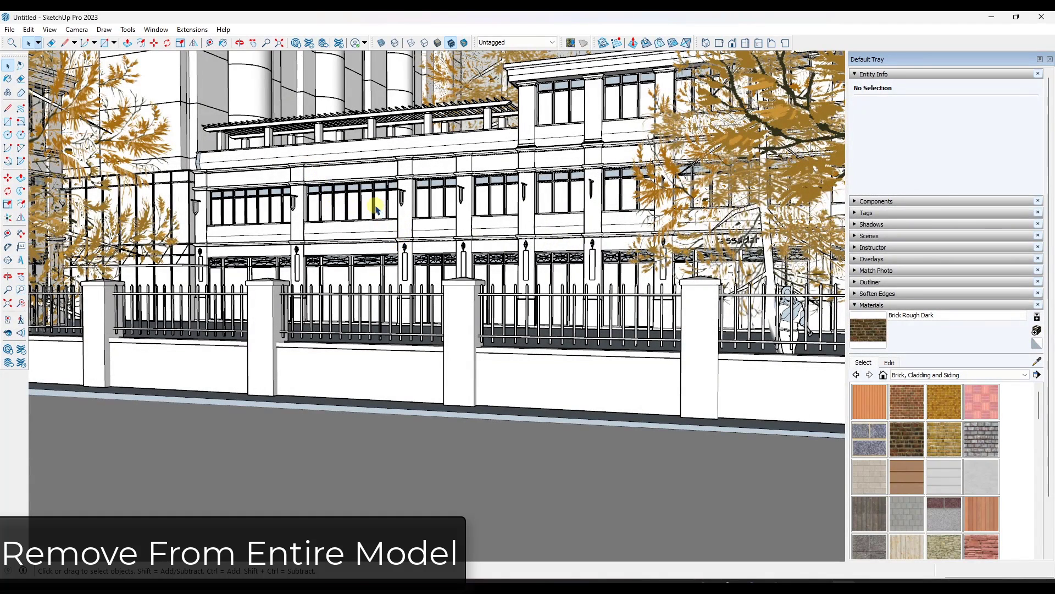
- Close the opened building component and undo the removal of materials from the entire model
double_click(377, 158)
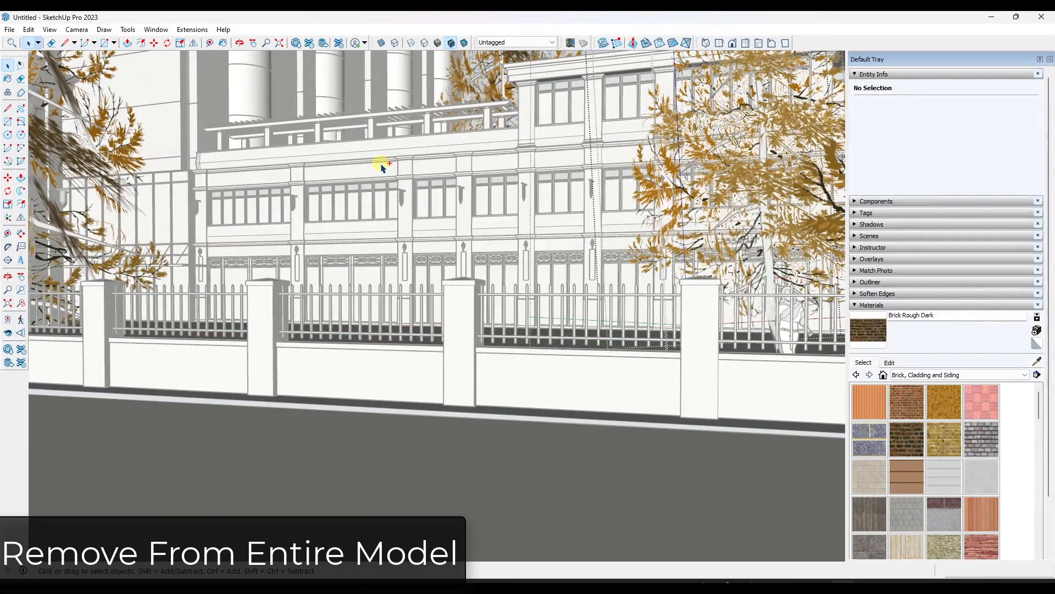
key(Escape)
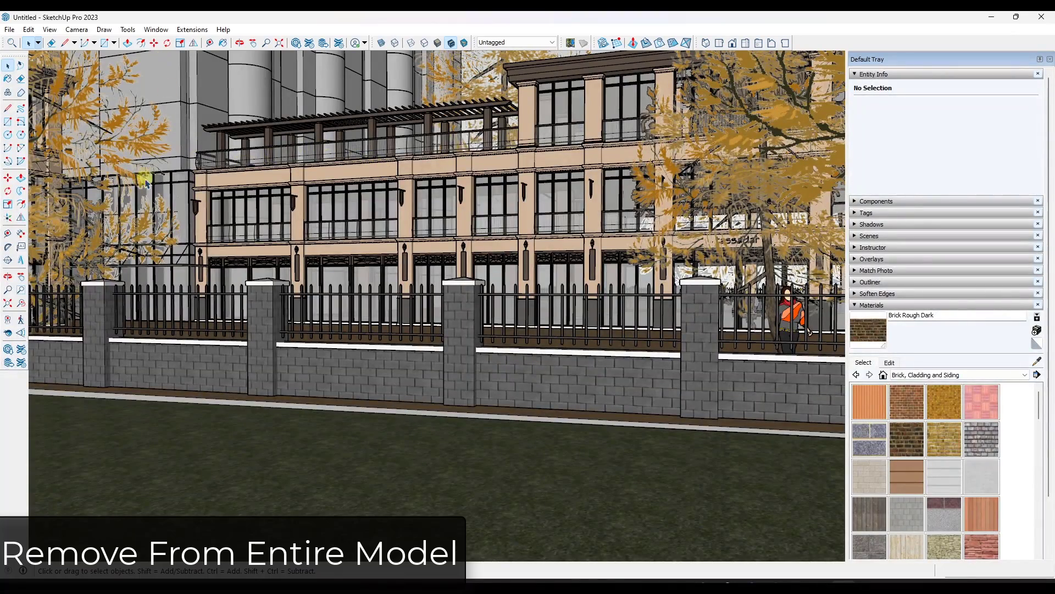
- Open the building component and strip the materials from a front Fence_ConcreteBlock_Metal section with the Remove From Selection command of Material Tools
middle_drag(271, 230, 278, 201)
scroll(286, 309, up, 3)
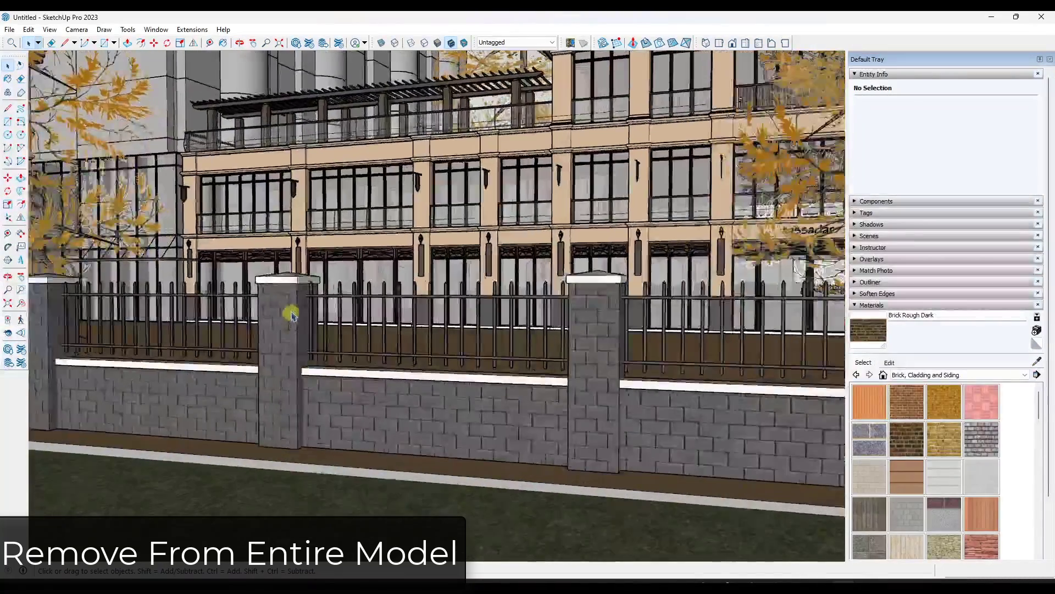
middle_drag(290, 309, 290, 306)
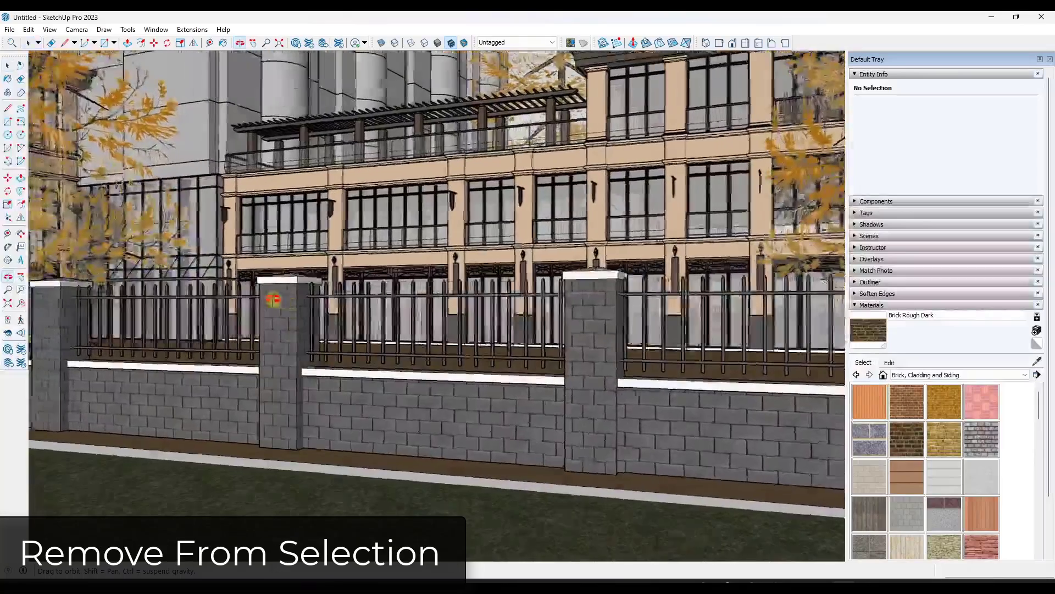
key(space)
click(423, 412)
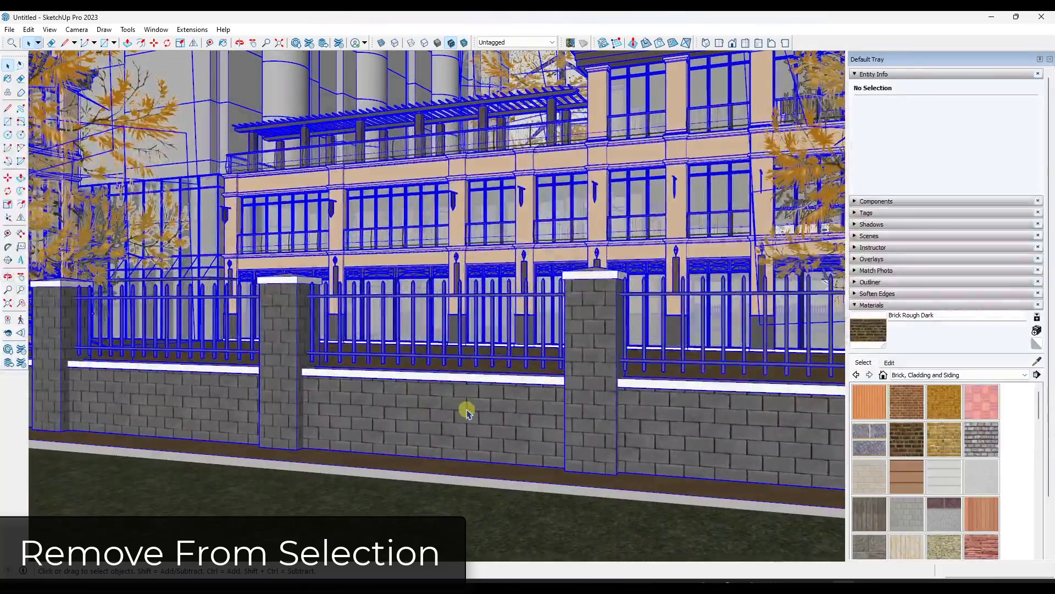
double_click(440, 426)
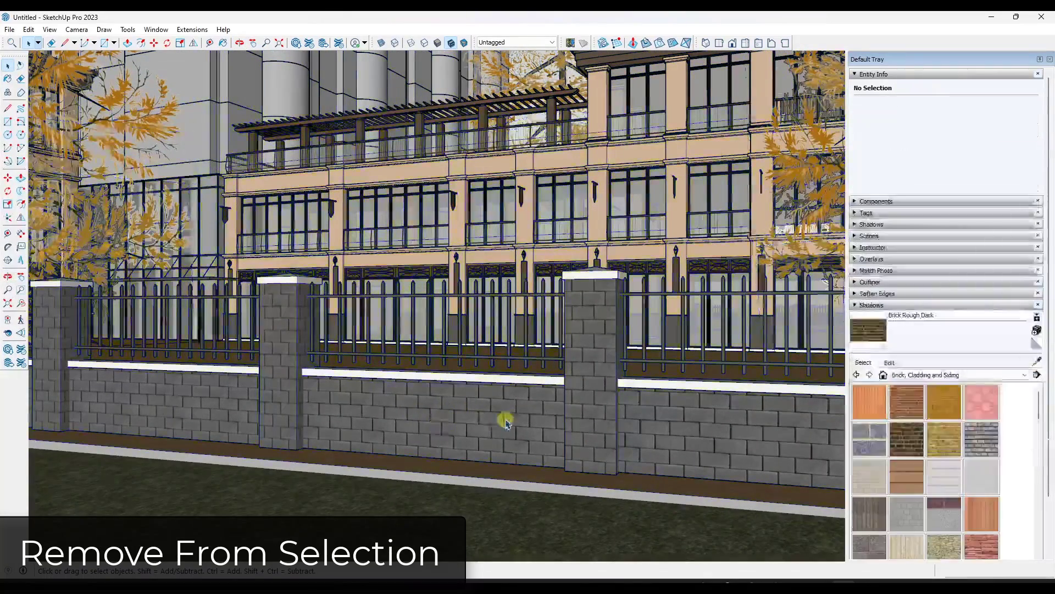
click(563, 424)
scroll(591, 405, up, 2)
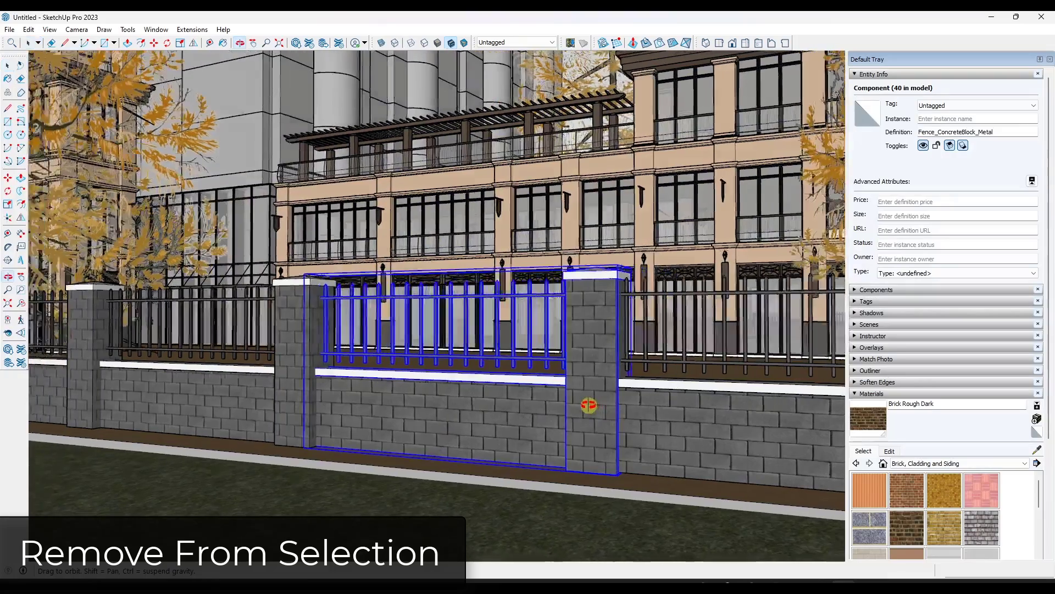
scroll(672, 420, up, 2)
middle_drag(471, 365, 471, 361)
click(192, 29)
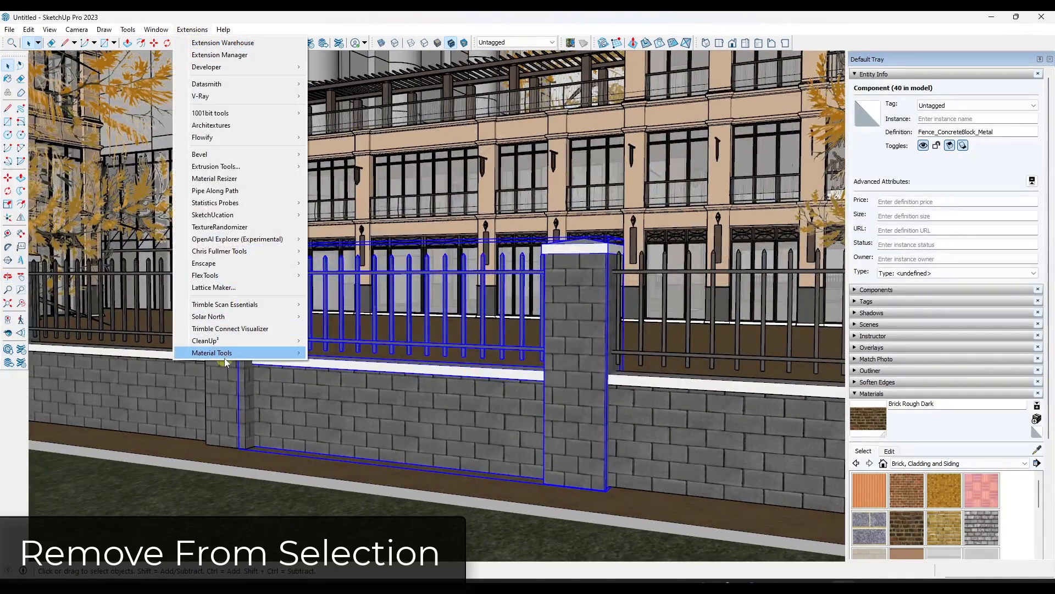
mouse_move(224, 355)
click(358, 382)
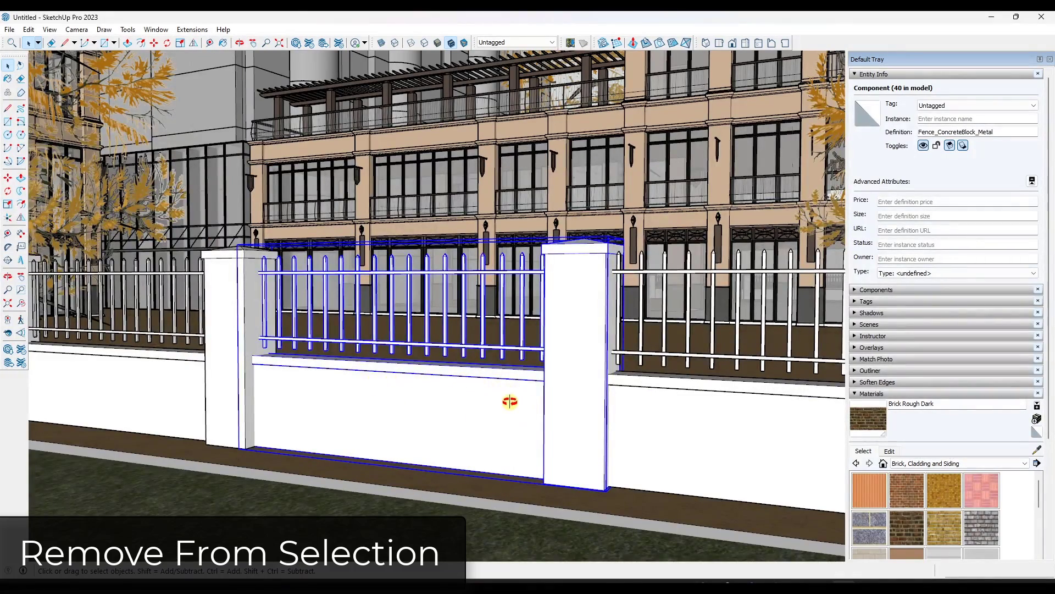
- Undo the fence section's material removal, look inside the fence component, and leave the opened components
mouse_move(510, 401)
middle_down()
mouse_move(572, 384)
mouse_move(494, 394)
mouse_move(493, 410)
middle_up()
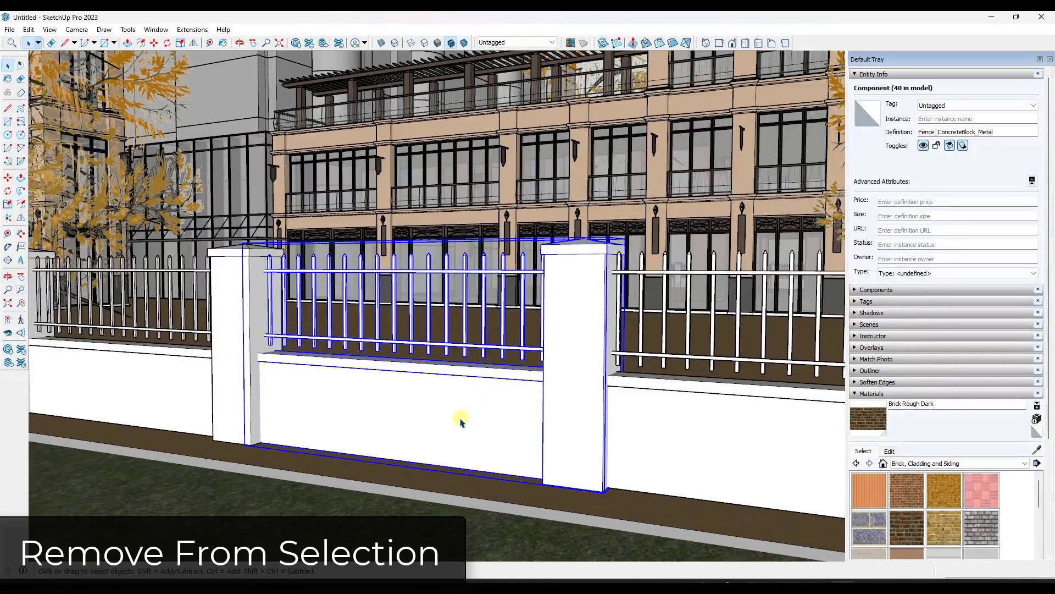
key(ctrl+z)
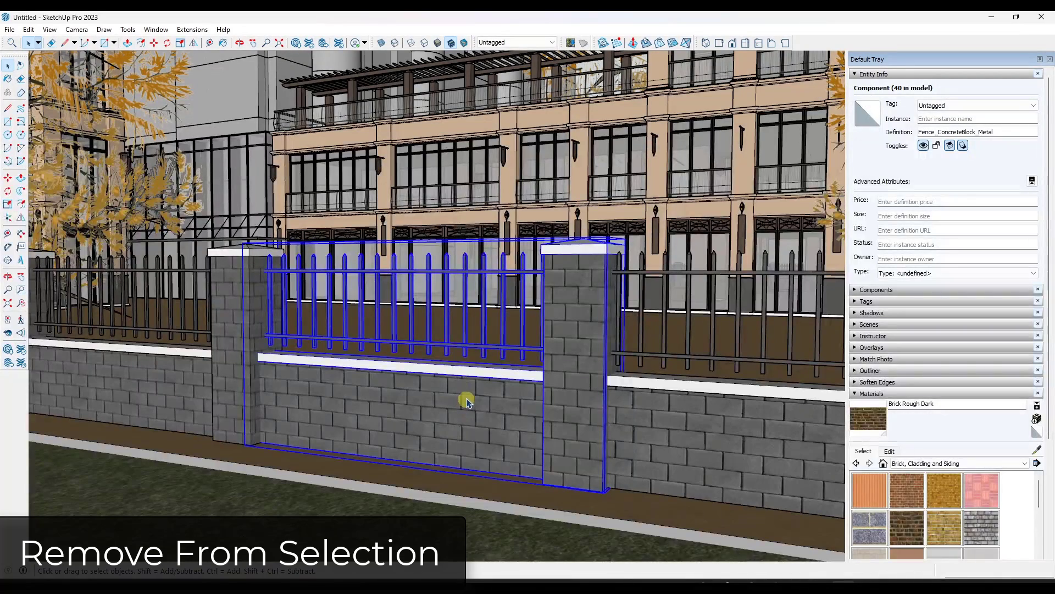
double_click(426, 416)
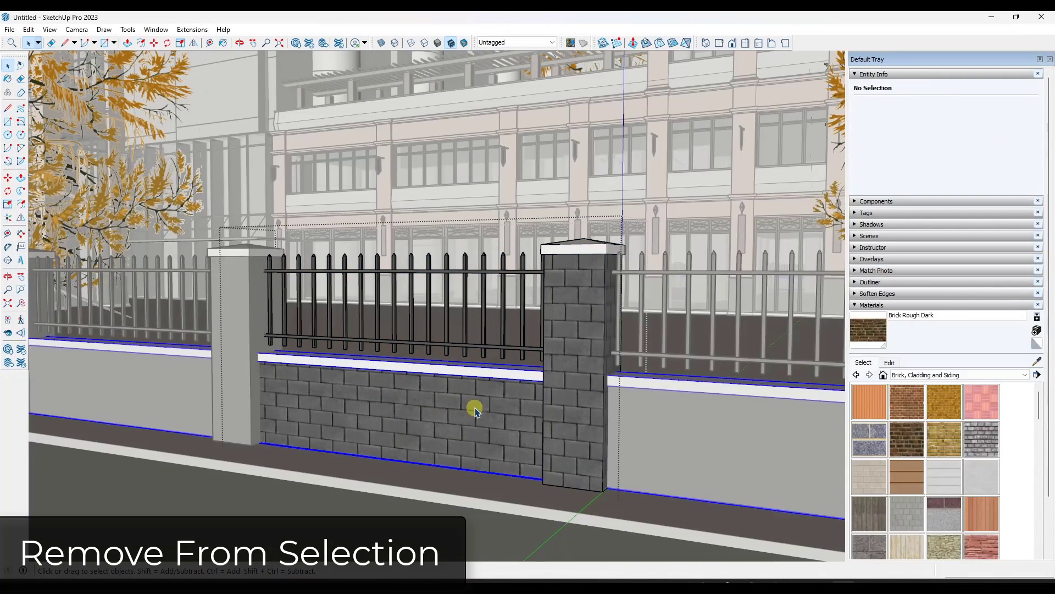
click(147, 358)
key(Escape)
key(Escape)
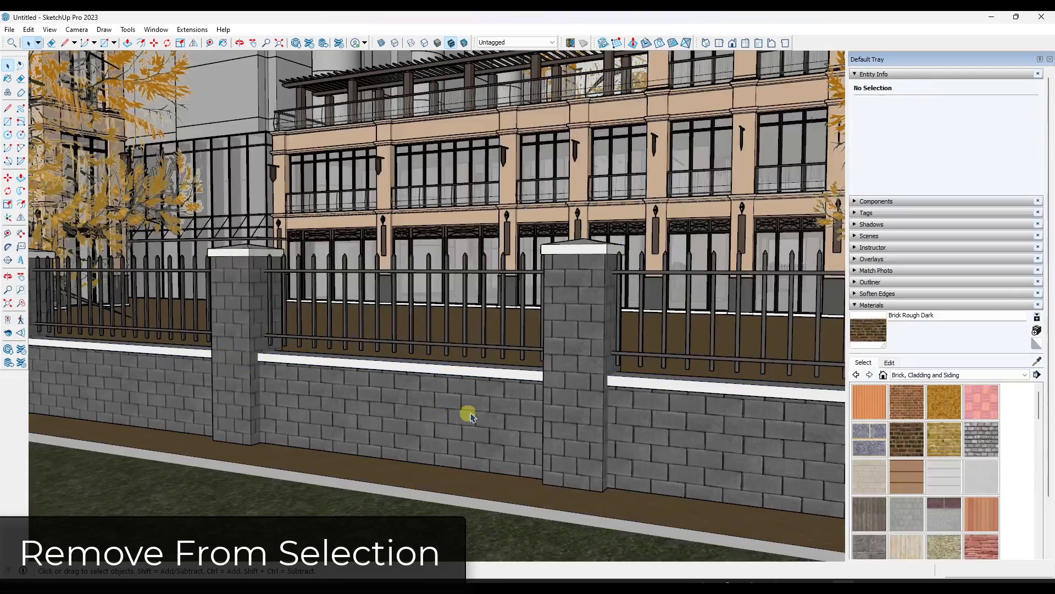
- Reopen the building component, apply Remove From Selection to the same concrete-block fence section again, and undo the material removal
click(474, 415)
middle_drag(473, 414, 511, 416)
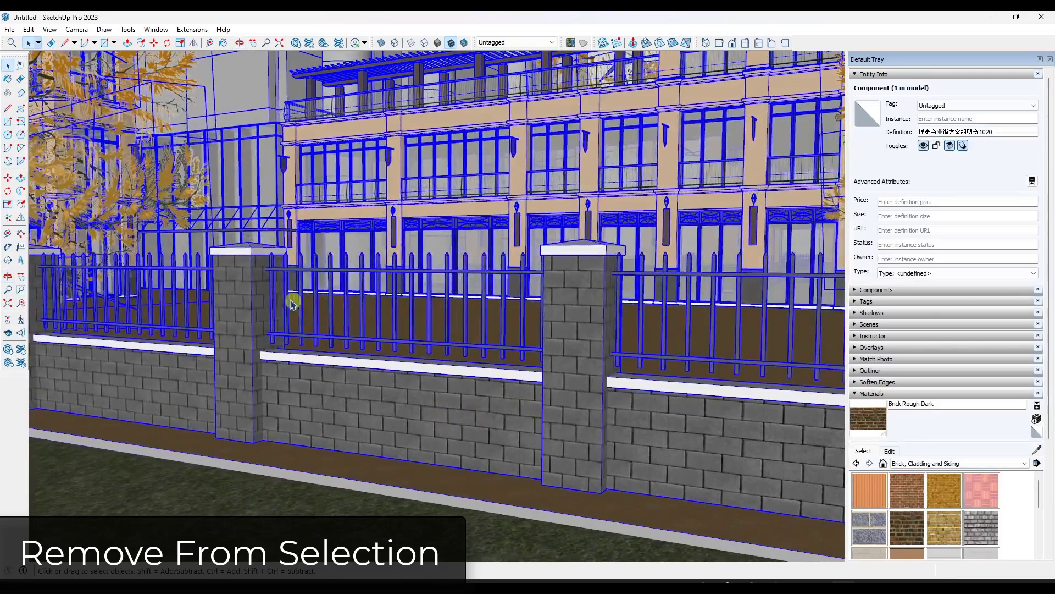
ctrl+shift+click(329, 397)
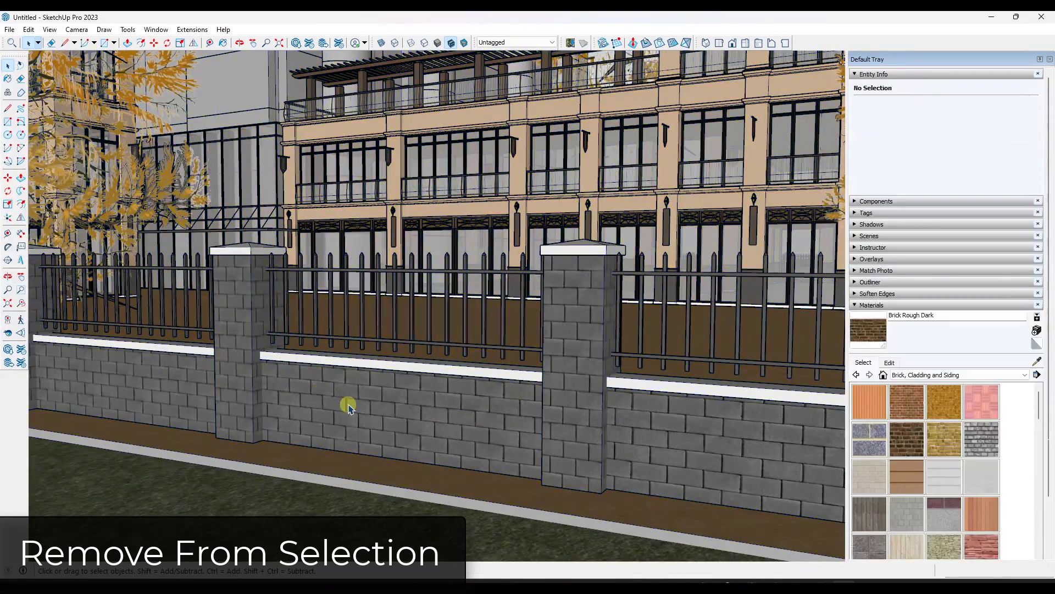
click(348, 406)
click(192, 30)
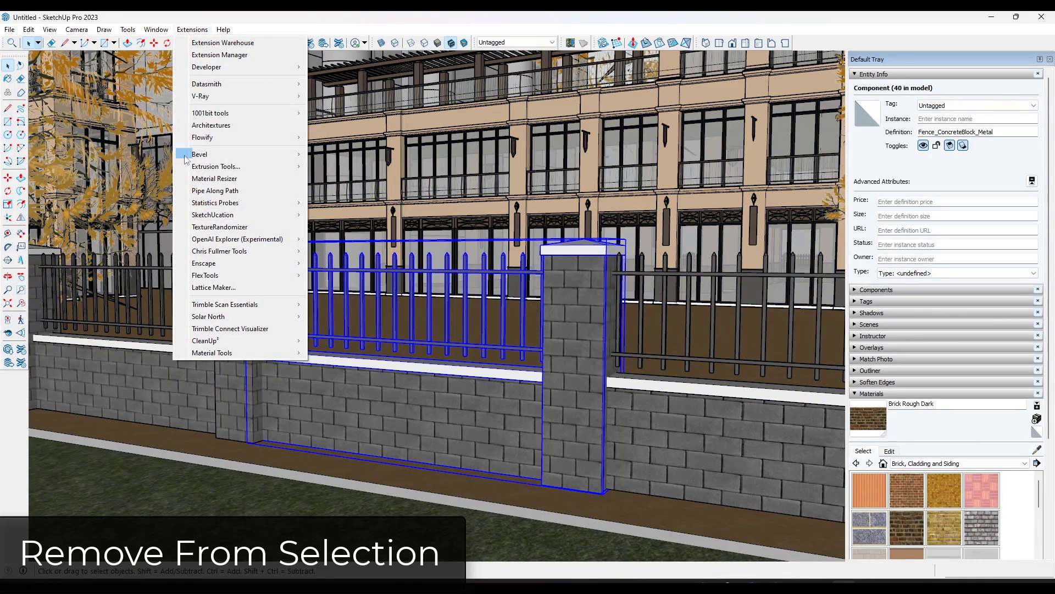
mouse_move(212, 354)
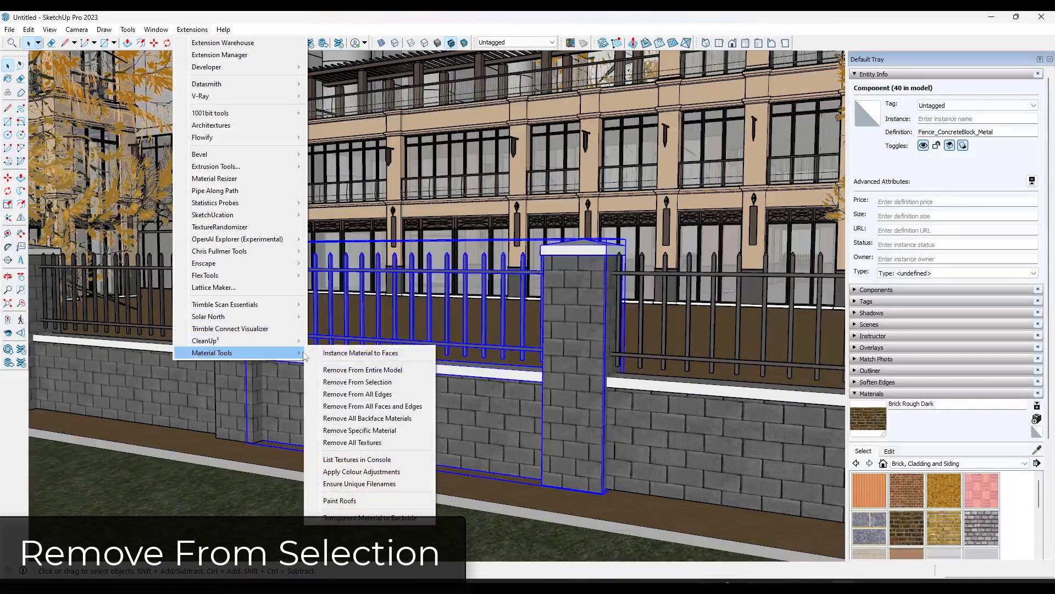
click(348, 384)
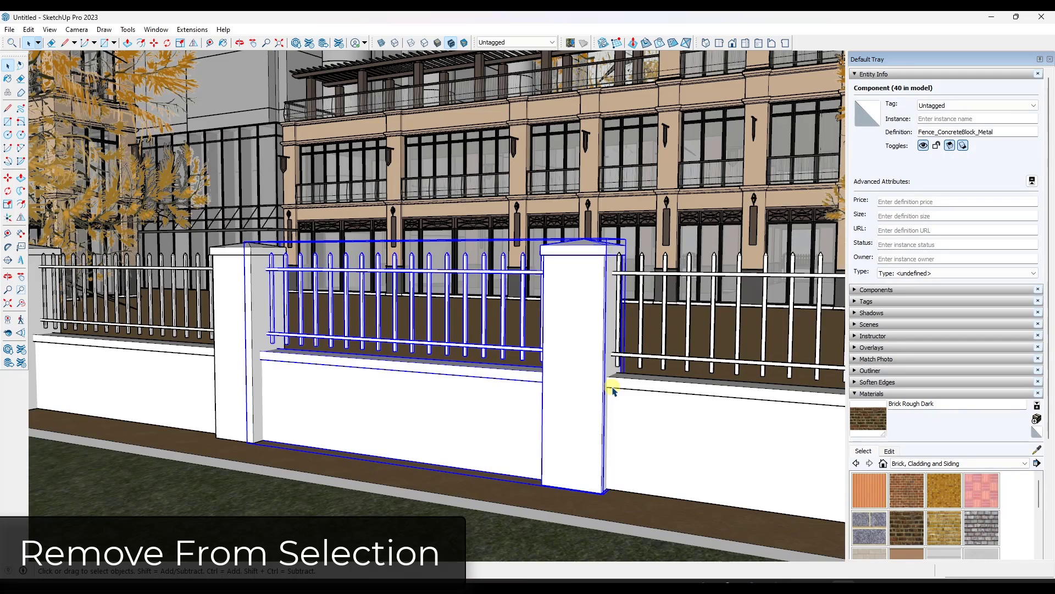
key(ctrl+z)
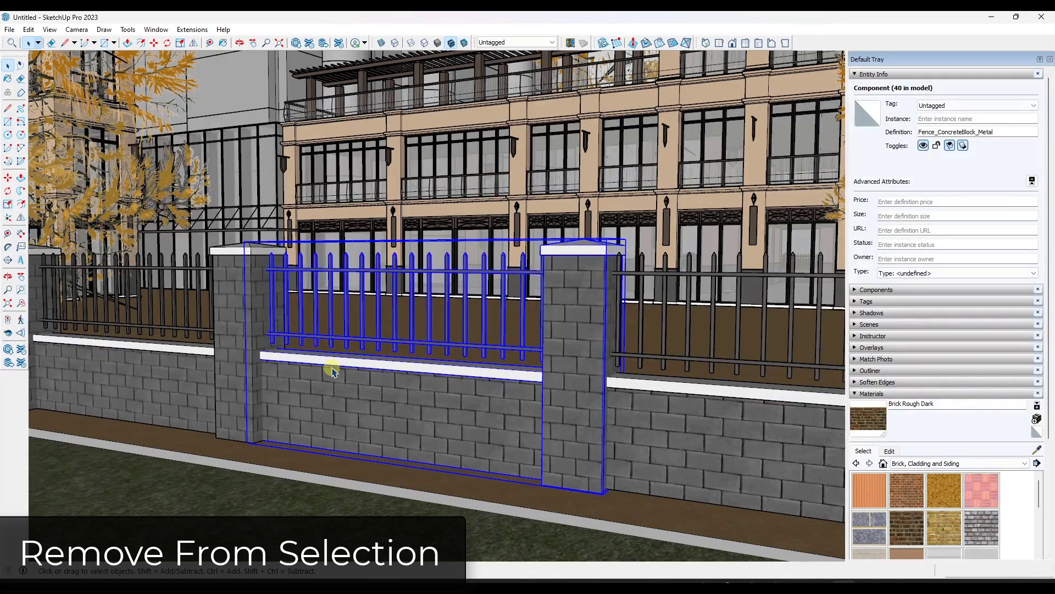
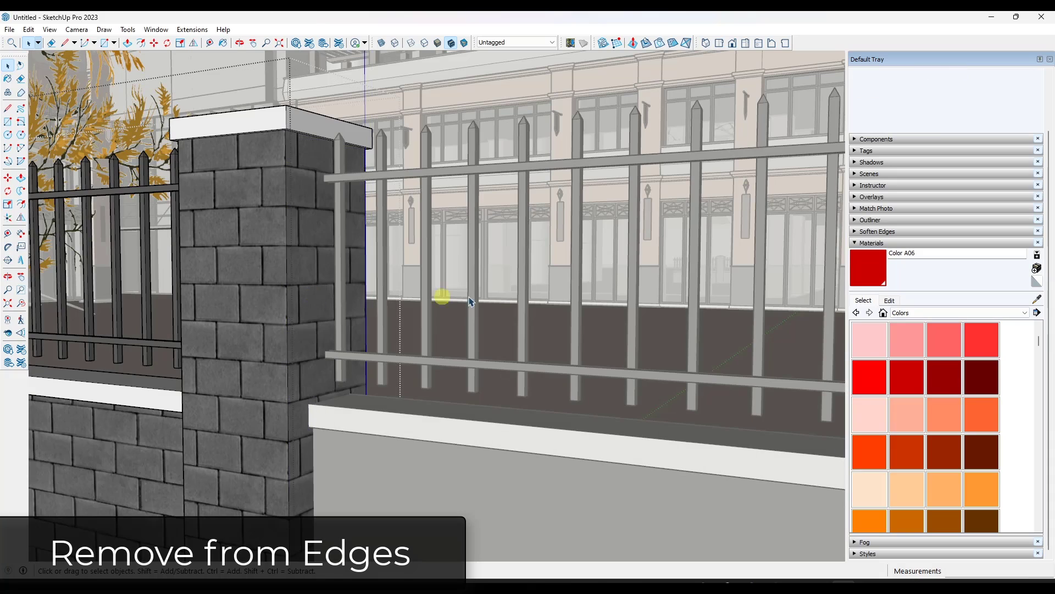
- Set the style's edge color to By material and inspect the edges of the concrete-block fence post
click(854, 243)
click(867, 295)
click(890, 356)
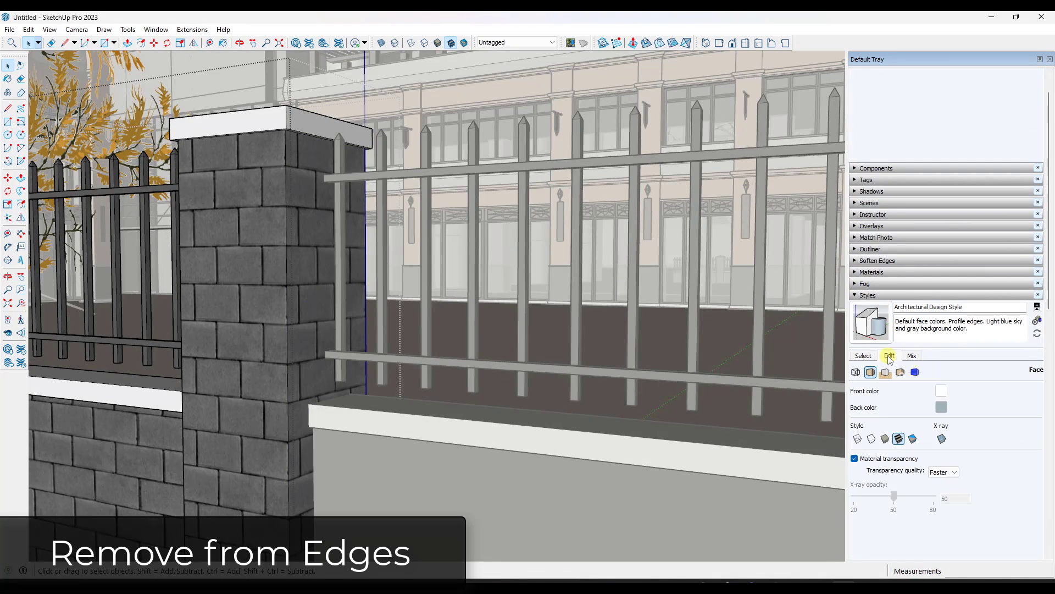
click(856, 372)
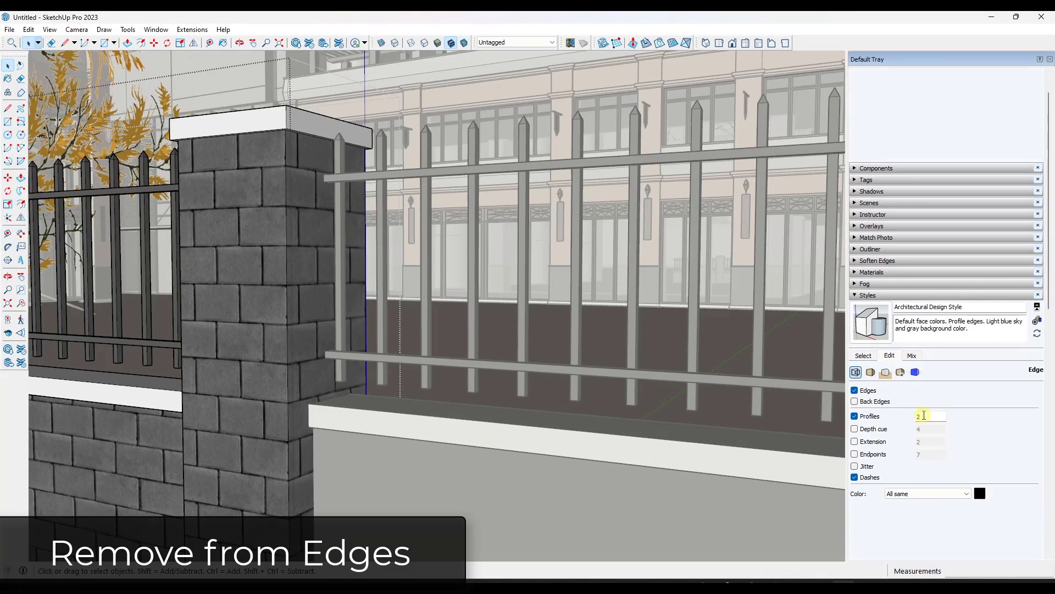
click(926, 493)
click(909, 509)
key(o)
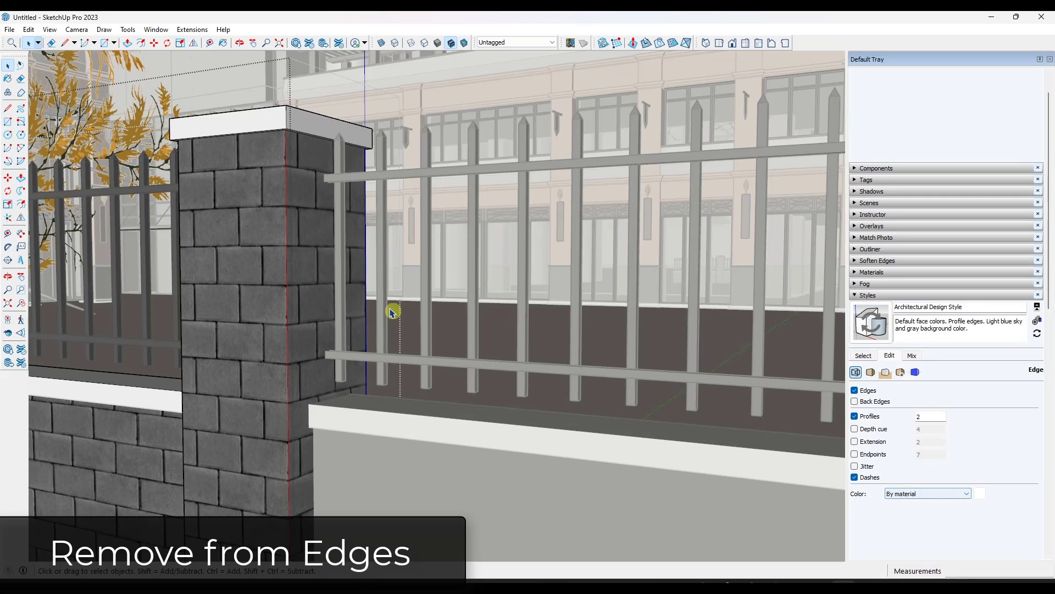
drag(321, 223, 330, 223)
key(space)
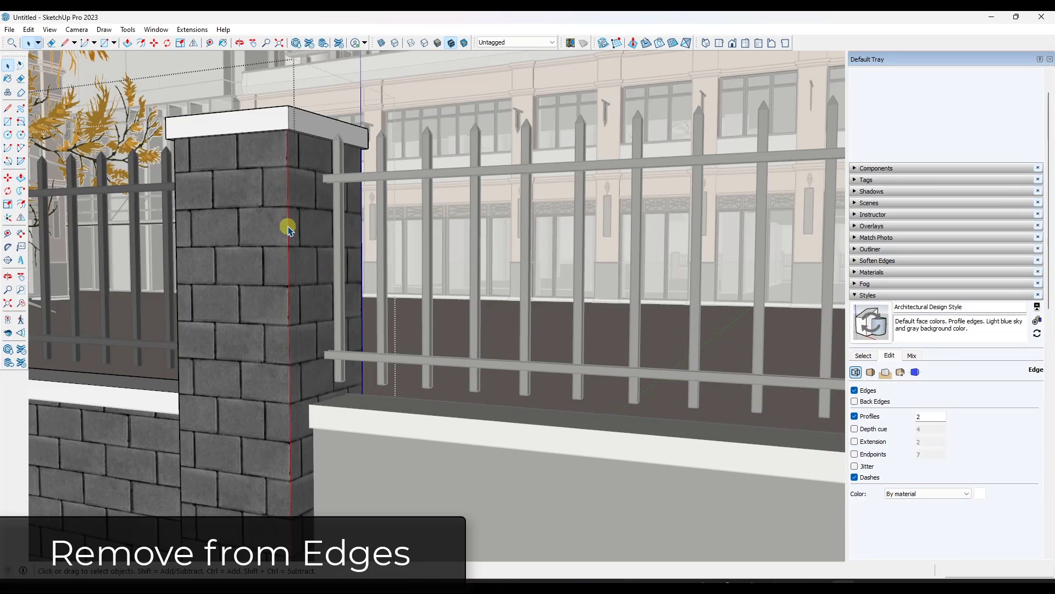
middle_drag(285, 225, 288, 217)
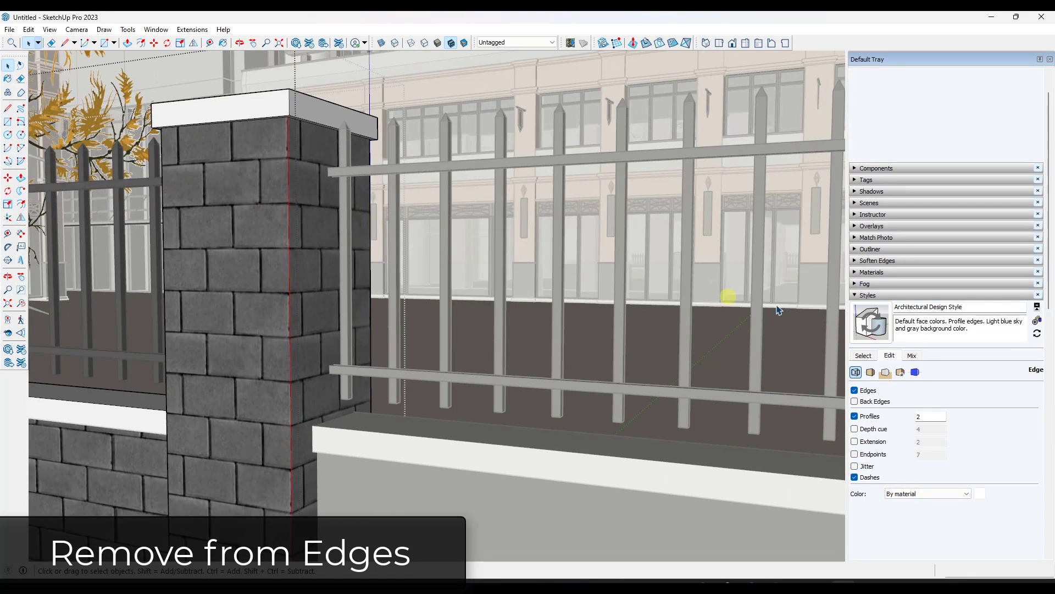
- Return the style's edge color to All same and select the concrete-block fence post
click(908, 493)
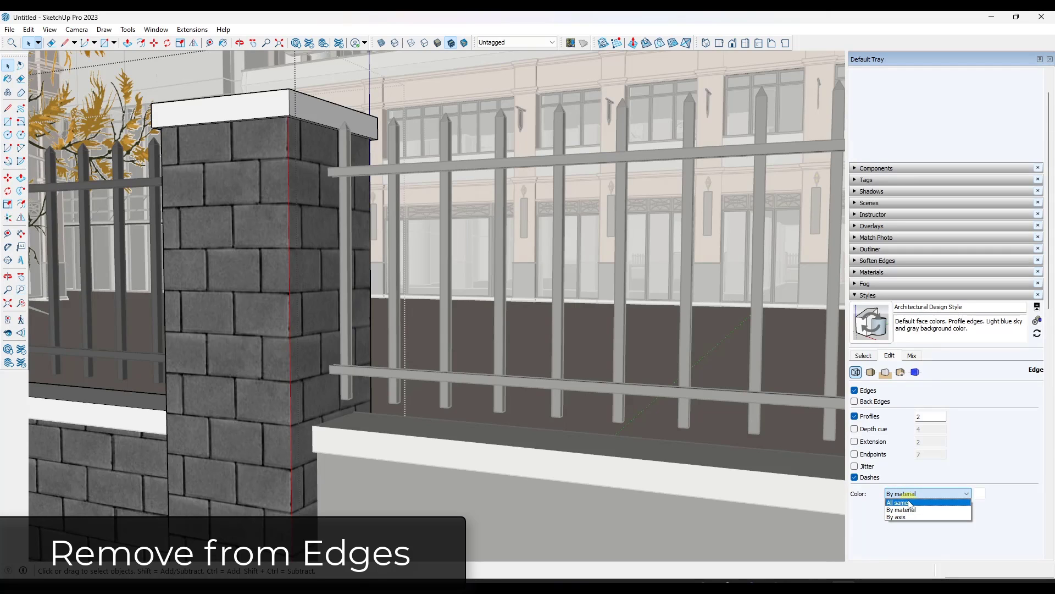
click(910, 503)
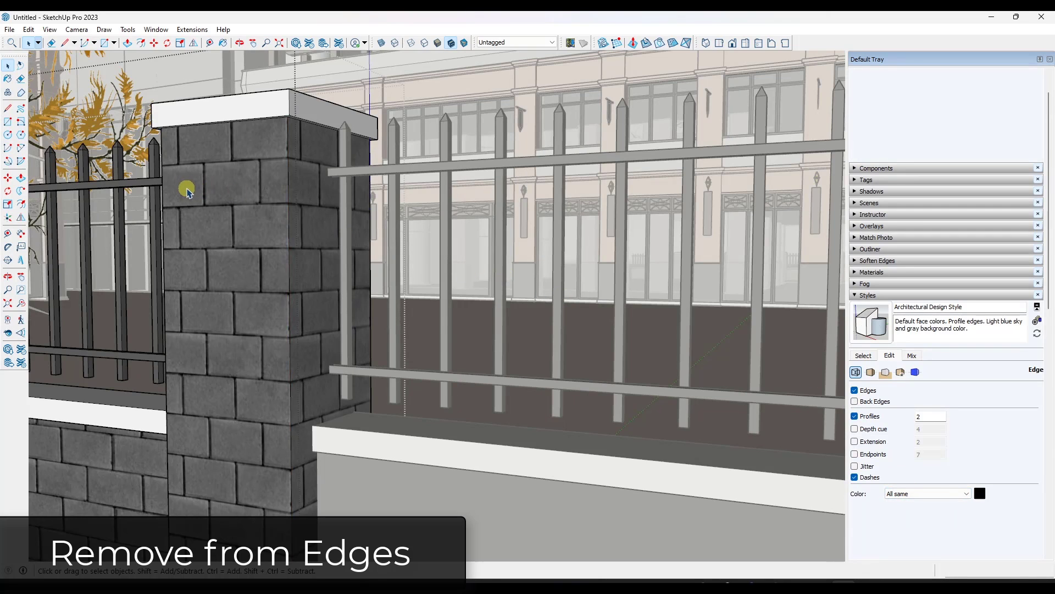
scroll(190, 163, up, 1)
click(183, 32)
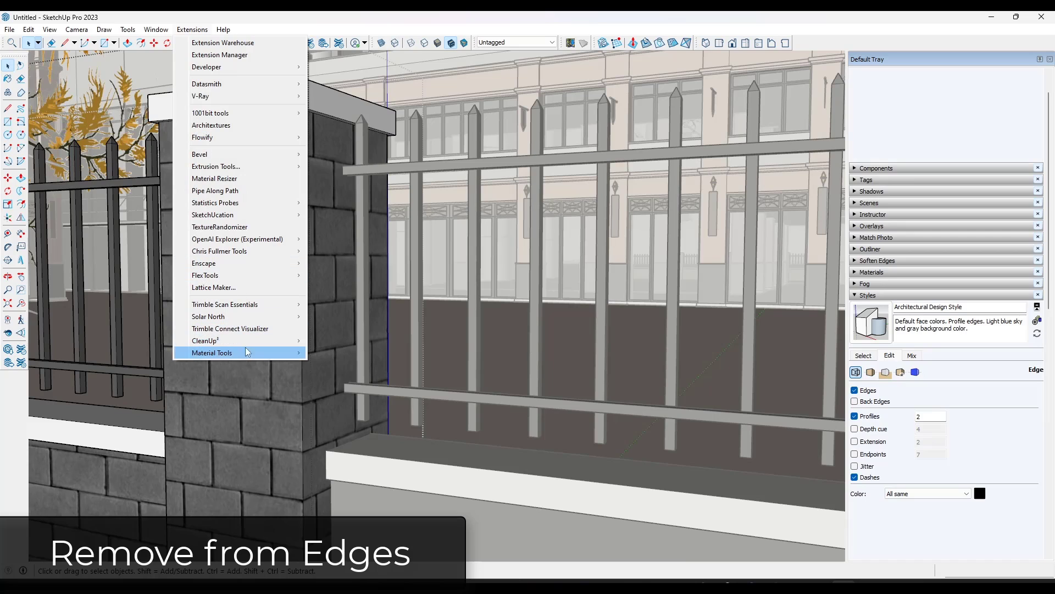
mouse_move(244, 352)
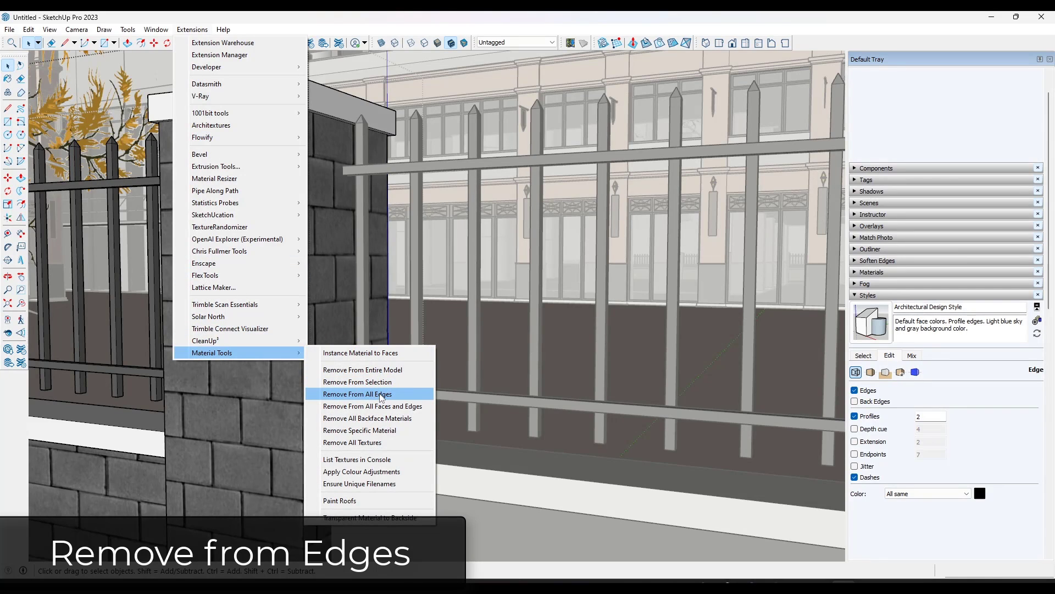
click(318, 236)
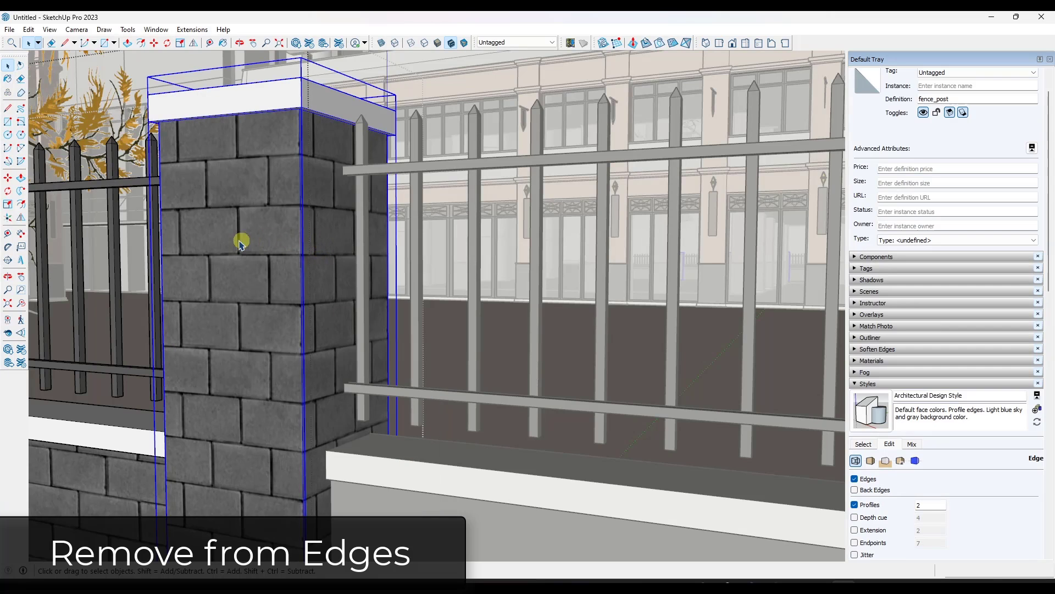
scroll(247, 238, up, 2)
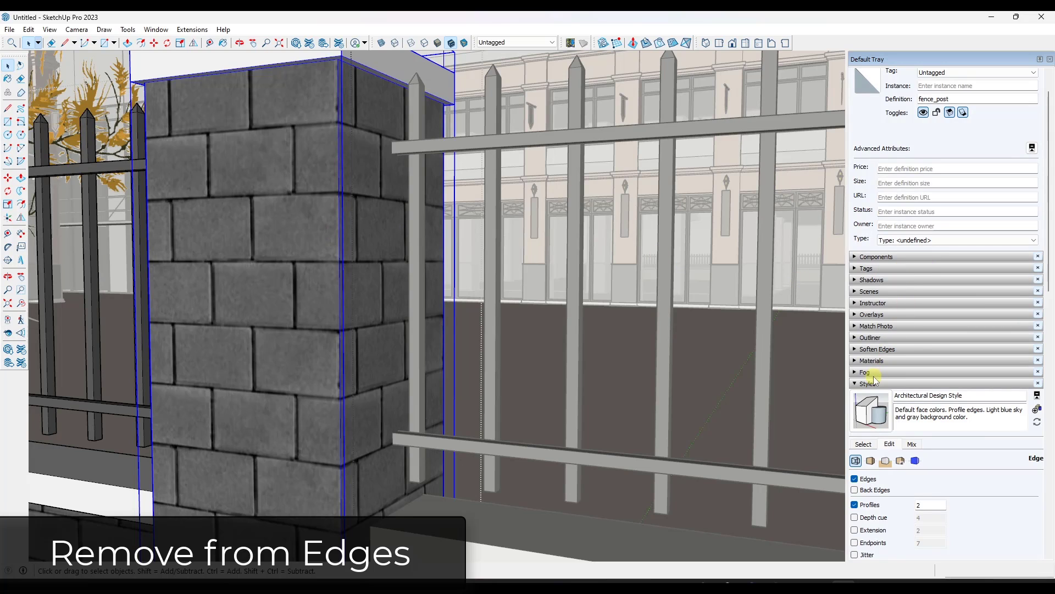
- Display the In Model materials collection and look through its swatches
click(853, 358)
scroll(956, 330, down, 3)
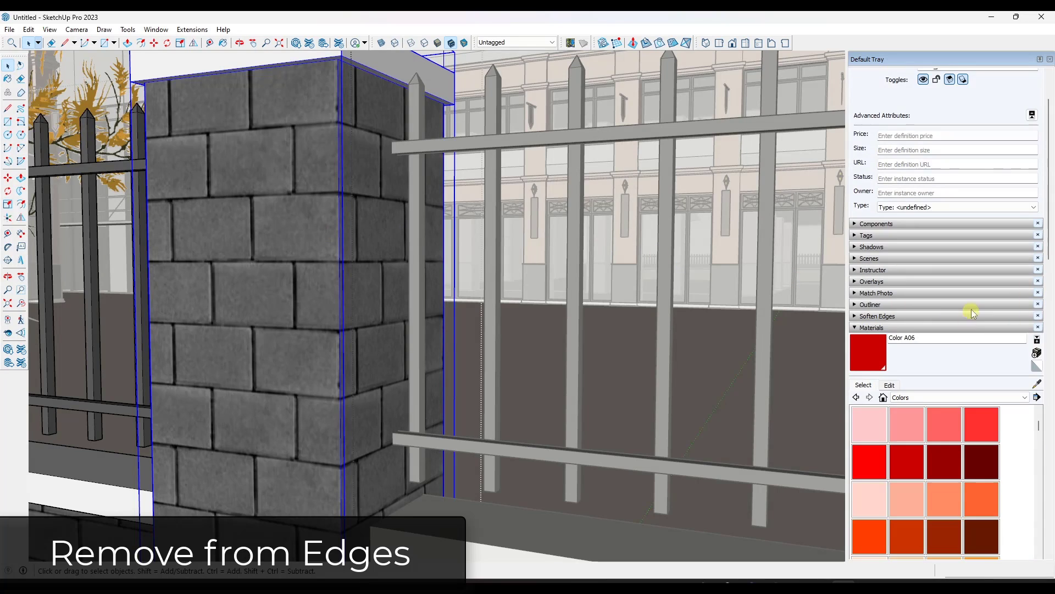
click(920, 336)
click(920, 342)
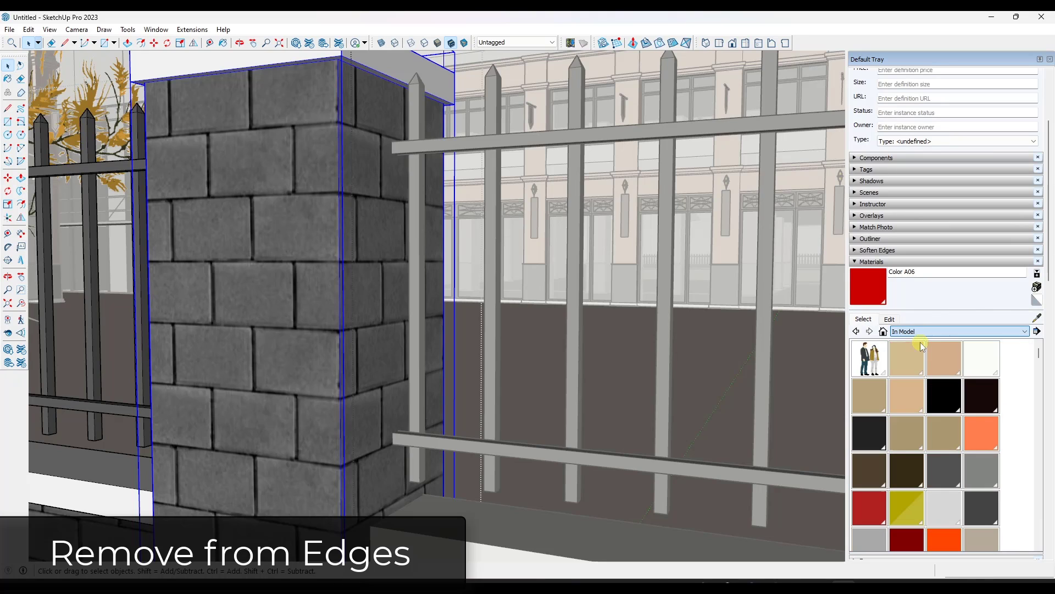
scroll(962, 430, down, 5)
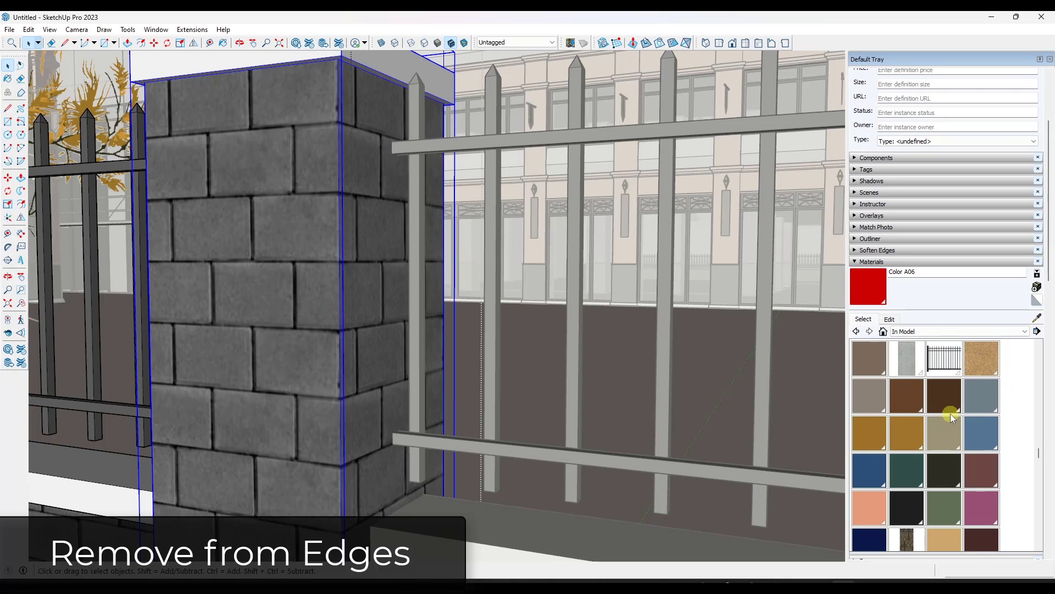
scroll(952, 417, down, 6)
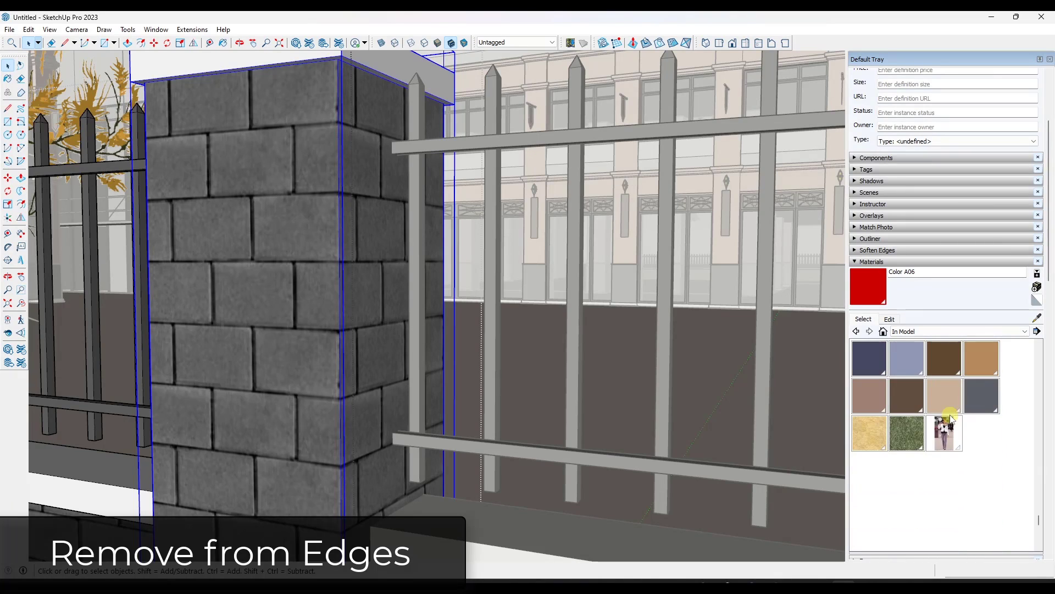
scroll(971, 428, up, 2)
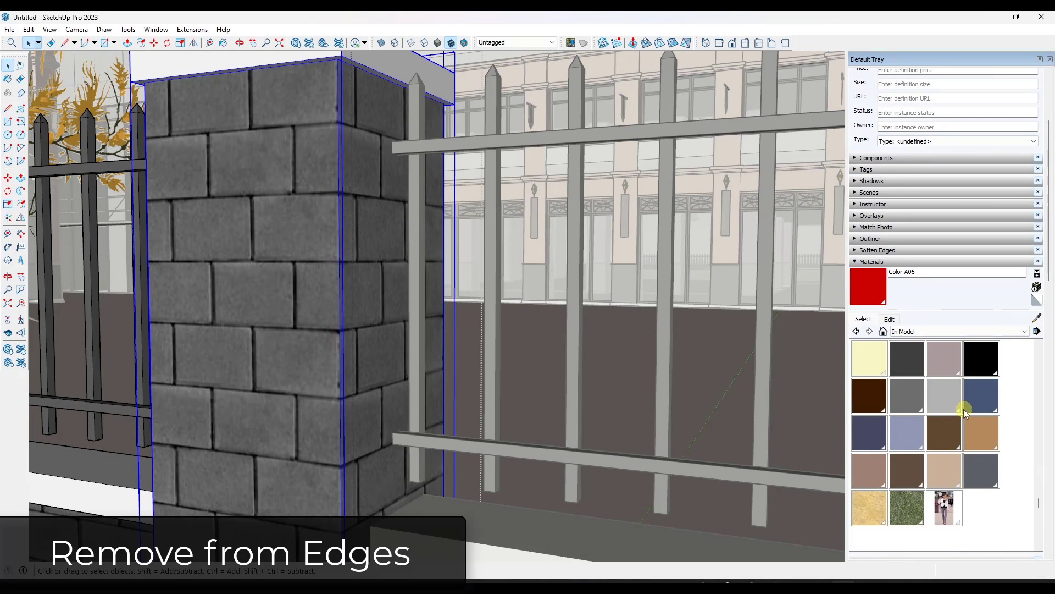
- Purge the unused items from the entire model through the Model Info statistics, and close Model Info
click(192, 29)
mouse_move(158, 31)
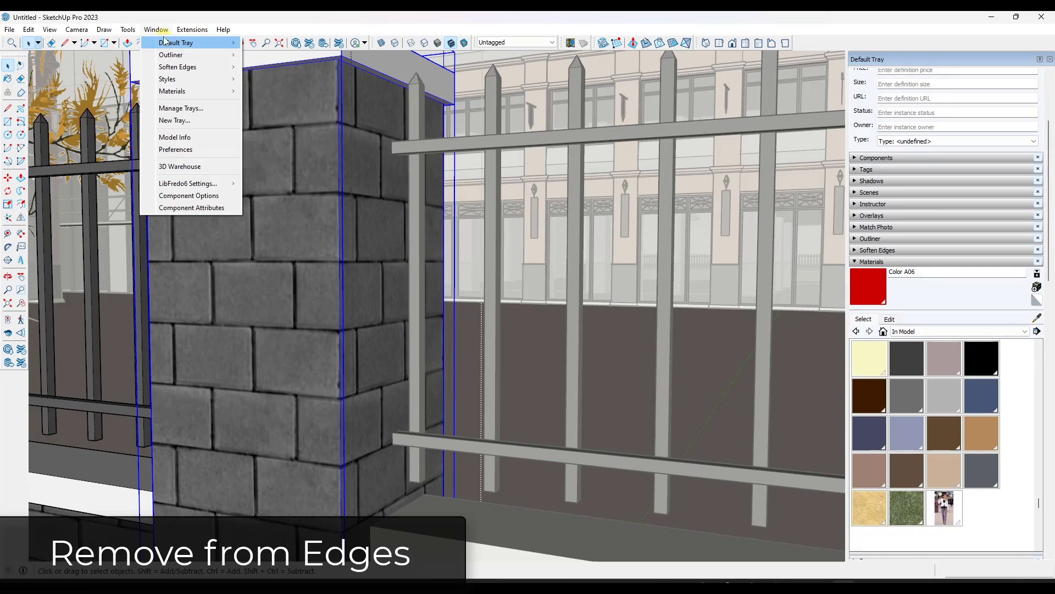
click(177, 137)
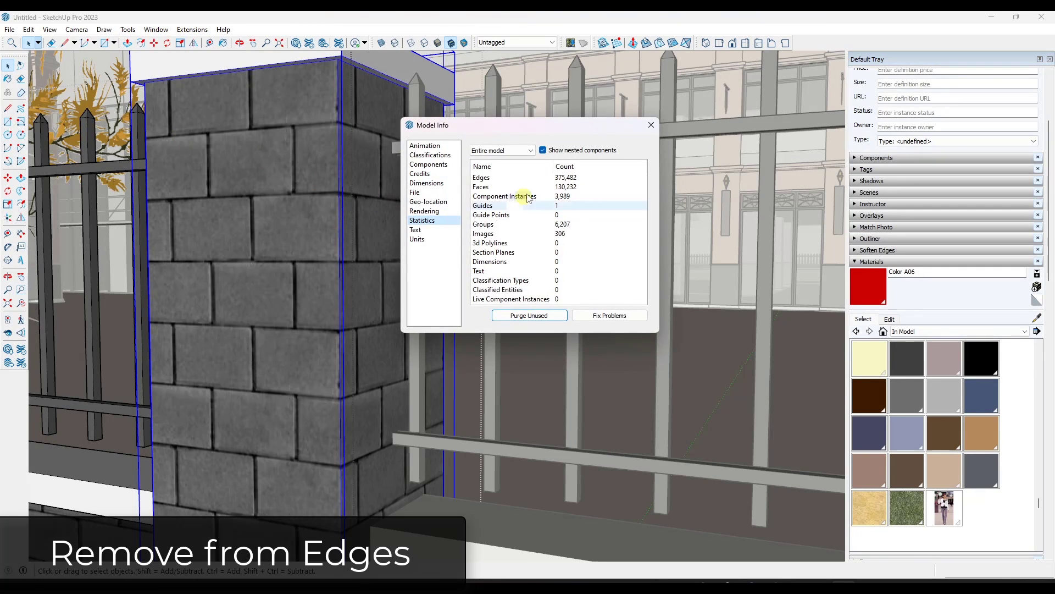
scroll(537, 236, down, 3)
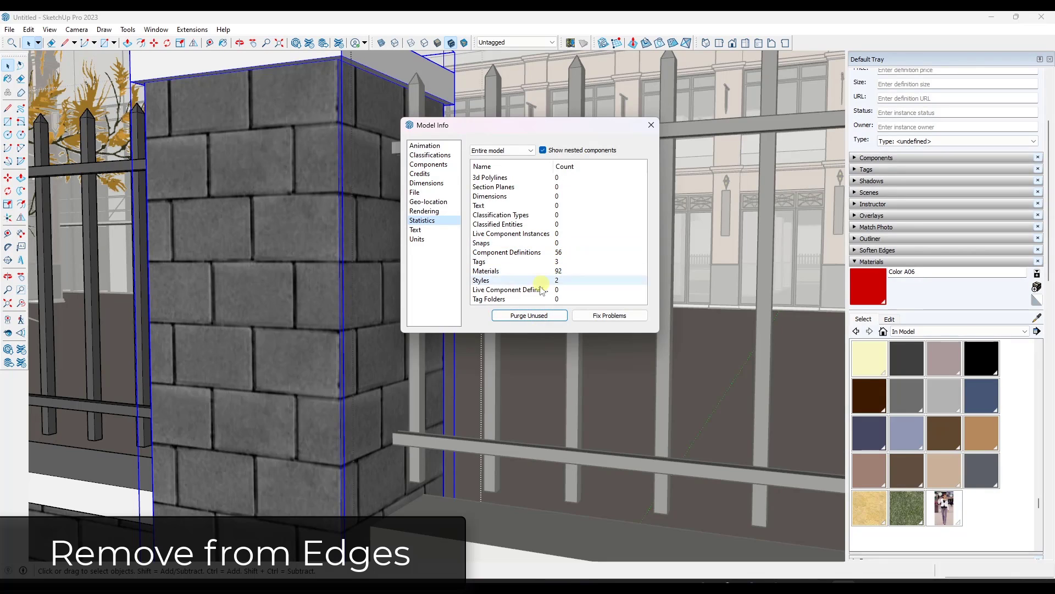
click(537, 317)
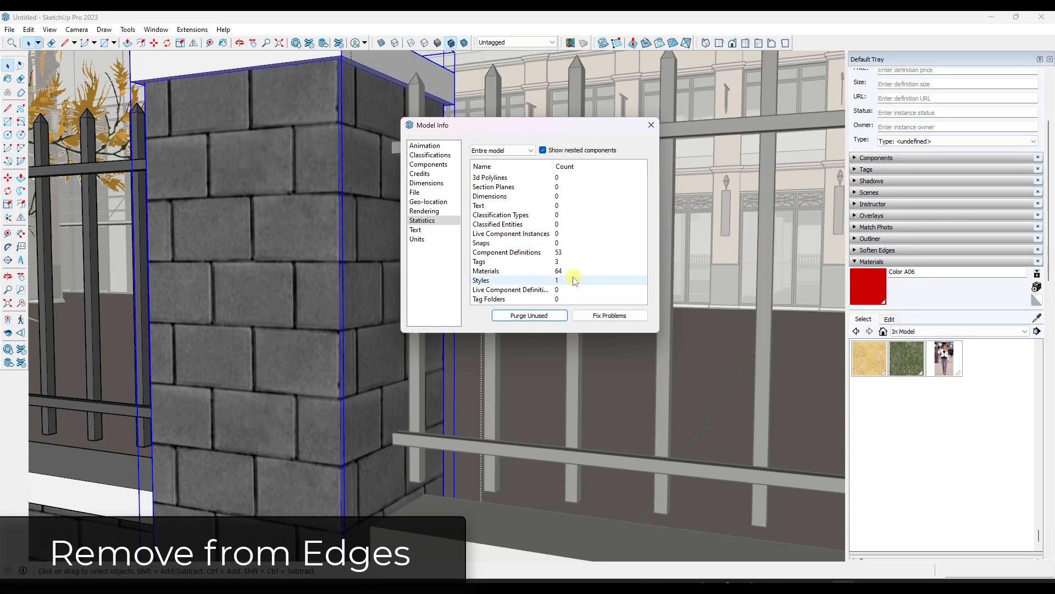
click(651, 124)
- Strip the materials from all edges in the model with the Remove From All Edges command of Material Tools
middle_drag(341, 259, 337, 273)
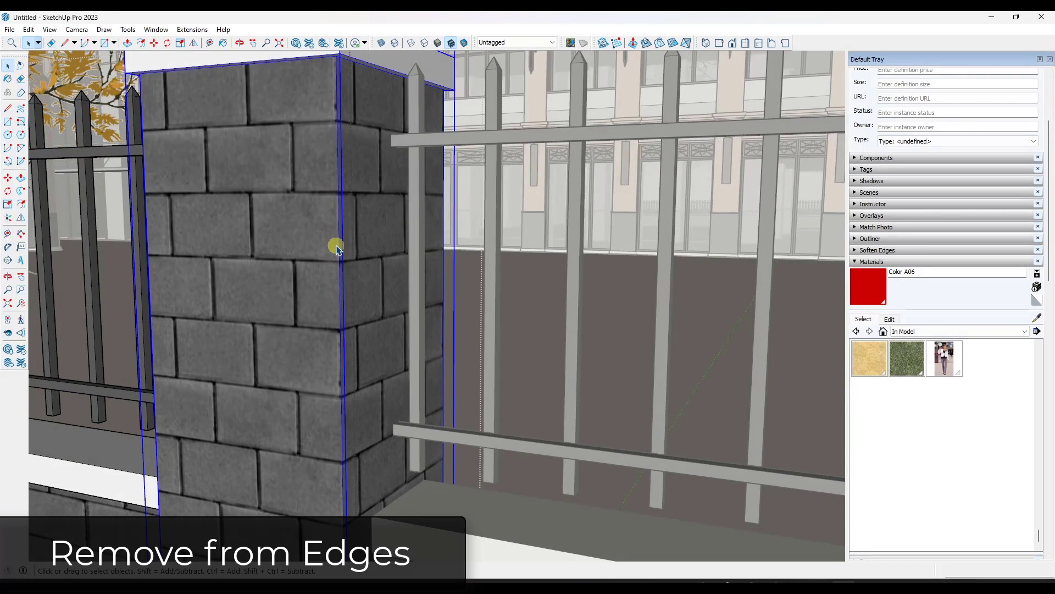
scroll(337, 249, up, 3)
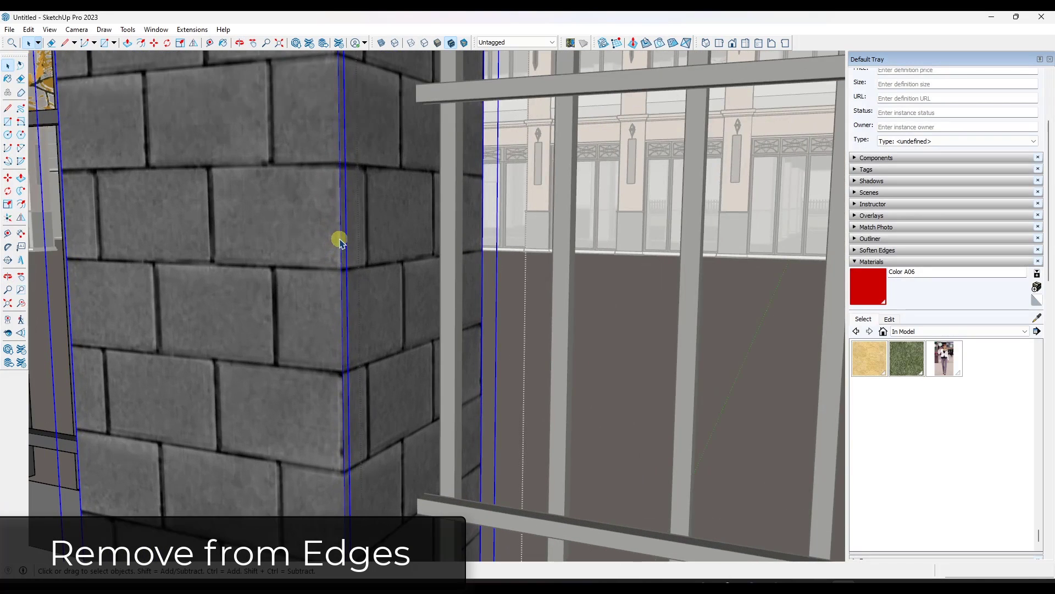
scroll(339, 241, down, 5)
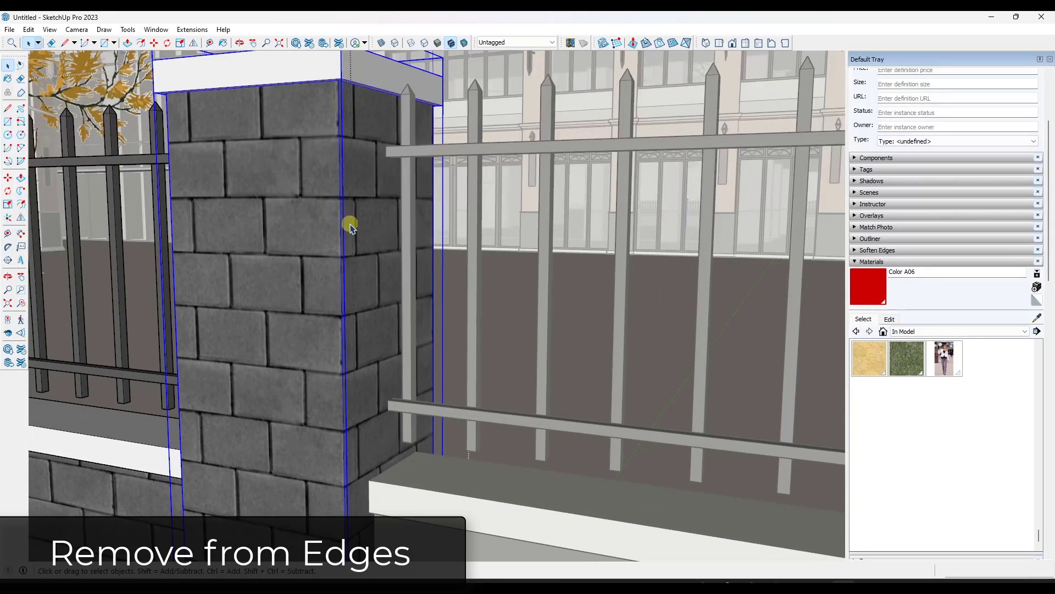
mouse_move(334, 212)
middle_down()
mouse_move(317, 212)
mouse_move(348, 207)
middle_up()
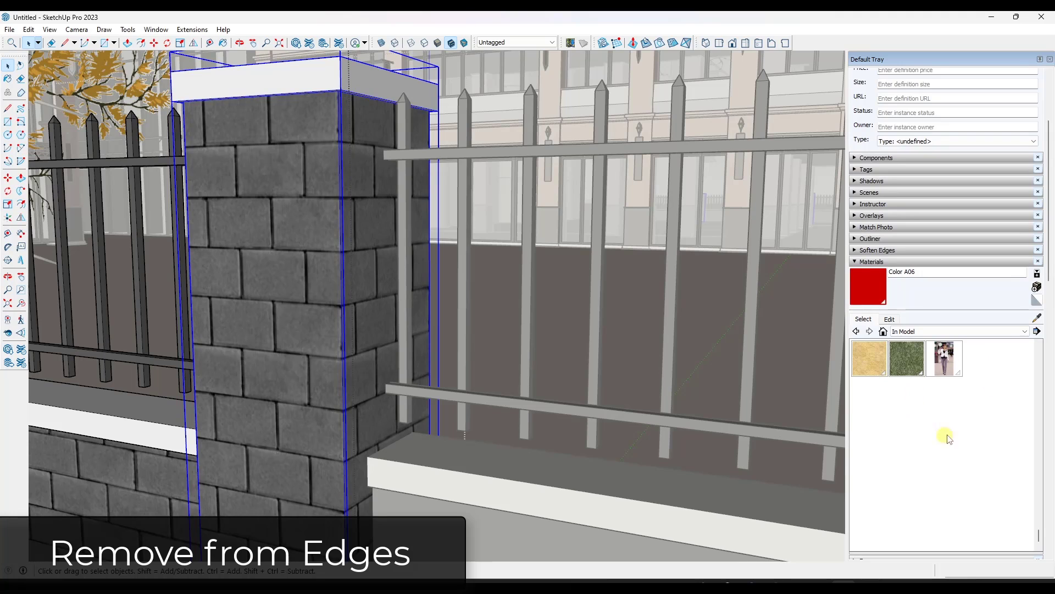
click(191, 29)
mouse_move(231, 359)
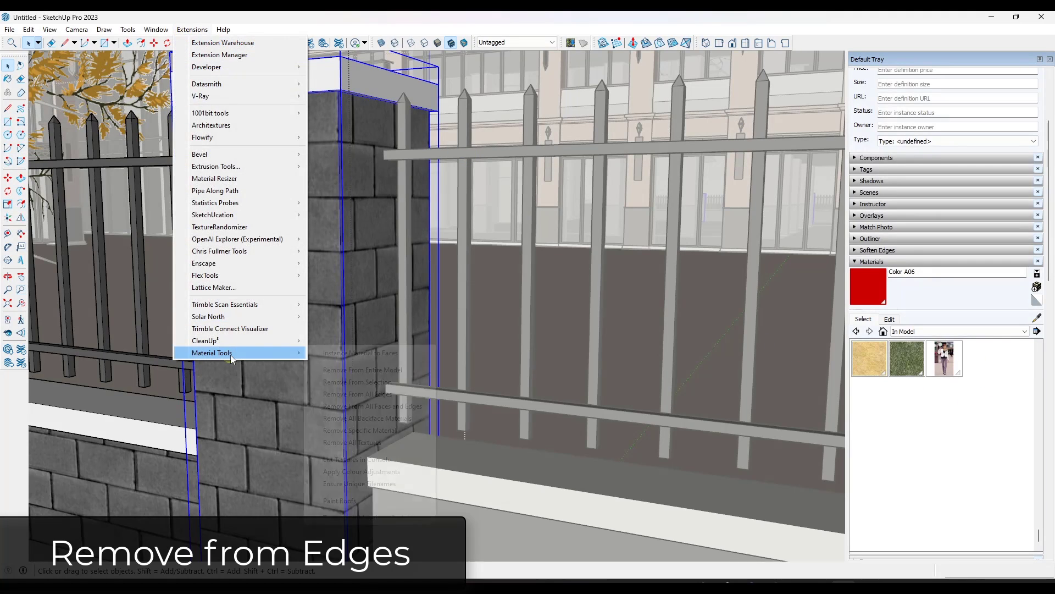
click(383, 394)
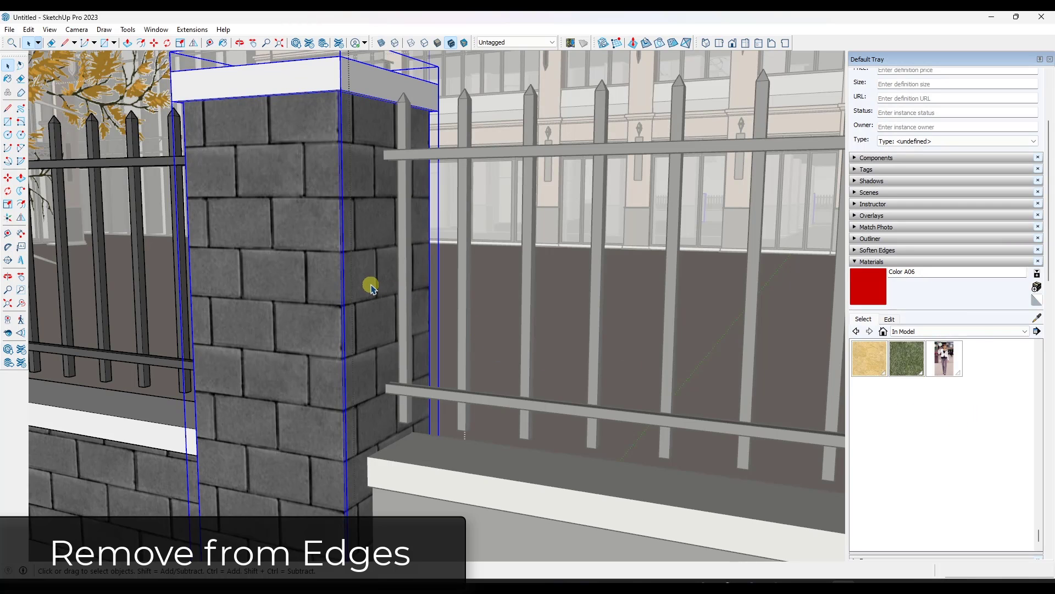
middle_drag(371, 286, 365, 282)
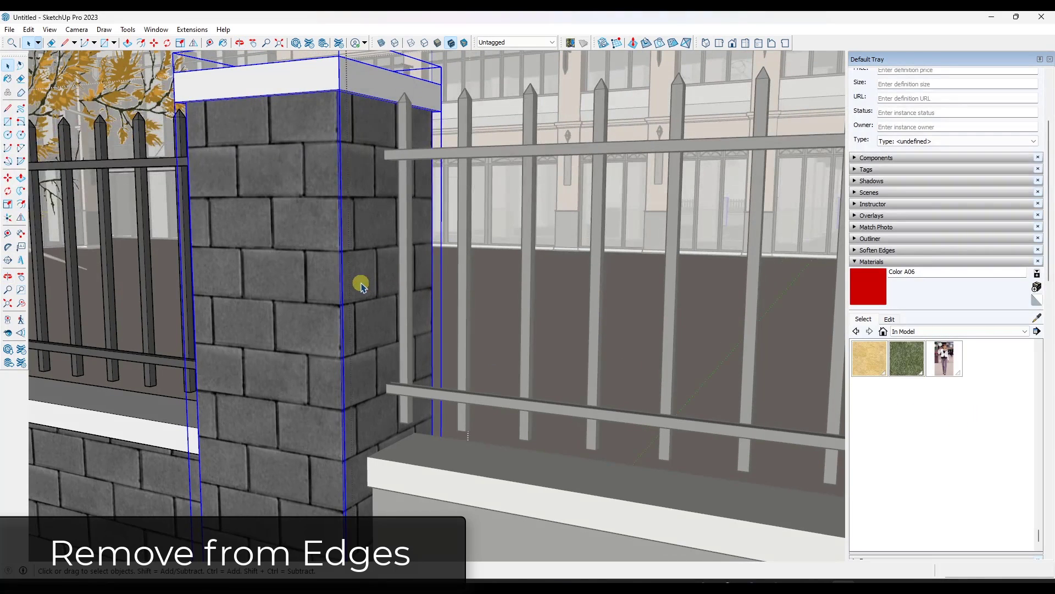
- Try to strip the materials from every face and edge with the Remove From All Faces and Edges command of Material Tools
scroll(353, 297, down, 5)
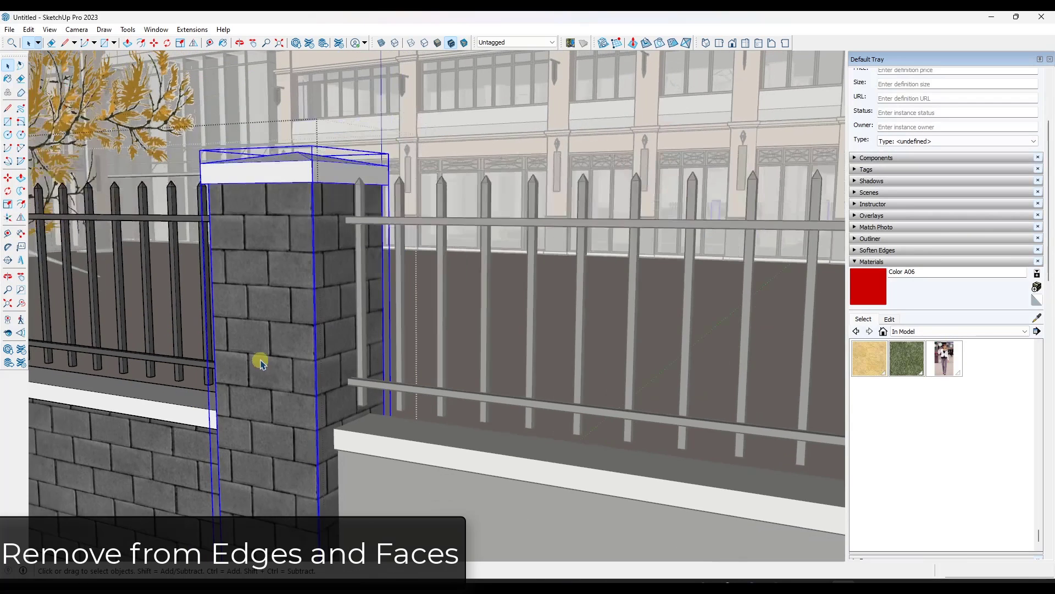
click(187, 31)
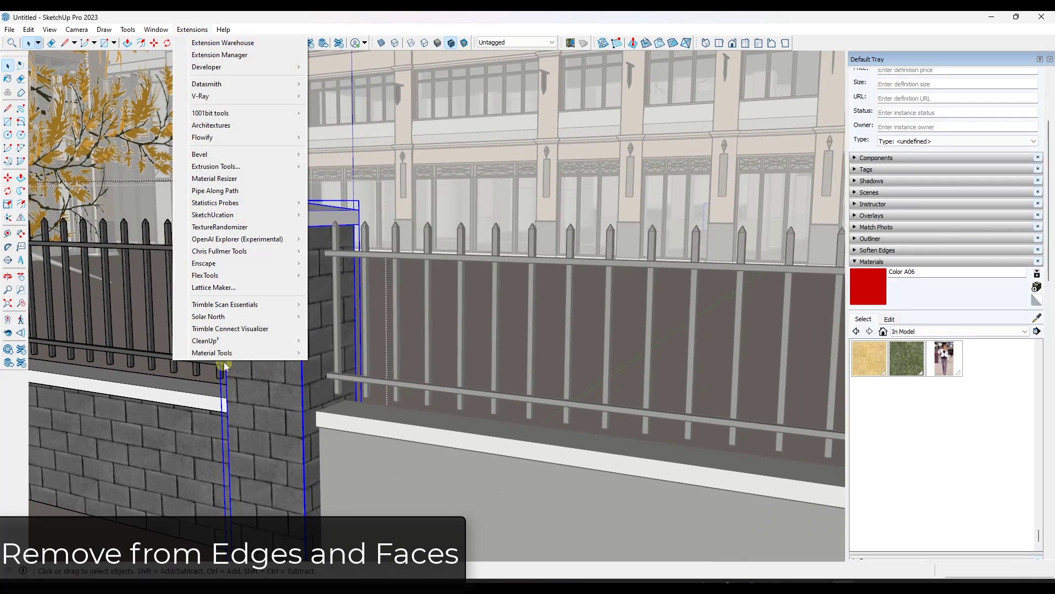
mouse_move(231, 352)
click(380, 405)
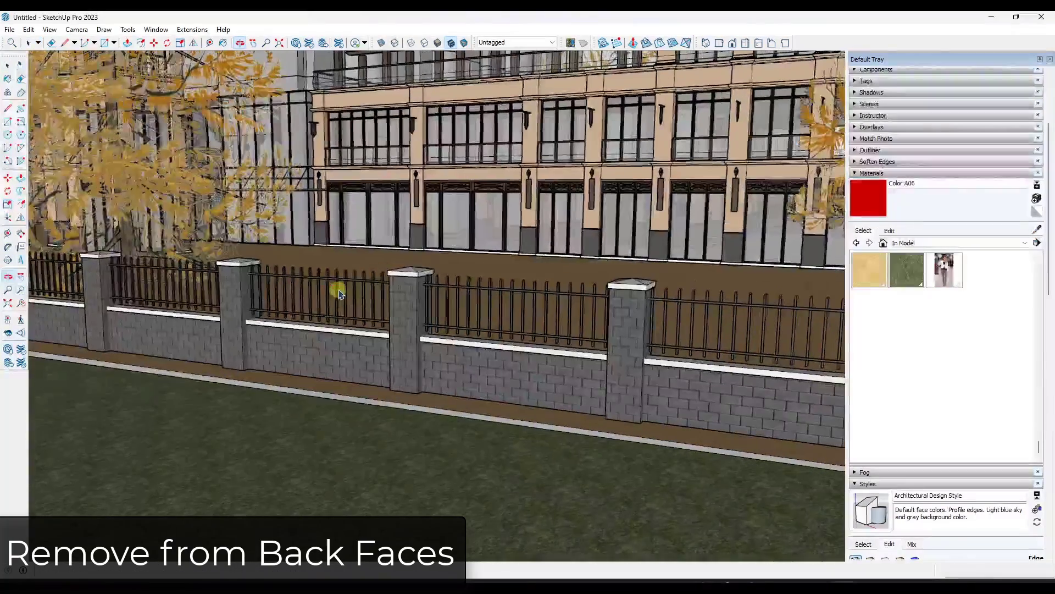
- Strip the back-face materials throughout the model with Remove All Backface Materials and inspect the ground around the fence
middle_drag(339, 294, 440, 289)
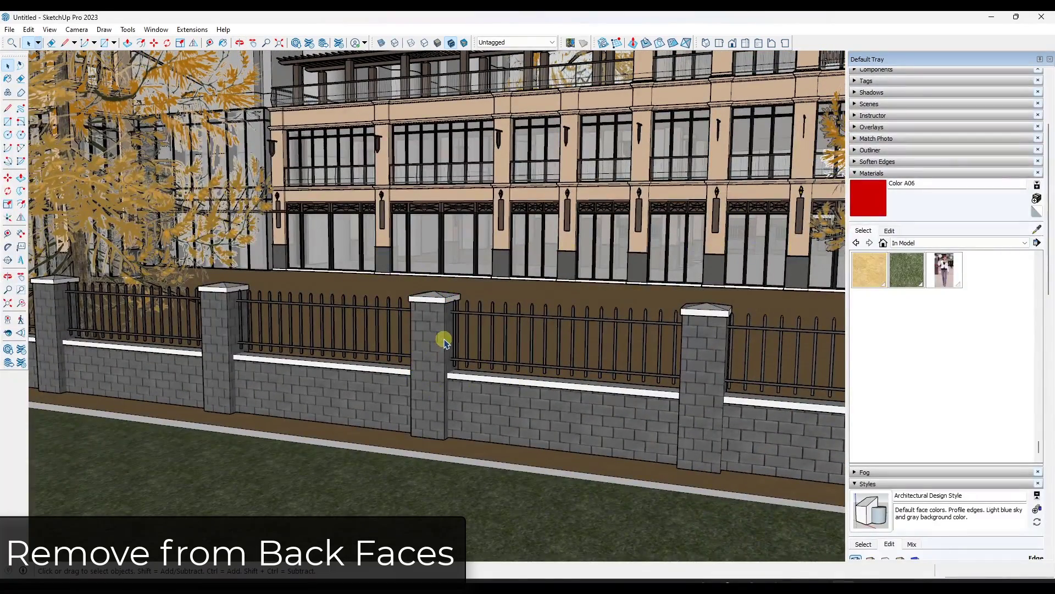
click(192, 29)
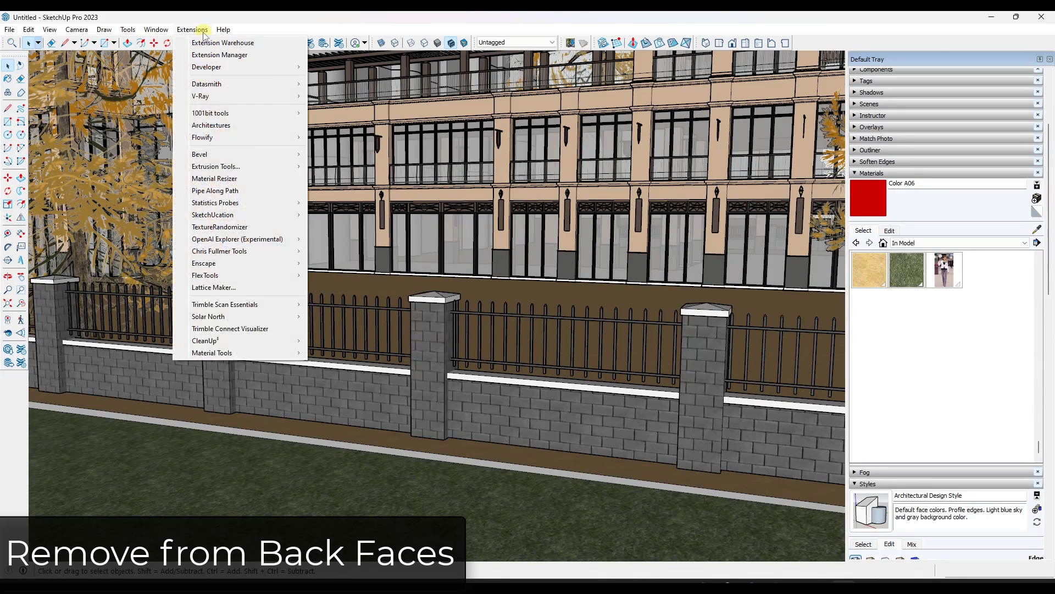
mouse_move(228, 358)
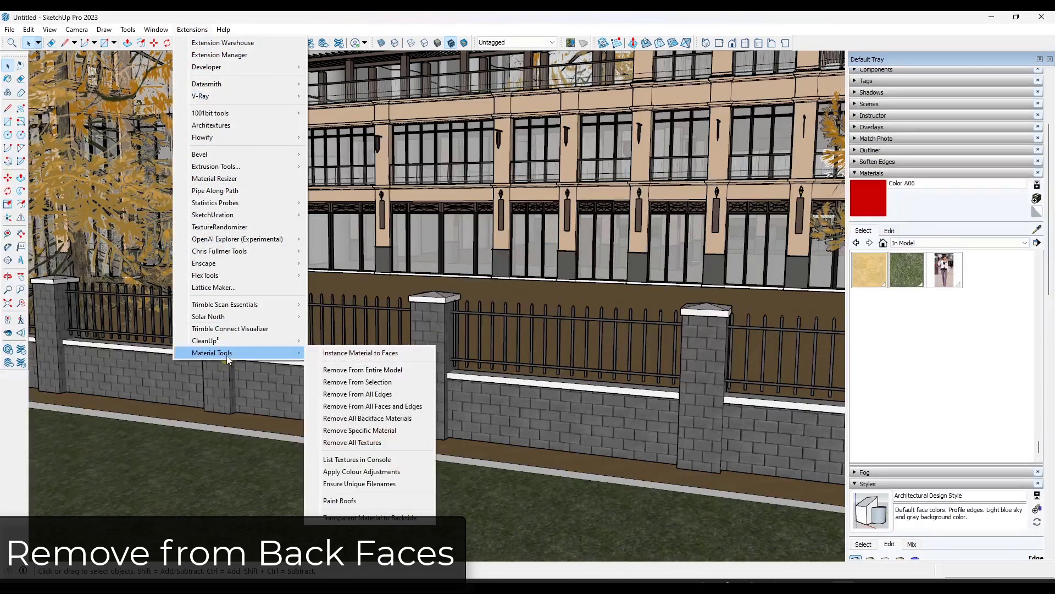
click(400, 419)
middle_drag(534, 306, 532, 324)
key(space)
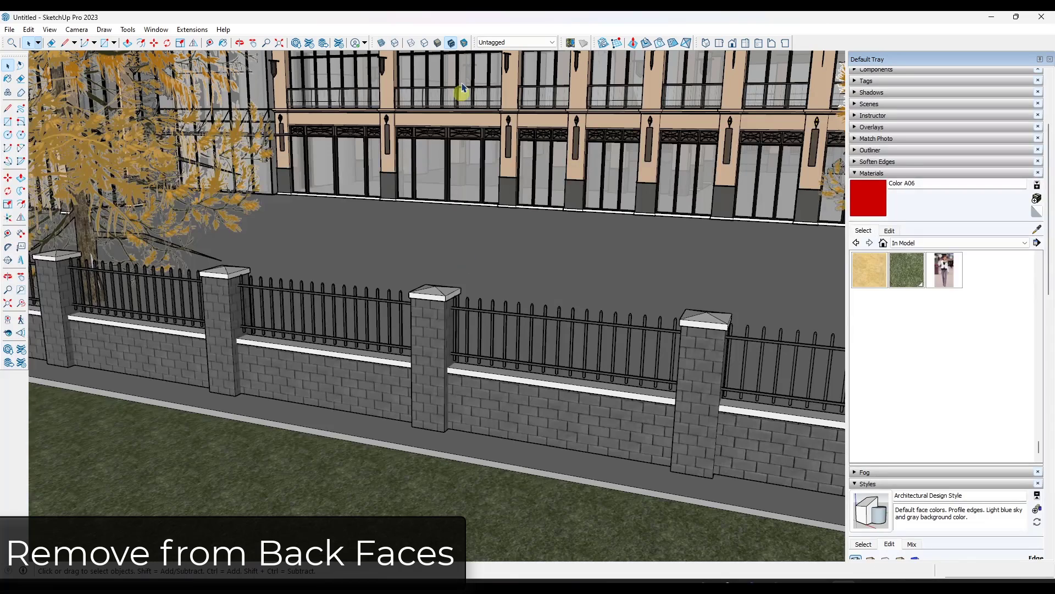
- Check the face orientation around the fence in the Monochrome style and return to Shaded With Textures
click(464, 42)
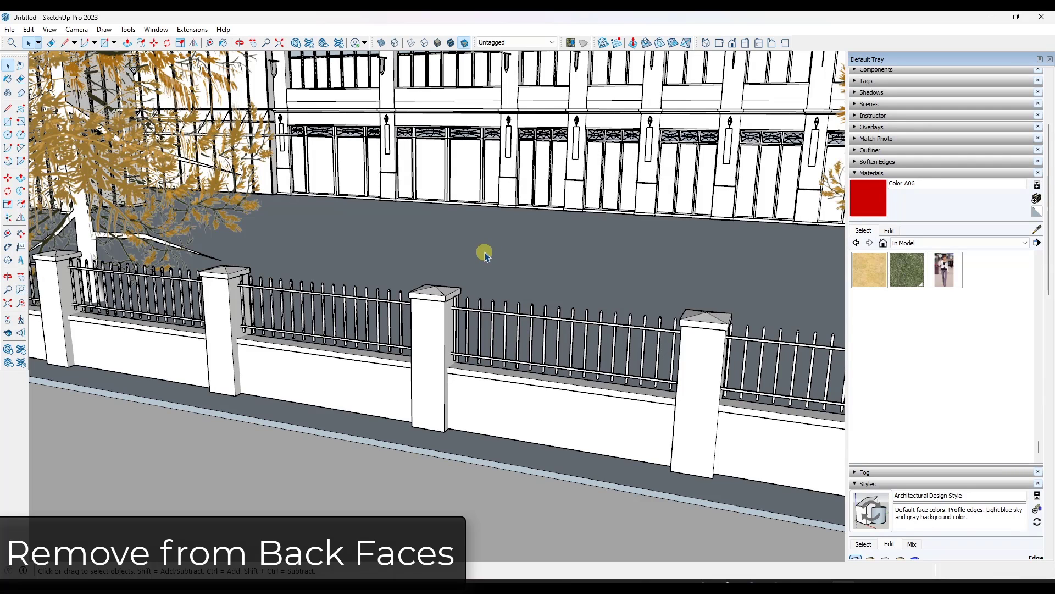
click(451, 43)
mouse_move(490, 273)
middle_down()
mouse_move(483, 294)
mouse_move(502, 249)
mouse_move(453, 279)
middle_up()
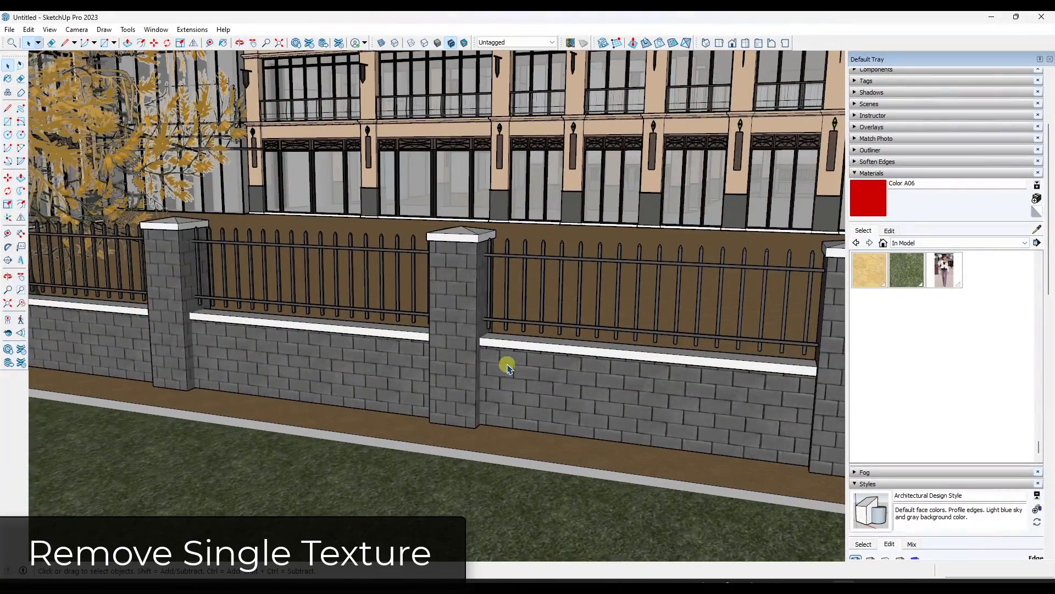
- Sample the concrete block material from the brick fence pillar into the Materials palette
key(o)
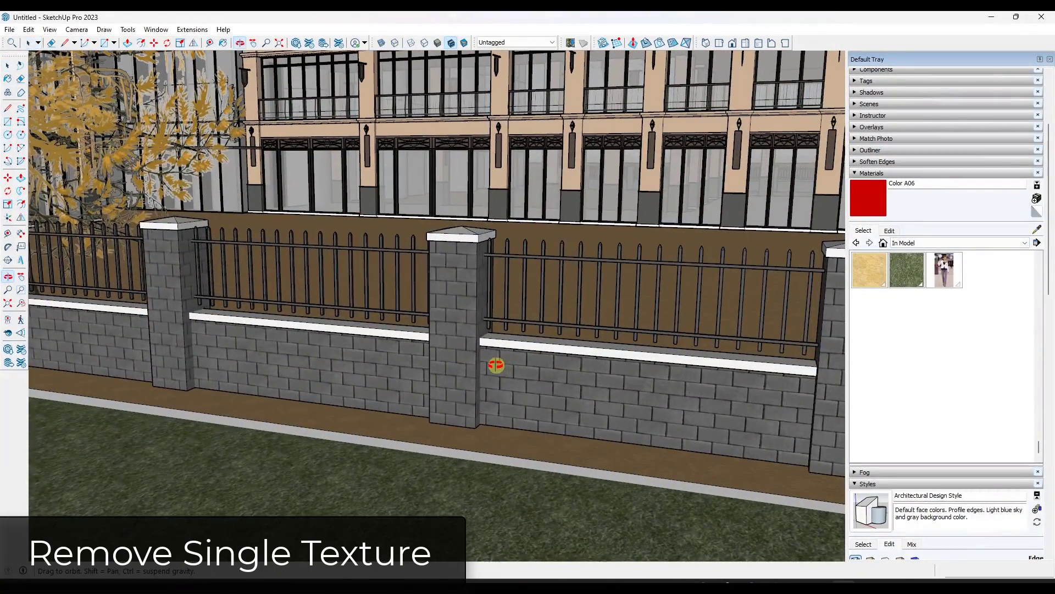
drag(496, 365, 470, 361)
key(space)
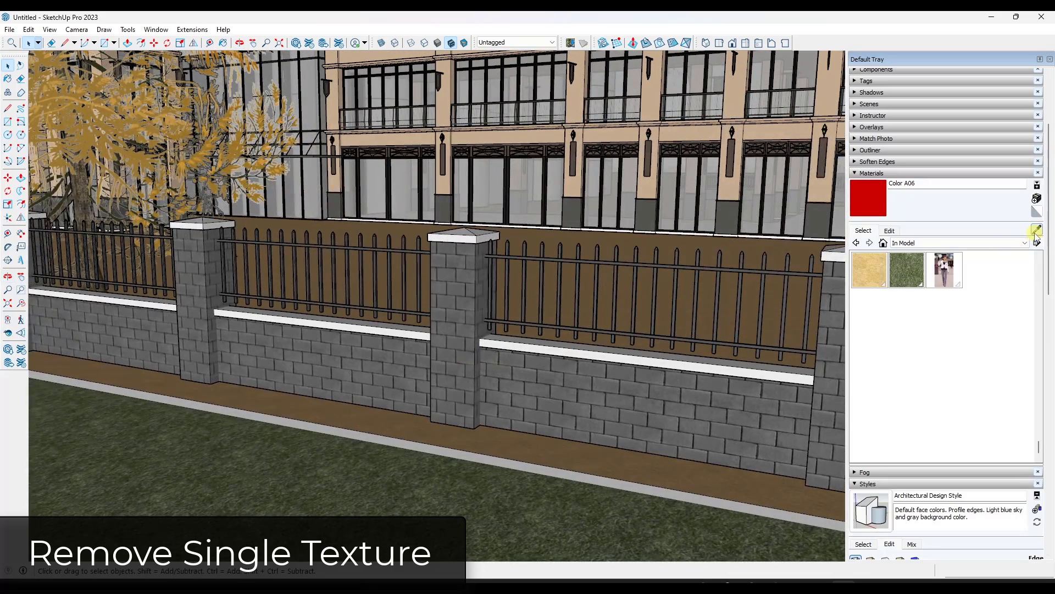
click(1036, 229)
click(458, 281)
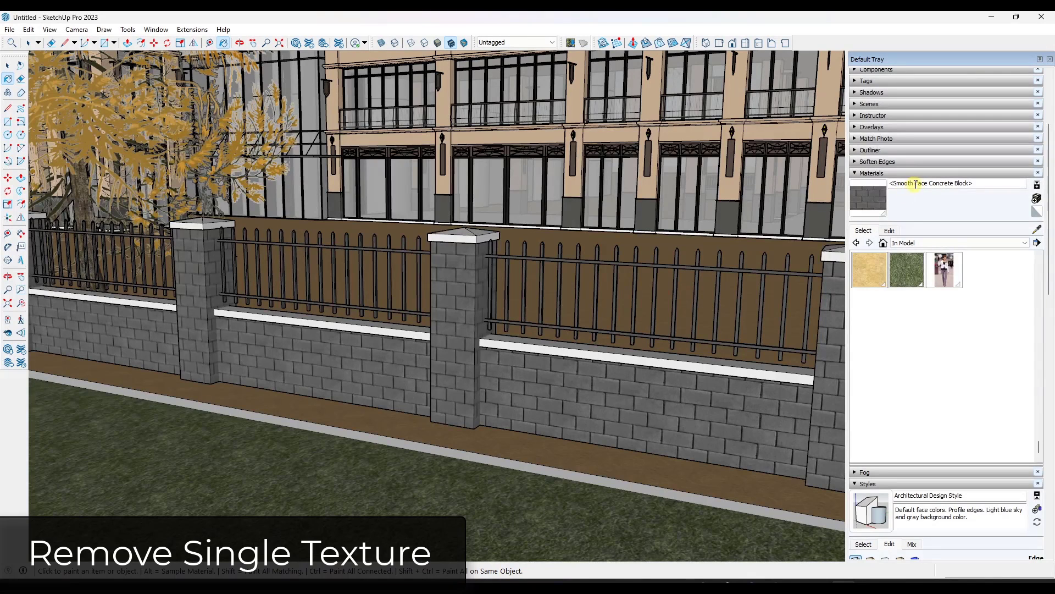
- Strip <Smooth Face Concrete Block> from the model with the Remove Specific Material command of Material Tools, and undo the removal
click(192, 29)
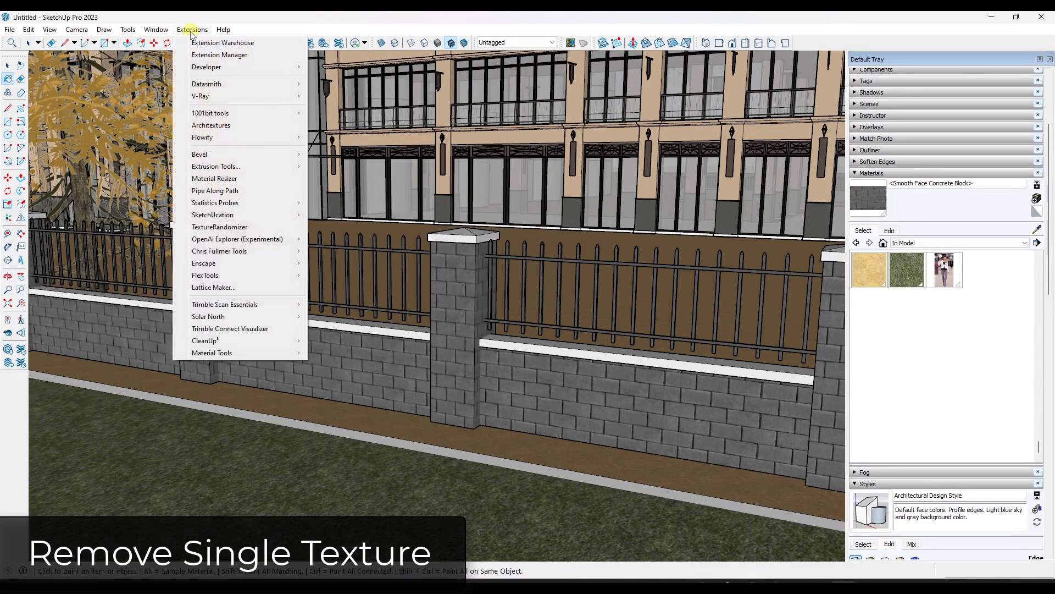
mouse_move(237, 355)
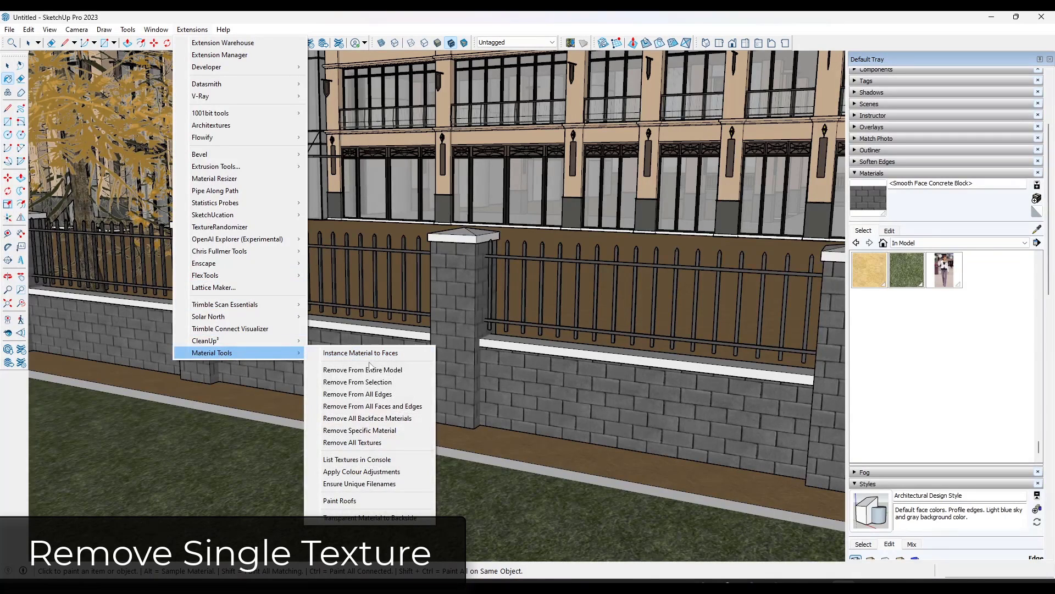
click(381, 431)
click(571, 293)
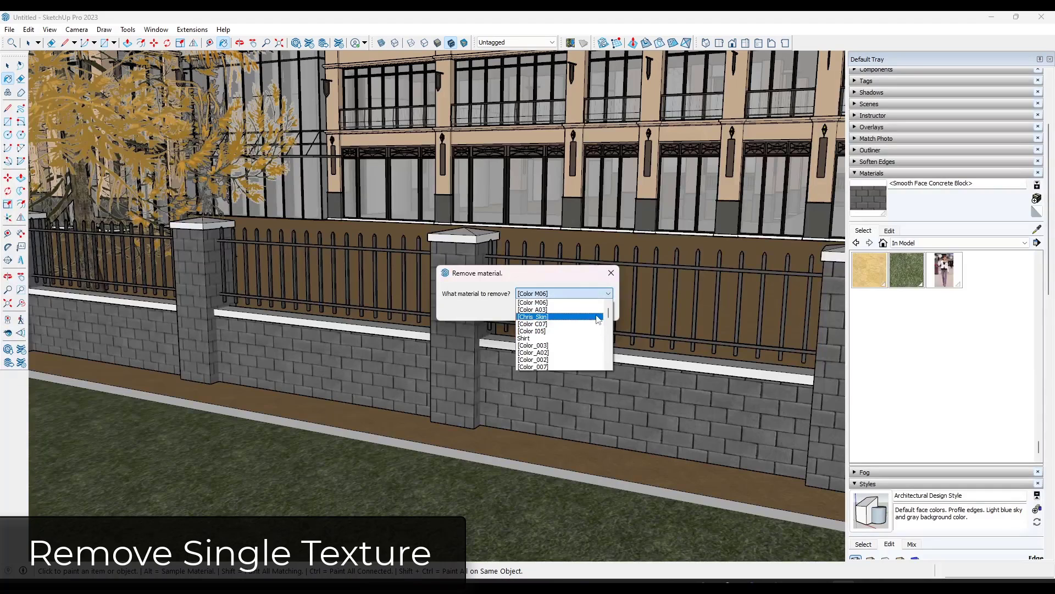
drag(608, 309, 615, 327)
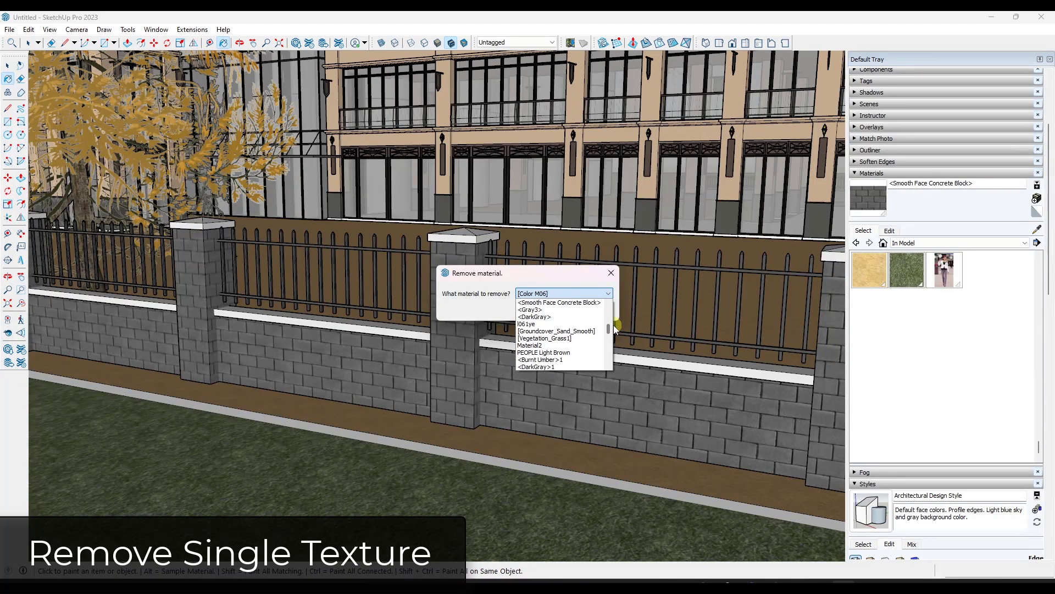
click(559, 307)
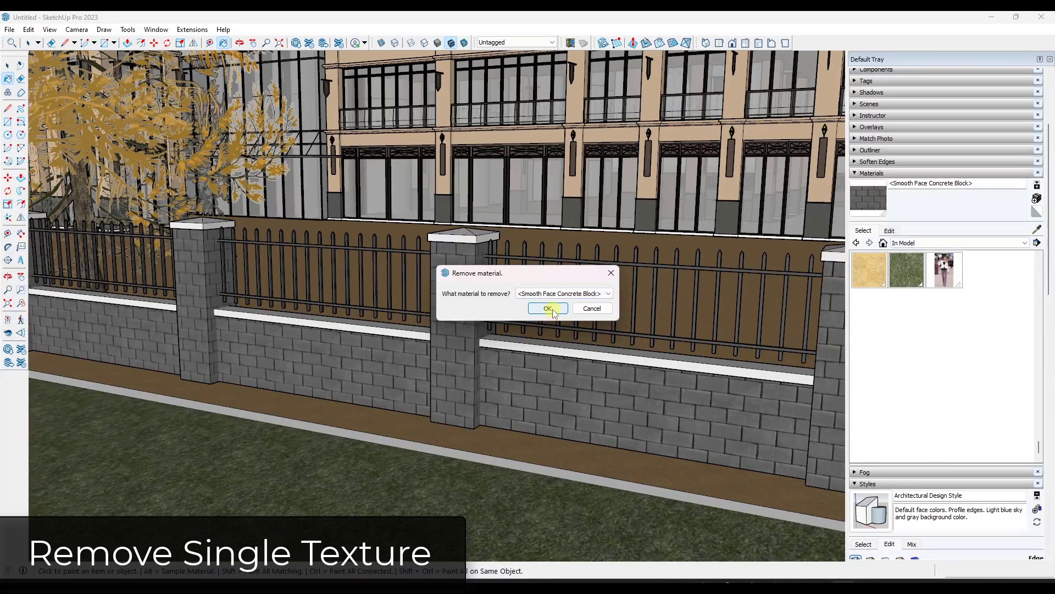
click(548, 308)
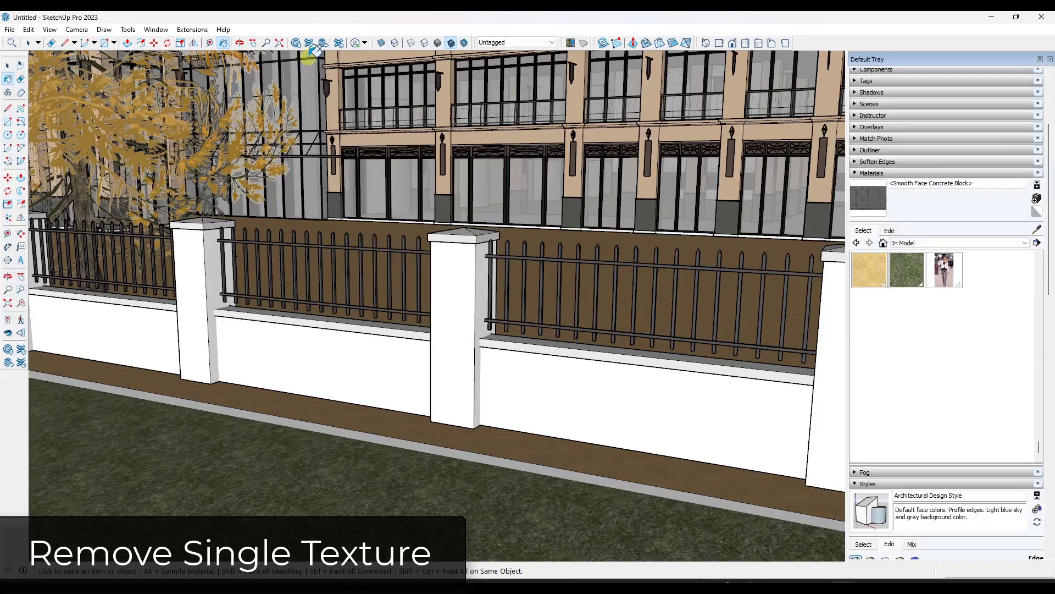
ctrl+click(452, 323)
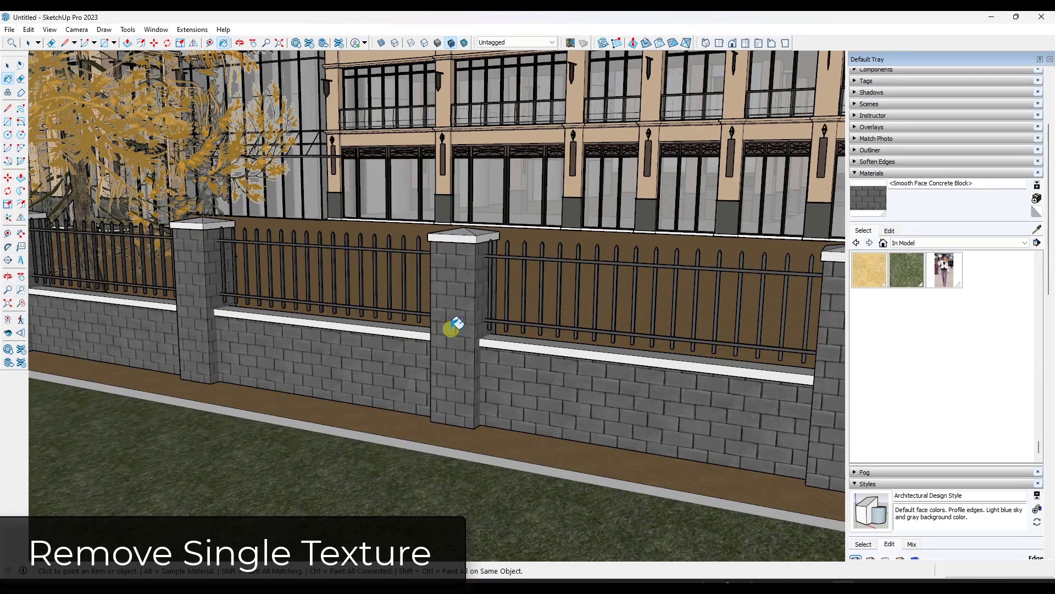
- Look up "material replacer" in the Extension Warehouse and review the Material Replacer extension's description page
click(310, 44)
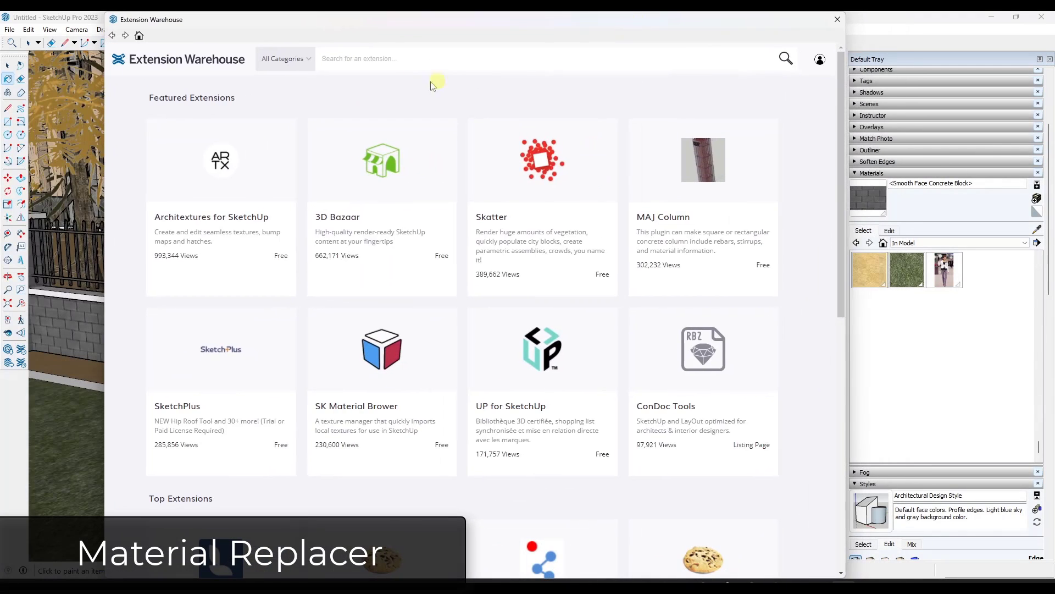
click(398, 59)
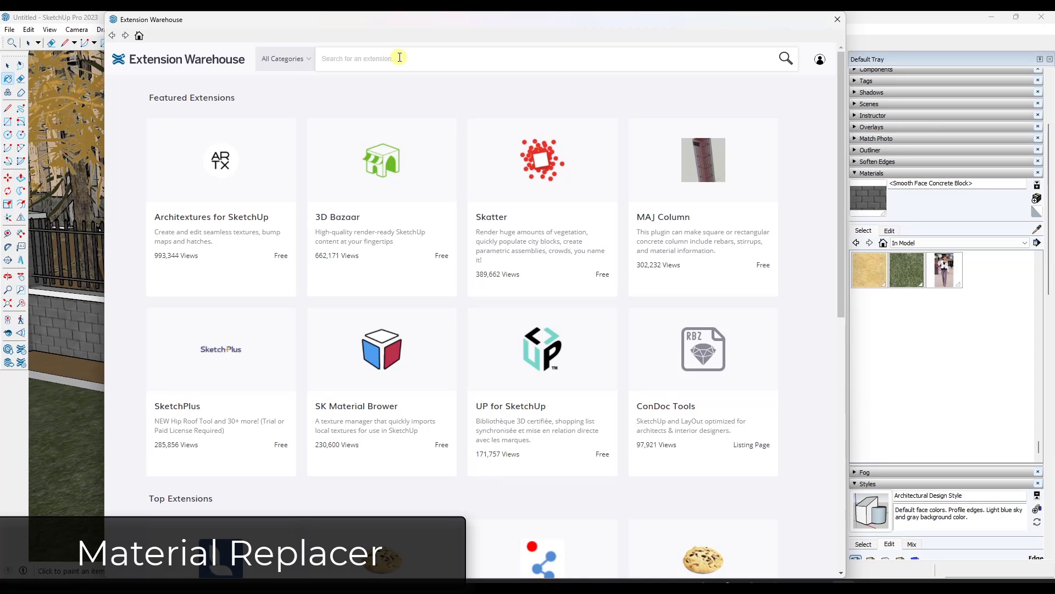
text(material replac)
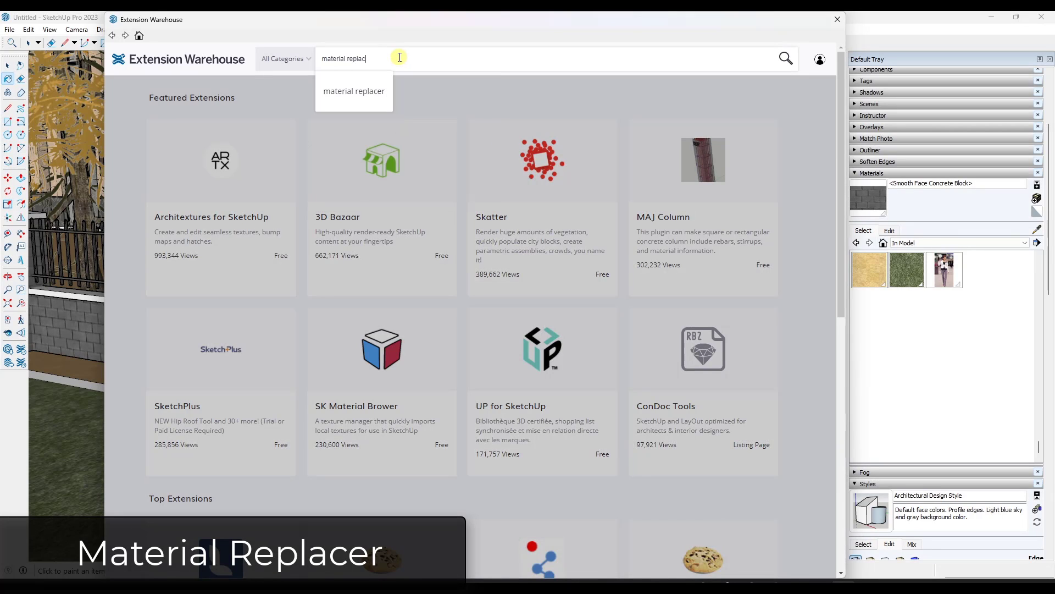
text(er)
key(Return)
click(363, 200)
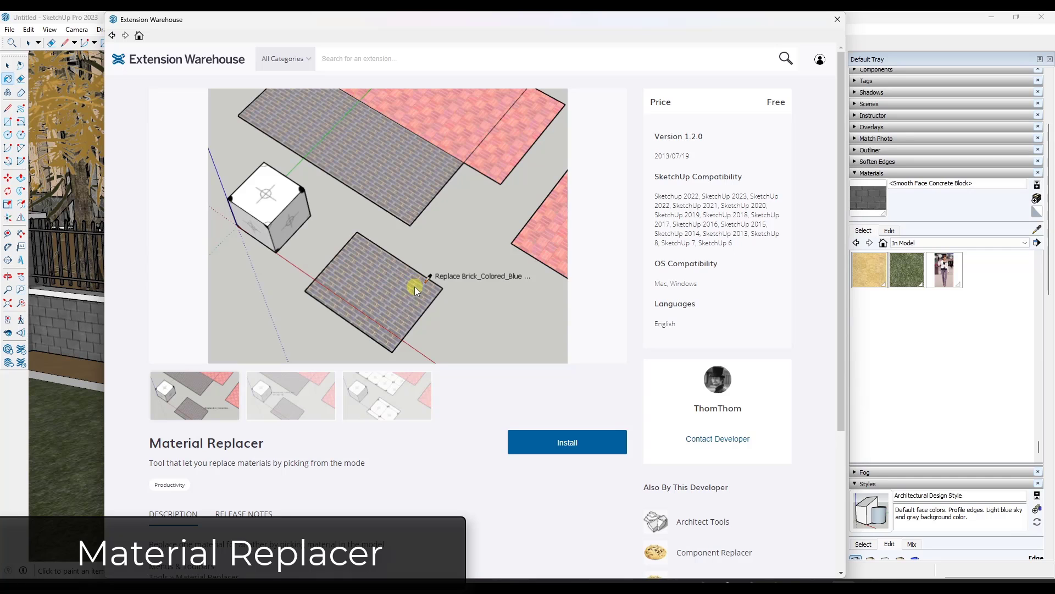
scroll(390, 279, down, 2)
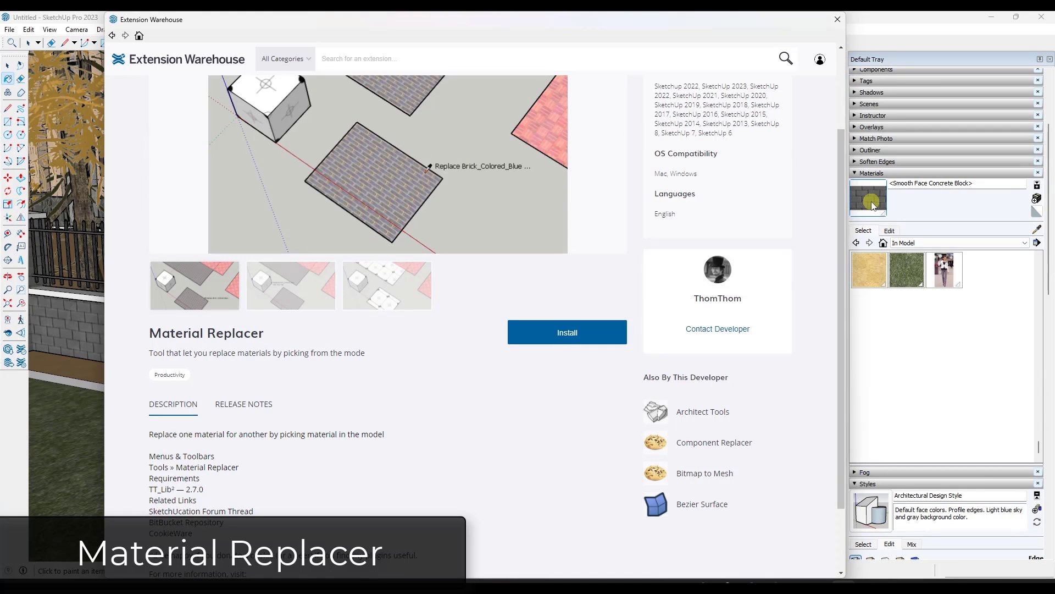
click(837, 20)
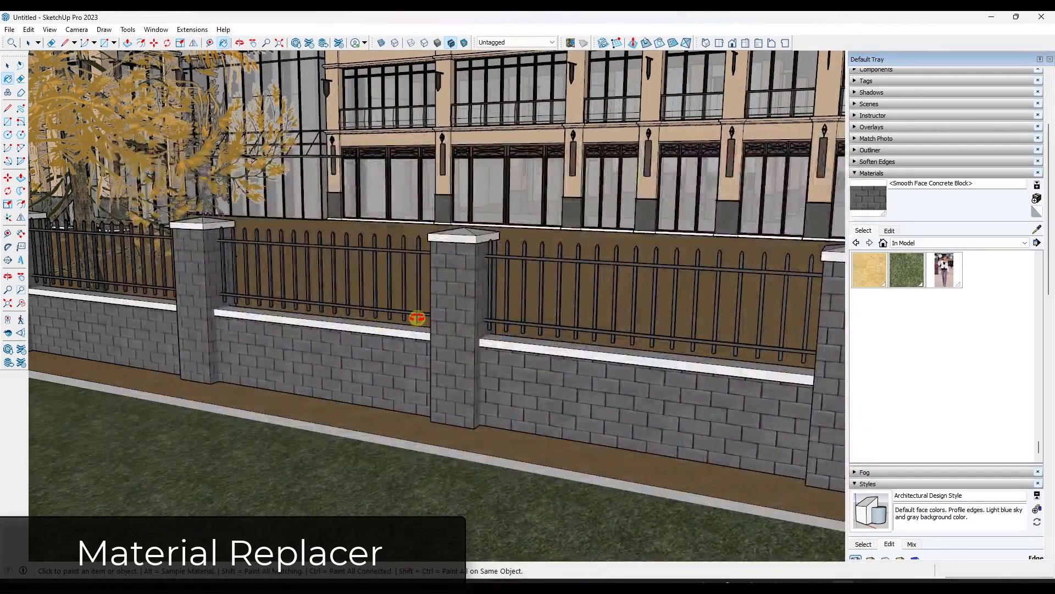
key(o)
drag(400, 318, 412, 302)
key(b)
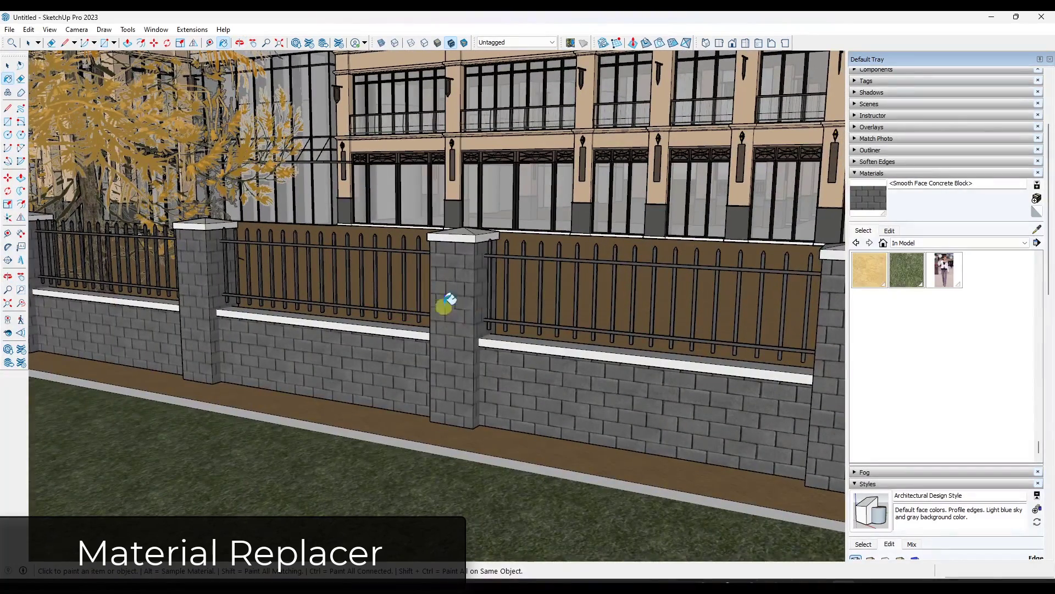
key(o)
mouse_move(478, 266)
mouse_down()
mouse_move(429, 299)
mouse_move(405, 287)
mouse_move(464, 294)
mouse_up()
key(b)
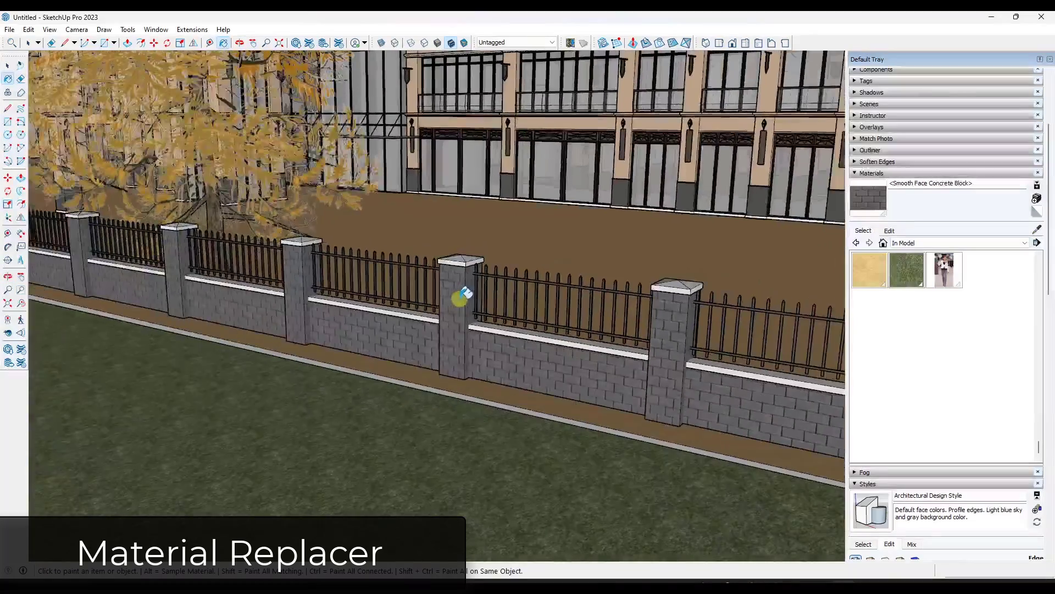
mouse_move(466, 293)
middle_down()
mouse_move(469, 240)
mouse_move(465, 271)
mouse_move(443, 278)
middle_up()
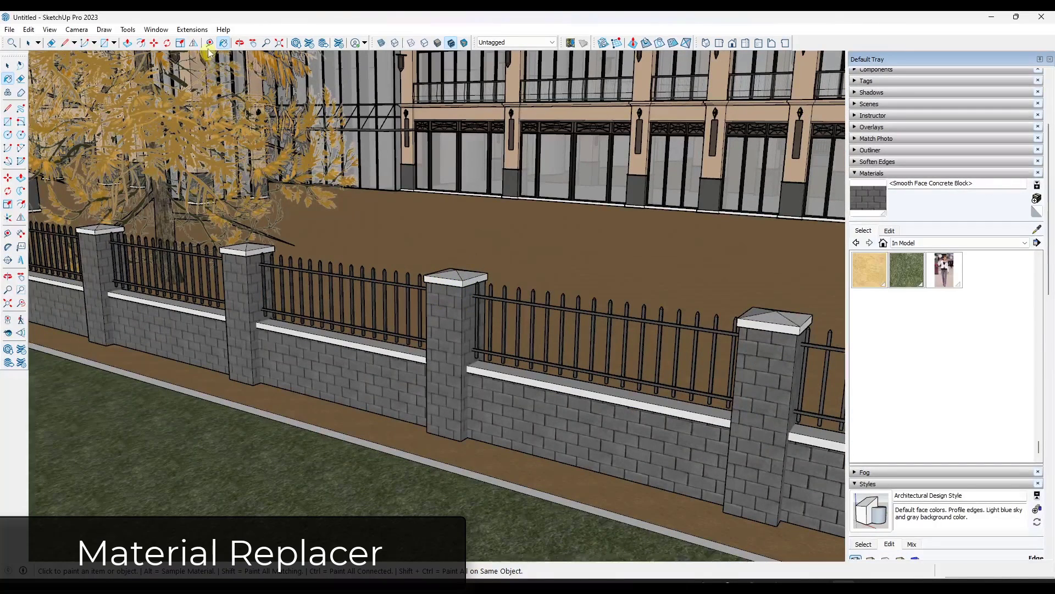
click(191, 30)
mouse_move(215, 356)
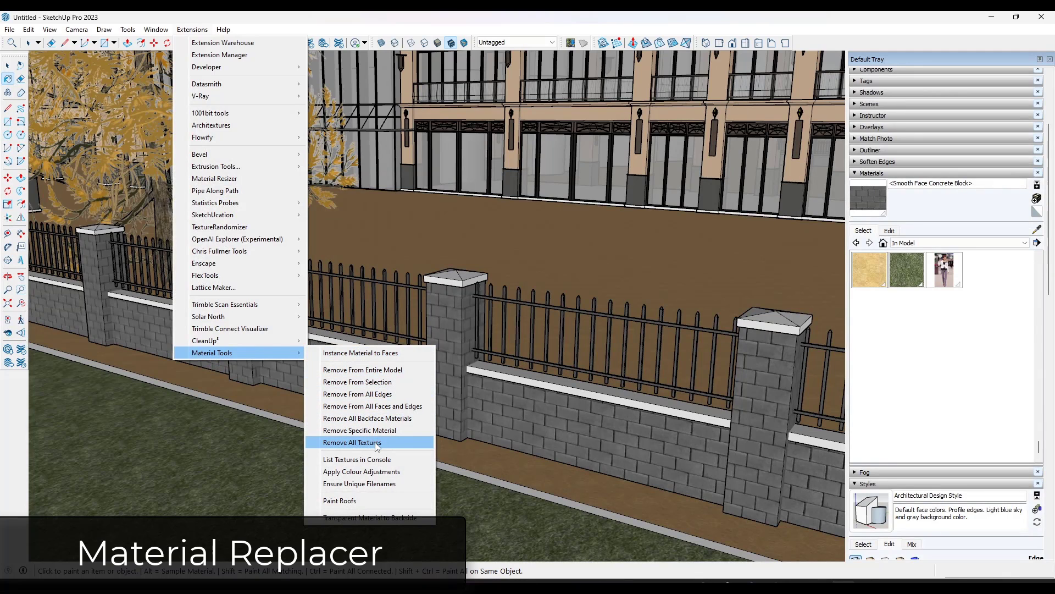
key(Escape)
- Sample the fence pillar's block material and open its color and texture settings for inspection
key(alt)
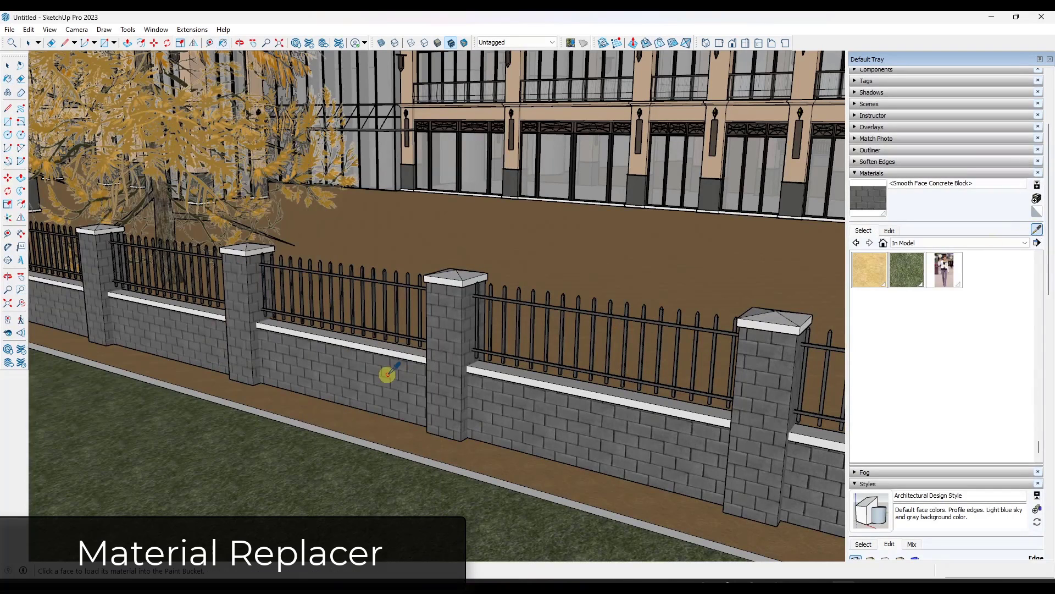
click(455, 311)
click(890, 230)
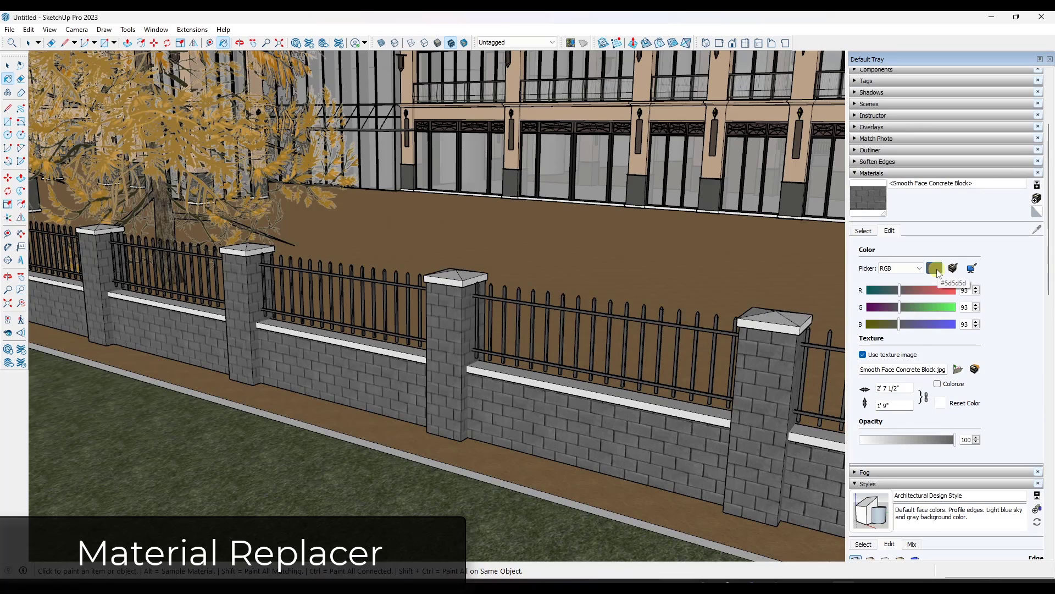
- Strip the texture images from all materials in the model with the Remove All Textures command of Material Tools
click(192, 30)
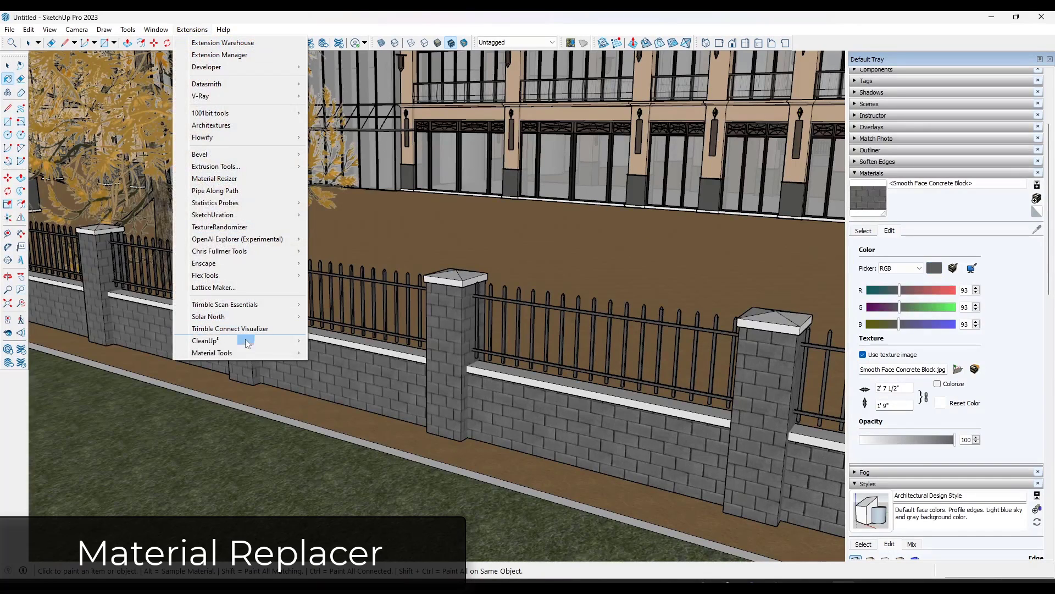
mouse_move(239, 356)
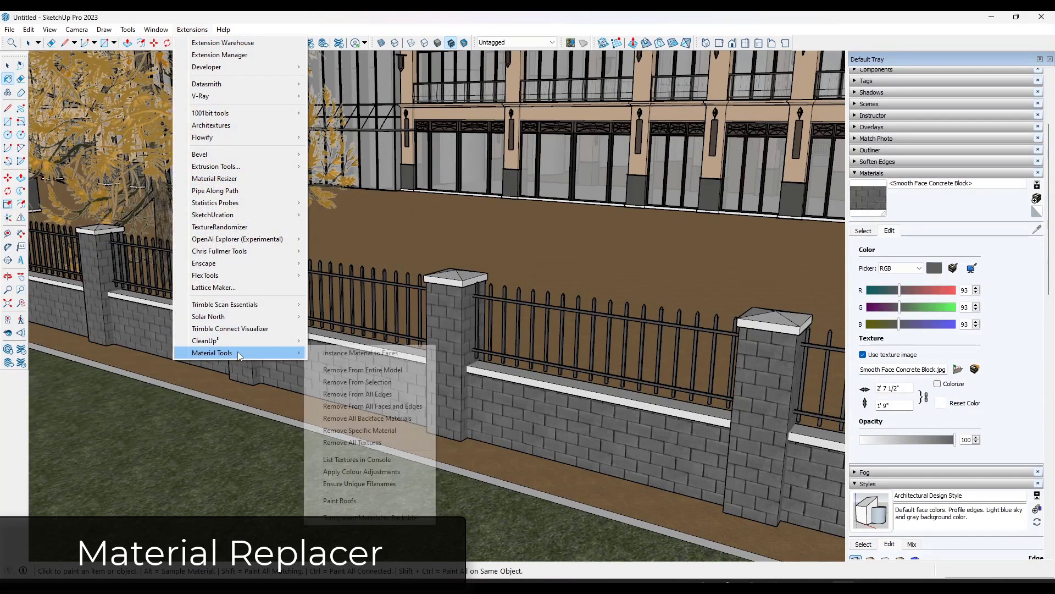
click(363, 443)
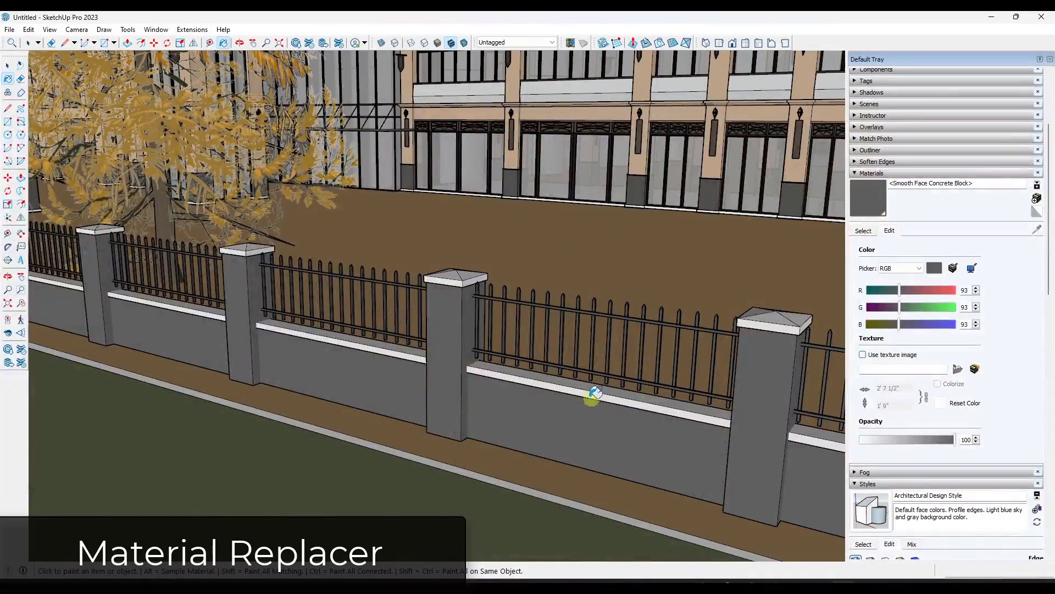
- Examine the fence, lawn, ground and building facade from several angles to judge the effect of Remove All Textures
scroll(555, 208, down, 3)
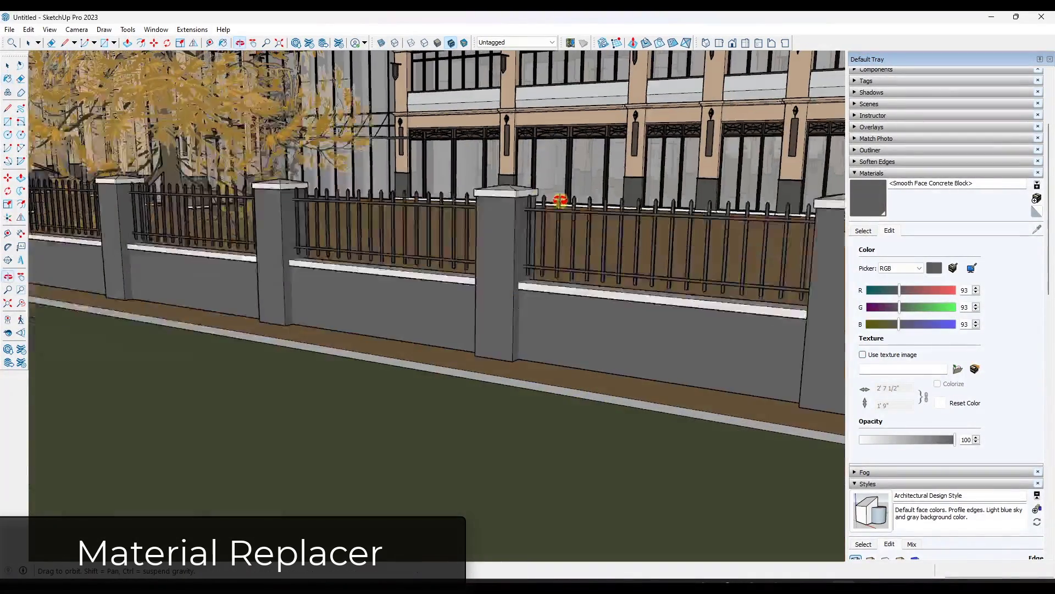
scroll(459, 231, up, 2)
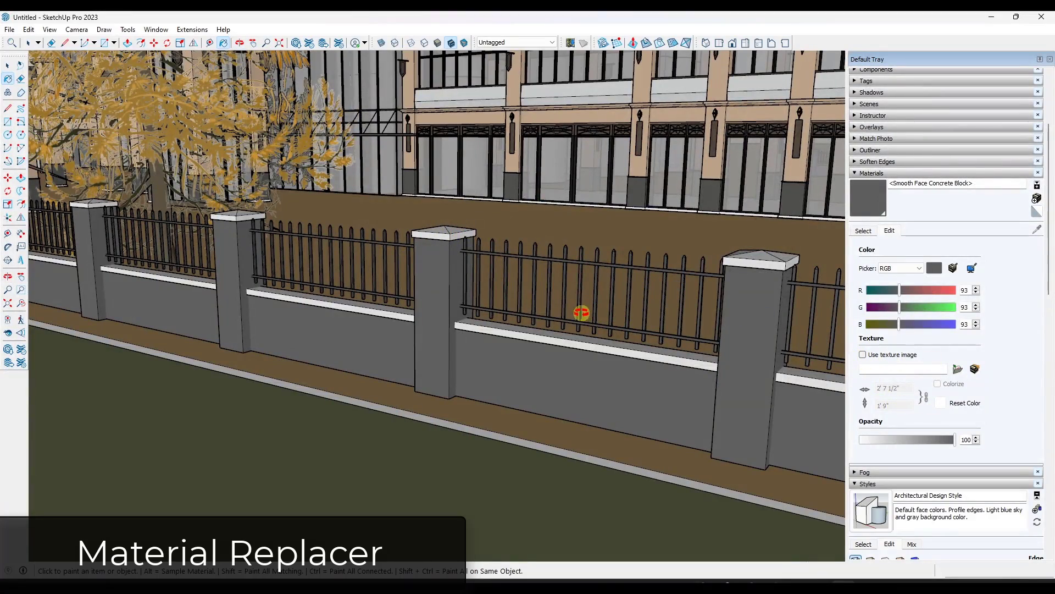
mouse_move(577, 306)
middle_down()
mouse_move(542, 337)
mouse_move(479, 363)
mouse_move(407, 373)
mouse_move(398, 351)
middle_up()
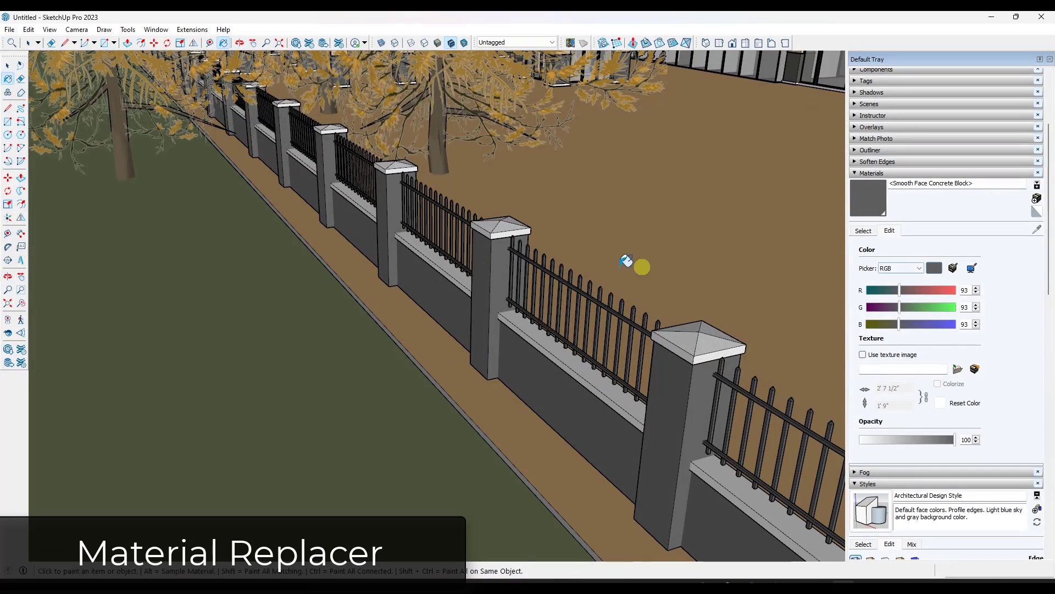
mouse_move(495, 282)
middle_down()
mouse_move(698, 264)
mouse_move(676, 248)
middle_up()
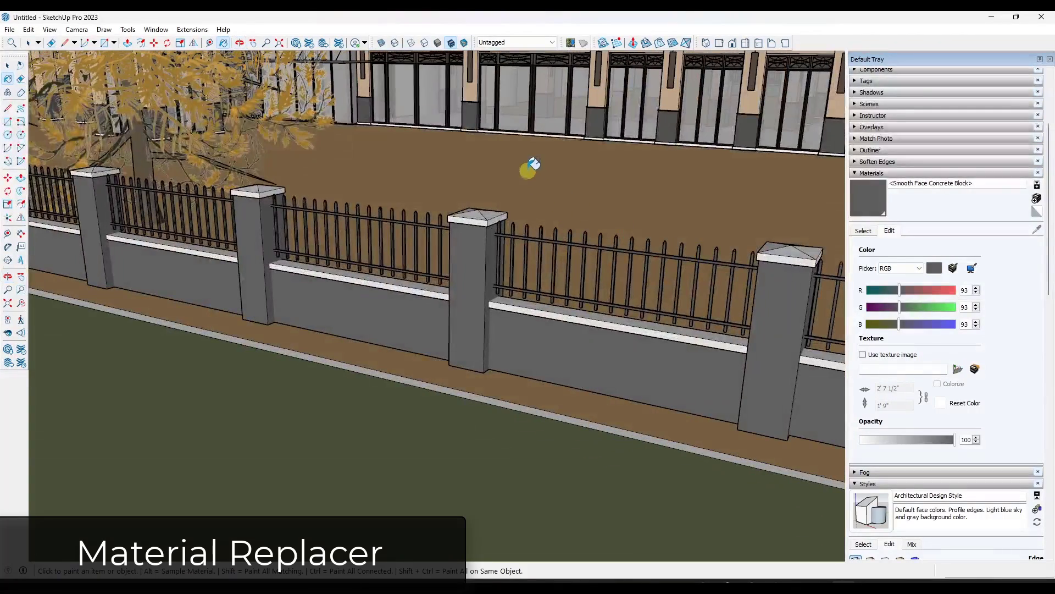
scroll(515, 213, up, 5)
scroll(482, 280, down, 3)
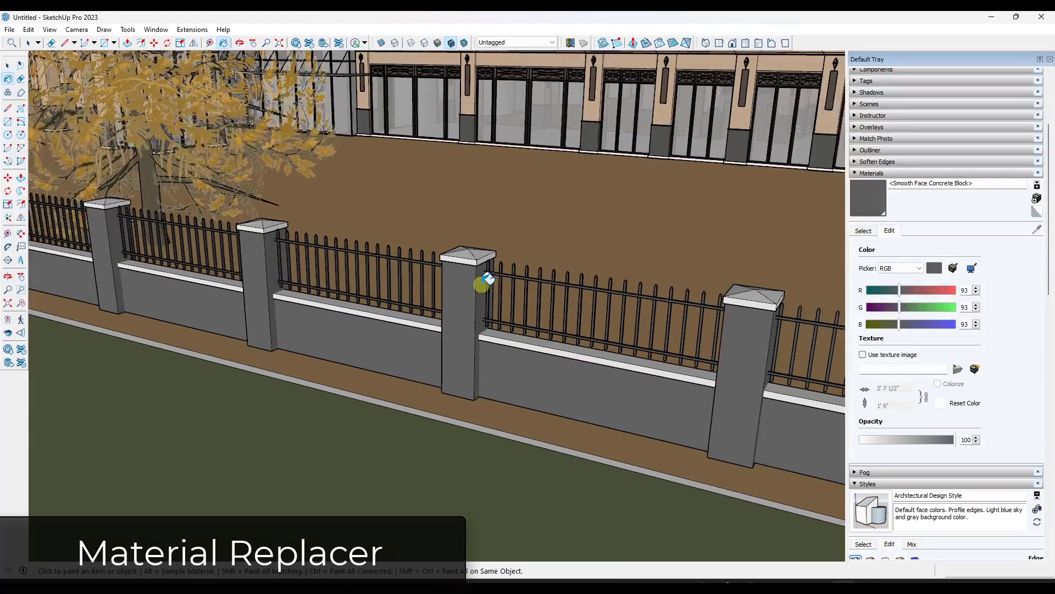
mouse_move(524, 211)
middle_down()
mouse_move(544, 193)
mouse_move(537, 202)
middle_up()
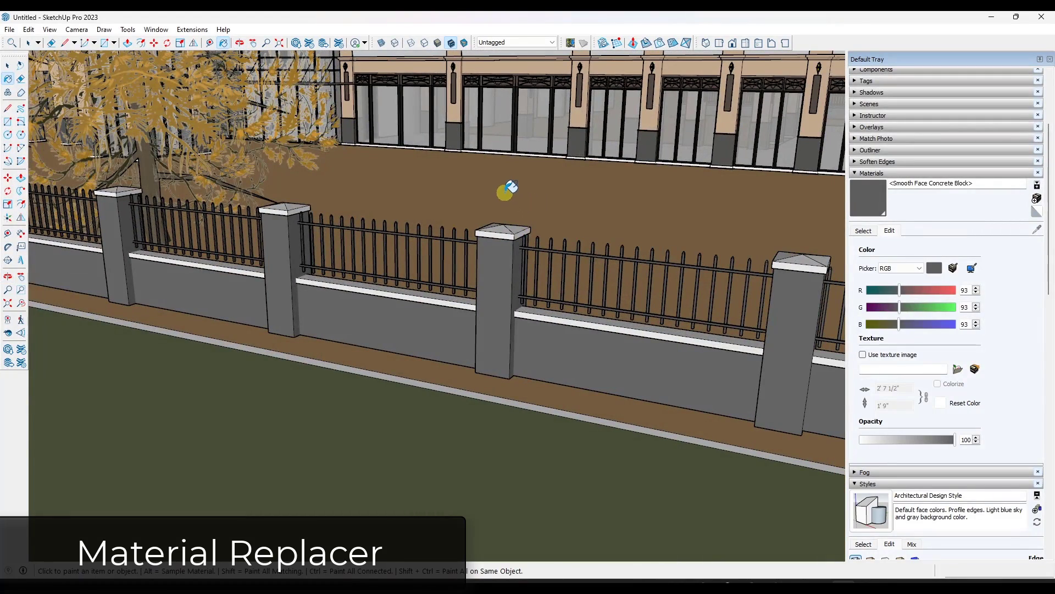
scroll(473, 347, down, 6)
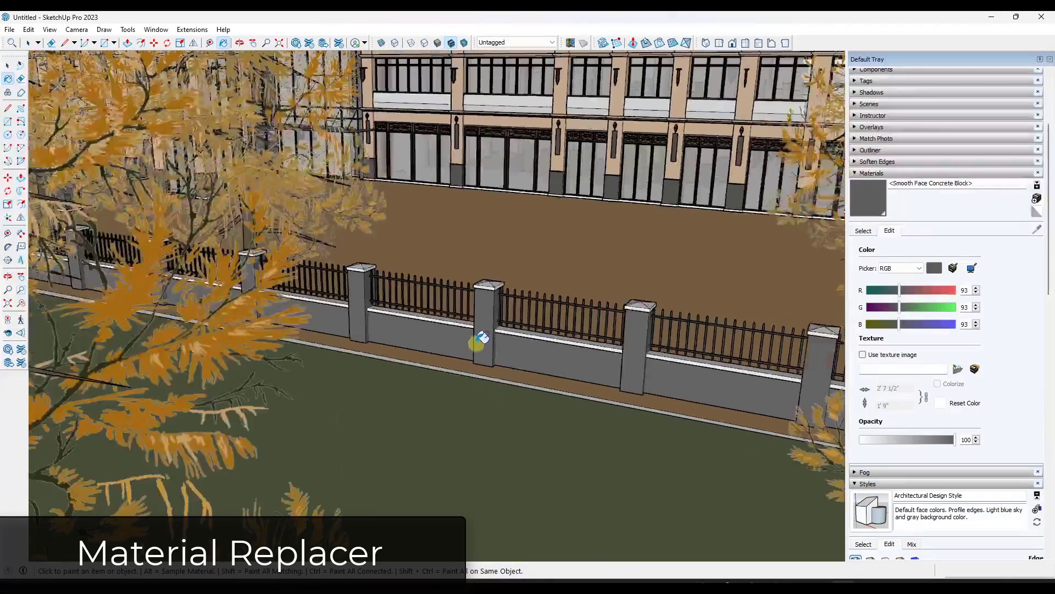
scroll(482, 337, down, 3)
mouse_move(501, 240)
middle_down()
mouse_move(504, 271)
mouse_move(493, 265)
mouse_move(505, 284)
middle_up()
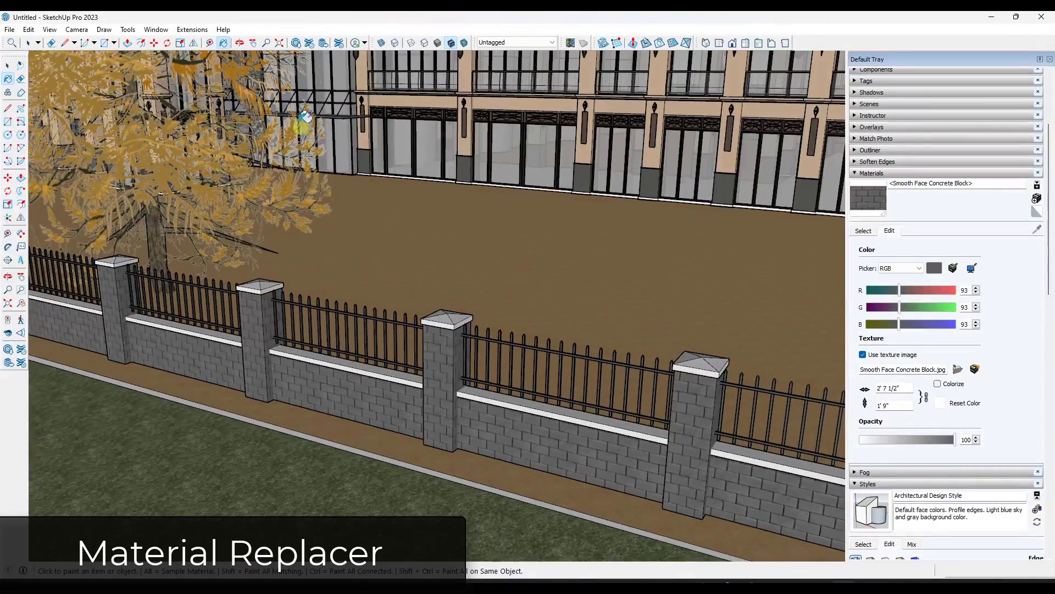
- List the model's textures with the List Textures in Console command of Material Tools
click(191, 29)
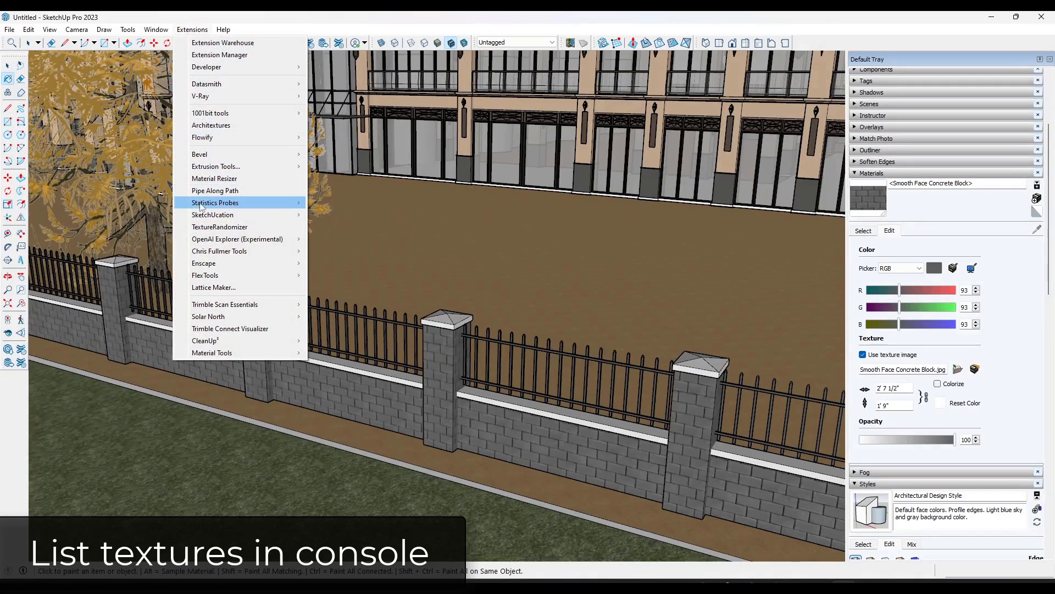
mouse_move(278, 357)
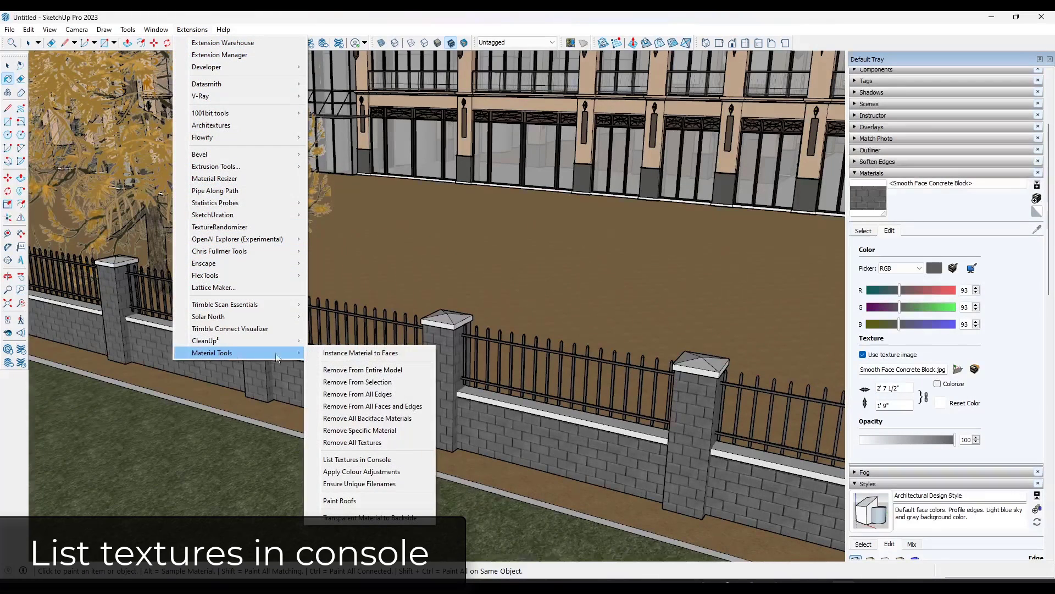
click(356, 459)
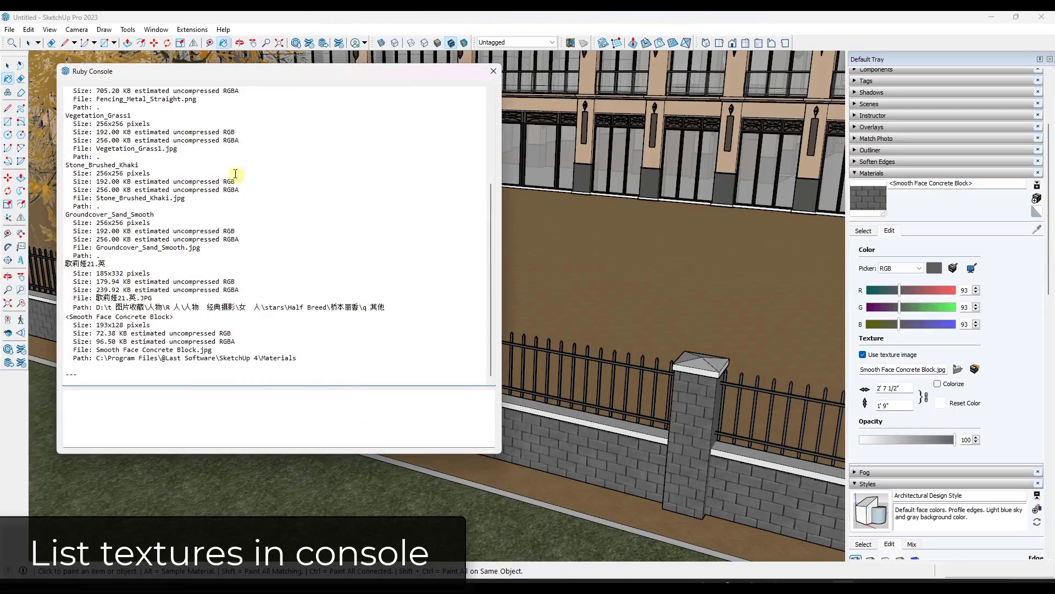
- Review each texture's pixel dimensions, estimated uncompressed size, file name and path in the Ruby Console listing, and close the console
scroll(225, 159, up, 5)
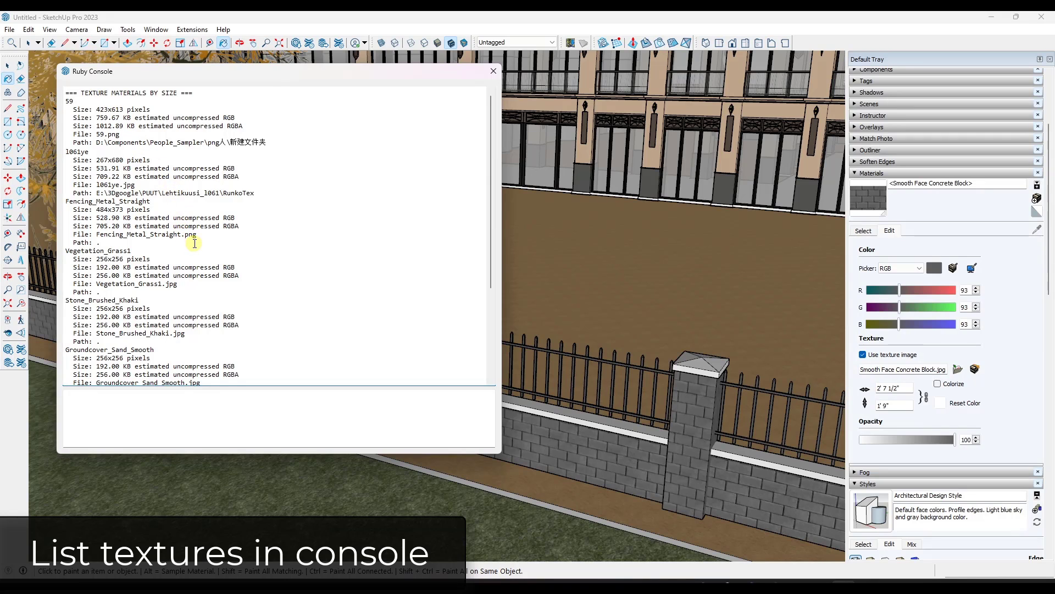
scroll(186, 256, down, 2)
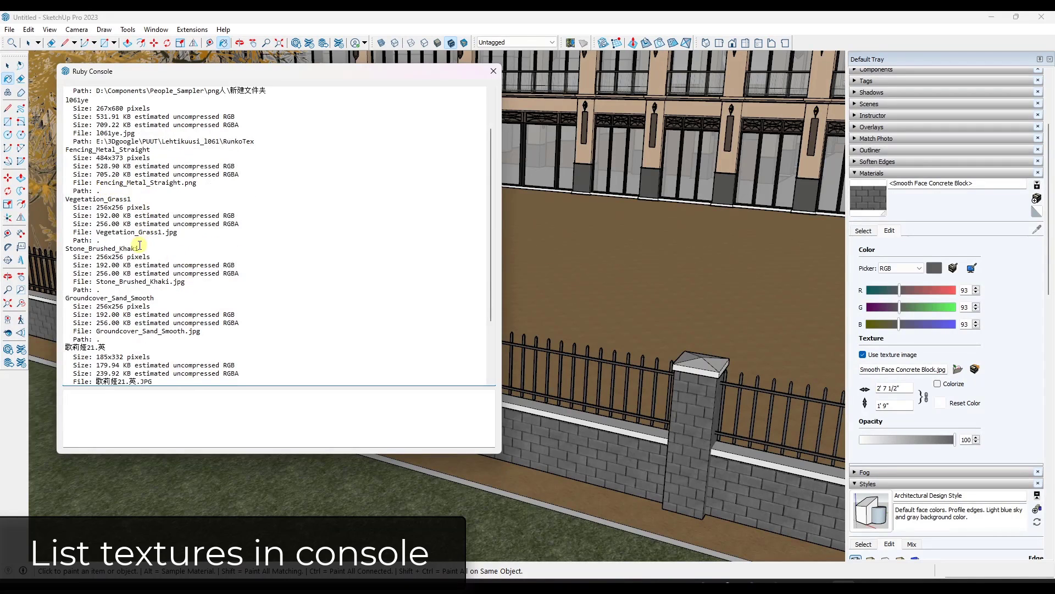
scroll(143, 246, down, 2)
scroll(148, 252, down, 2)
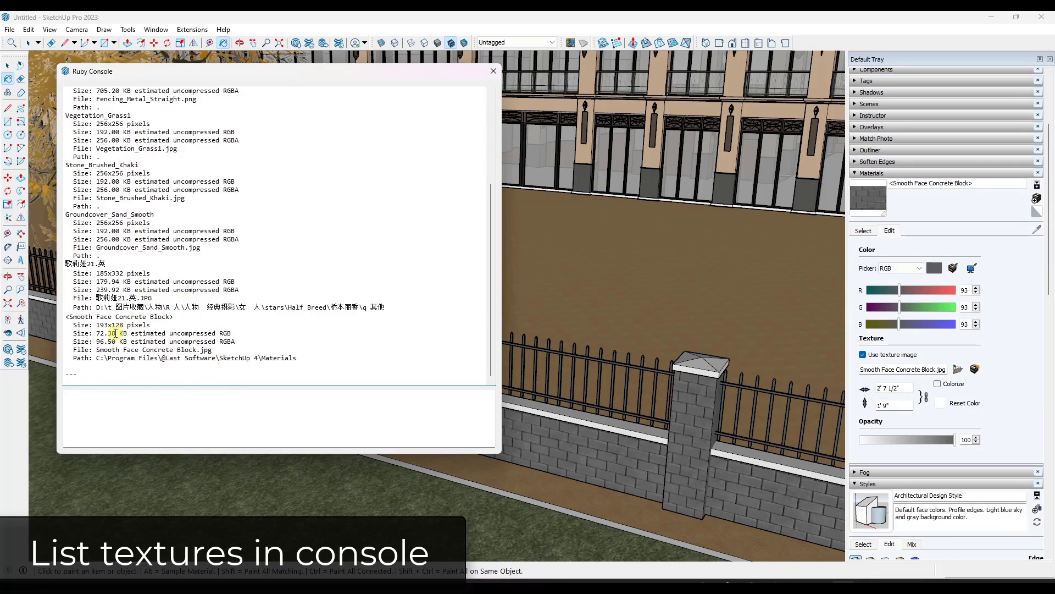
scroll(107, 147, up, 5)
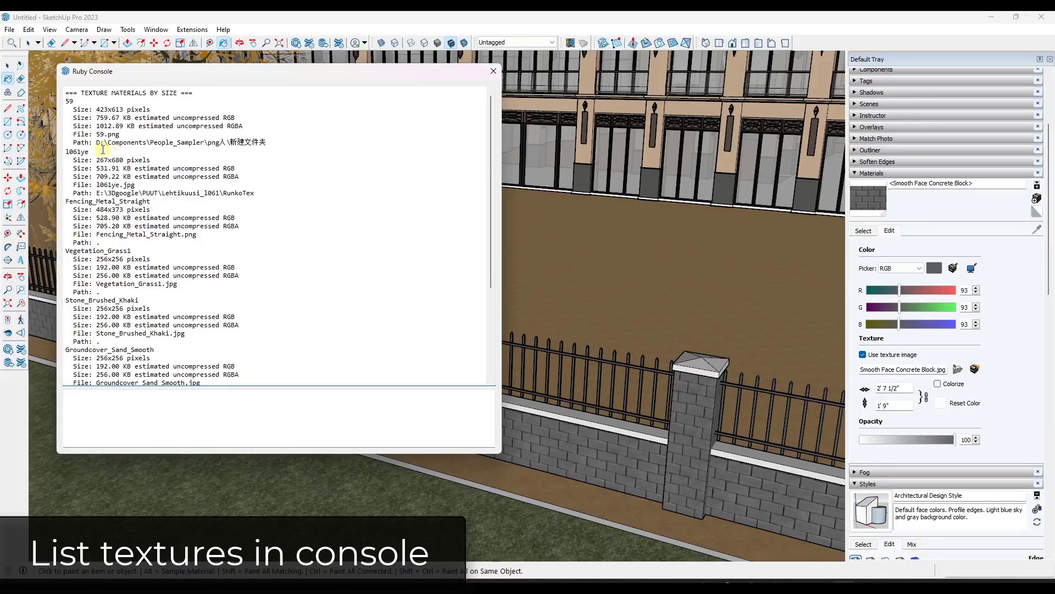
scroll(148, 230, down, 5)
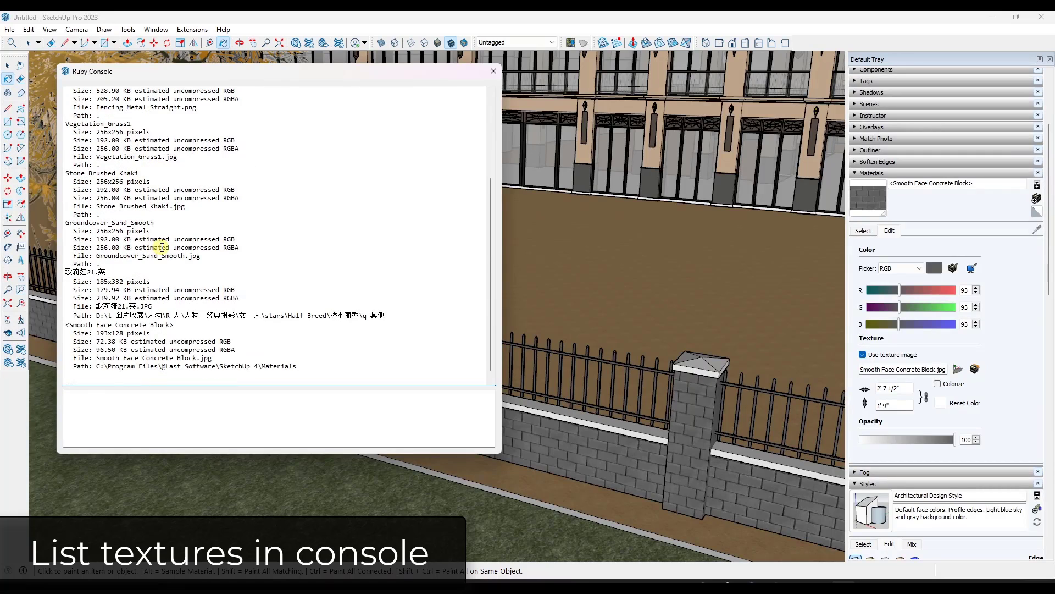
scroll(161, 248, down, 1)
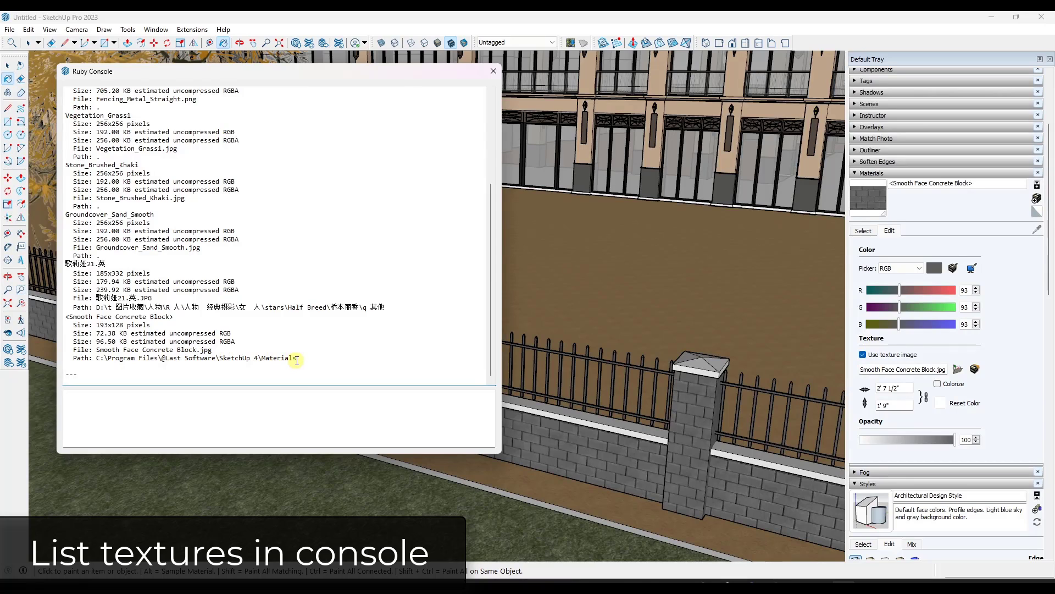
scroll(297, 357, up, 5)
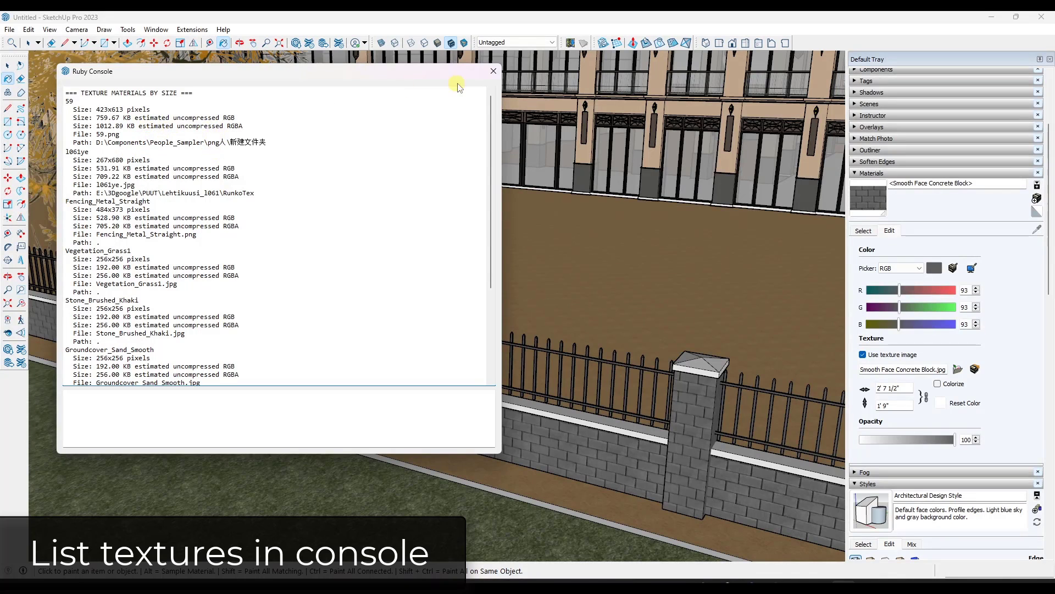
click(494, 71)
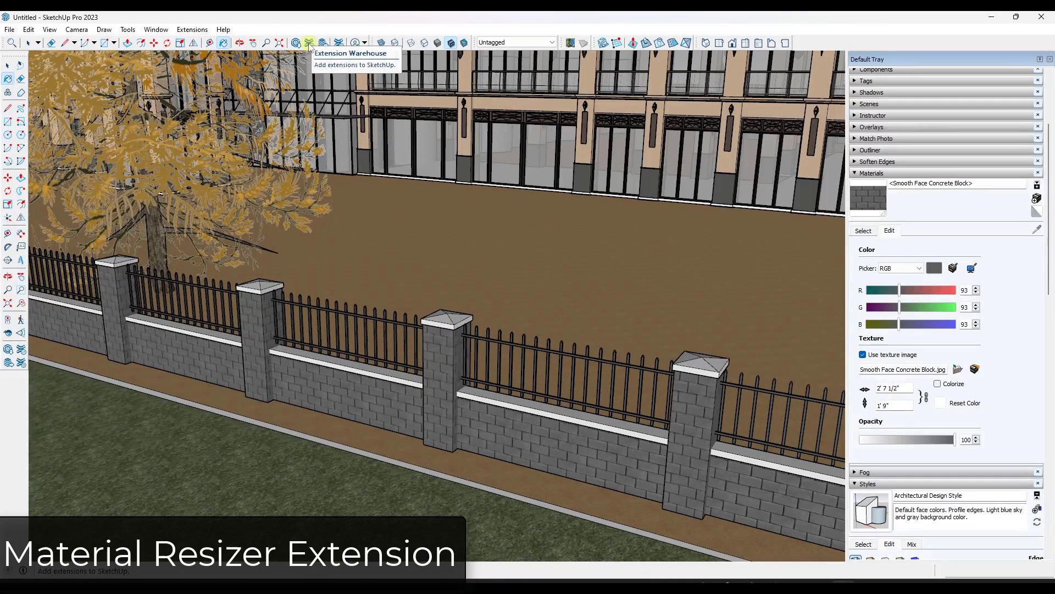
- View the texture sizes of all materials in the Material Resizer extension and close it without resizing anything
click(193, 29)
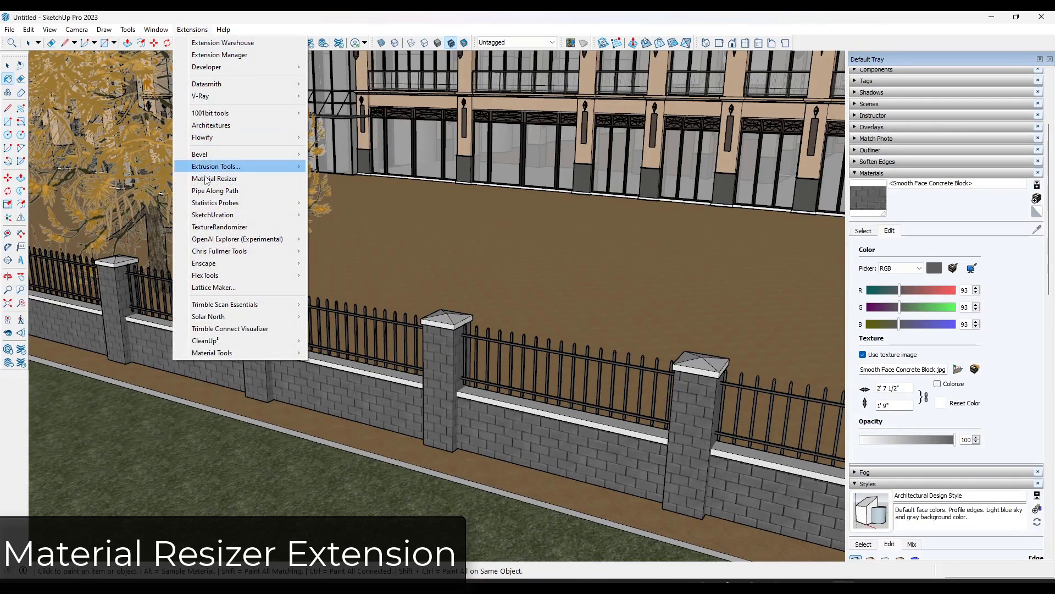
click(237, 179)
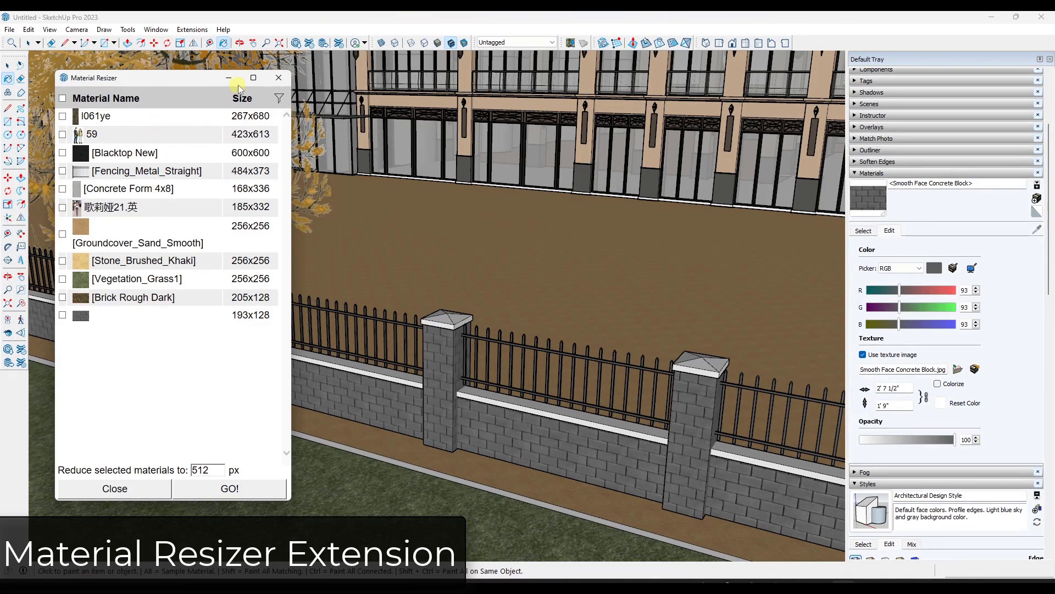
click(278, 79)
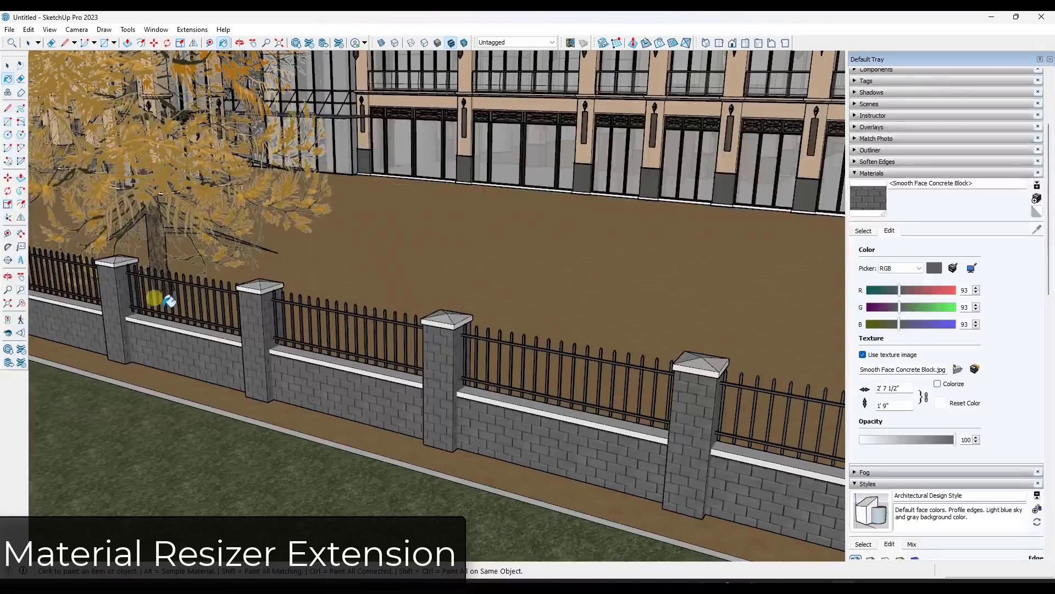
- Open the fence's Smooth Face Concrete Block material for editing and turn on Colorize for its texture
middle_drag(292, 192, 287, 175)
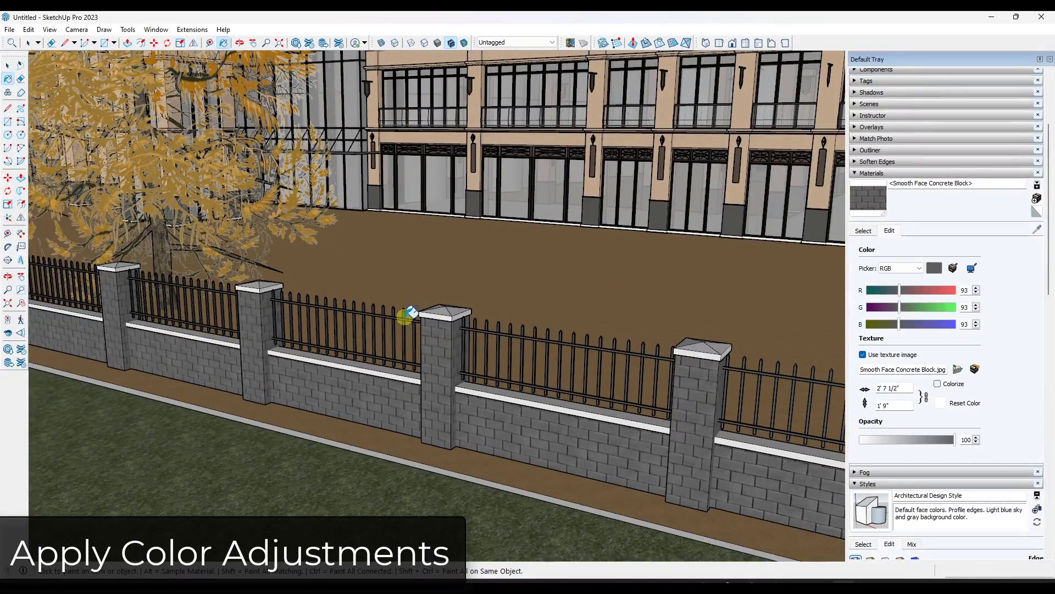
key(o)
drag(416, 309, 440, 313)
key(b)
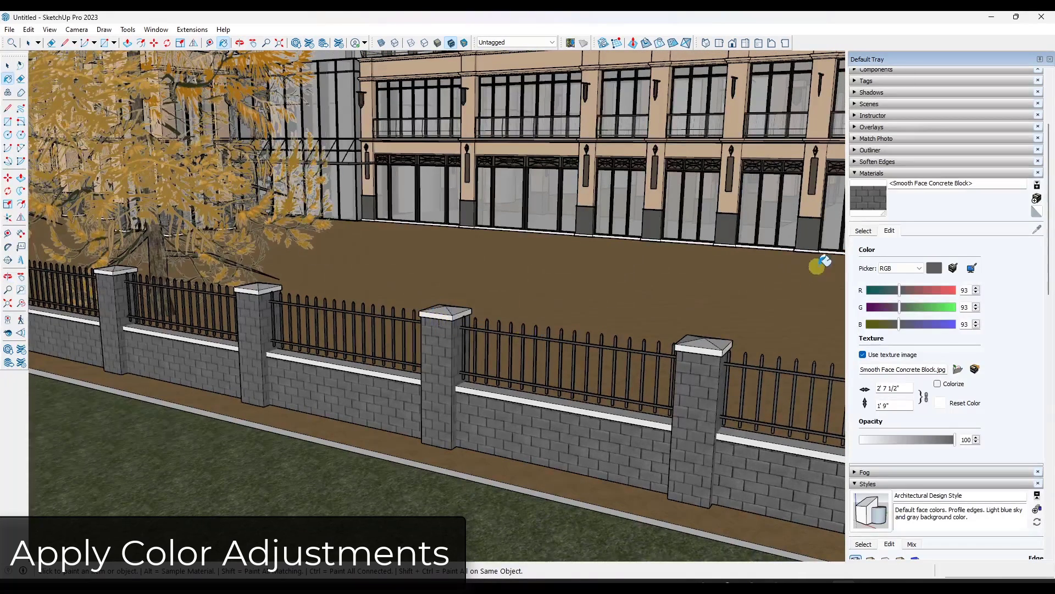
click(863, 231)
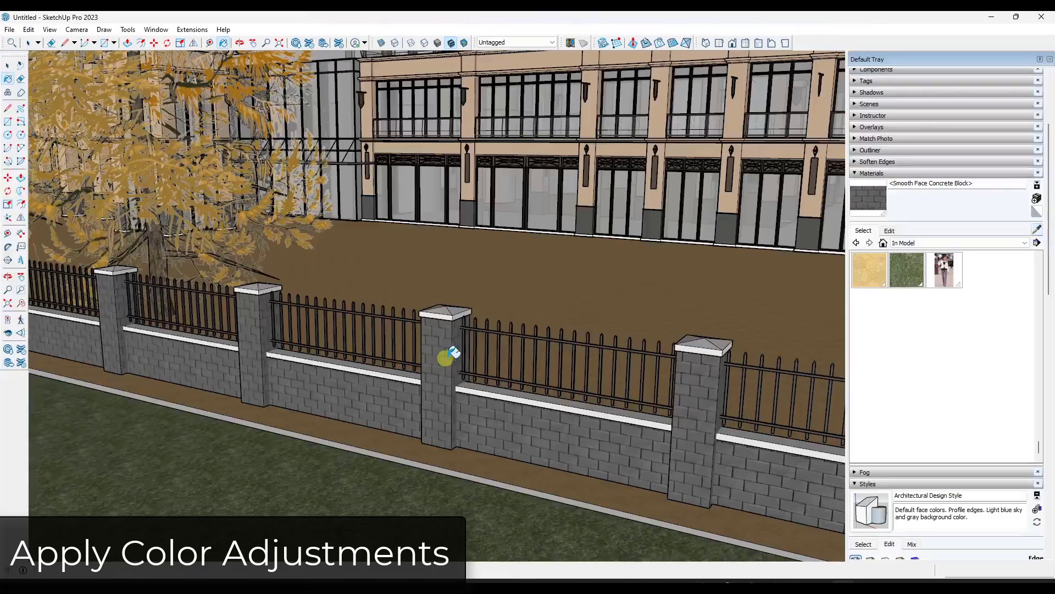
scroll(478, 344, up, 5)
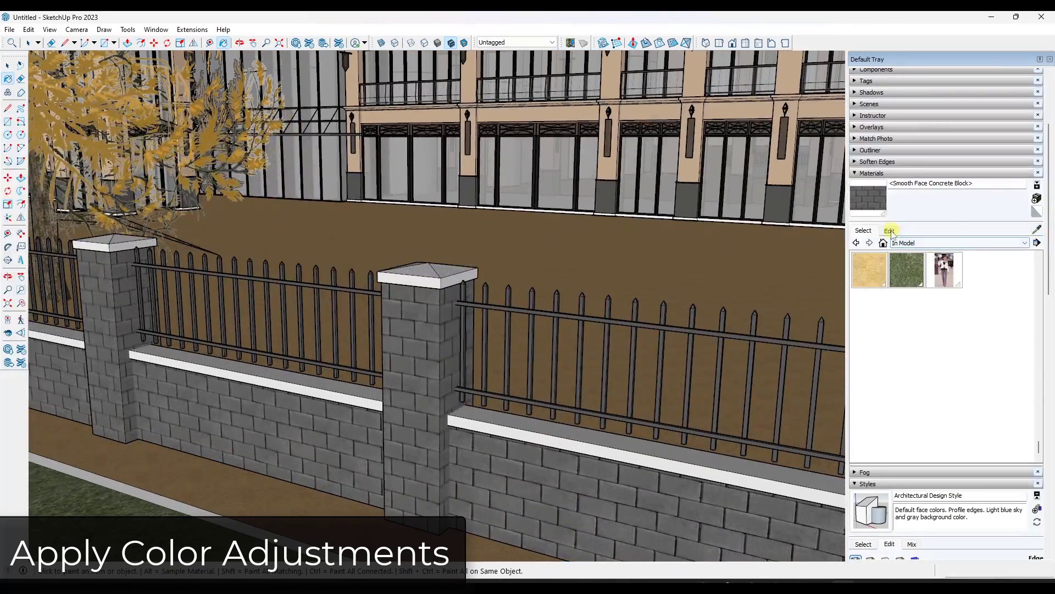
click(890, 231)
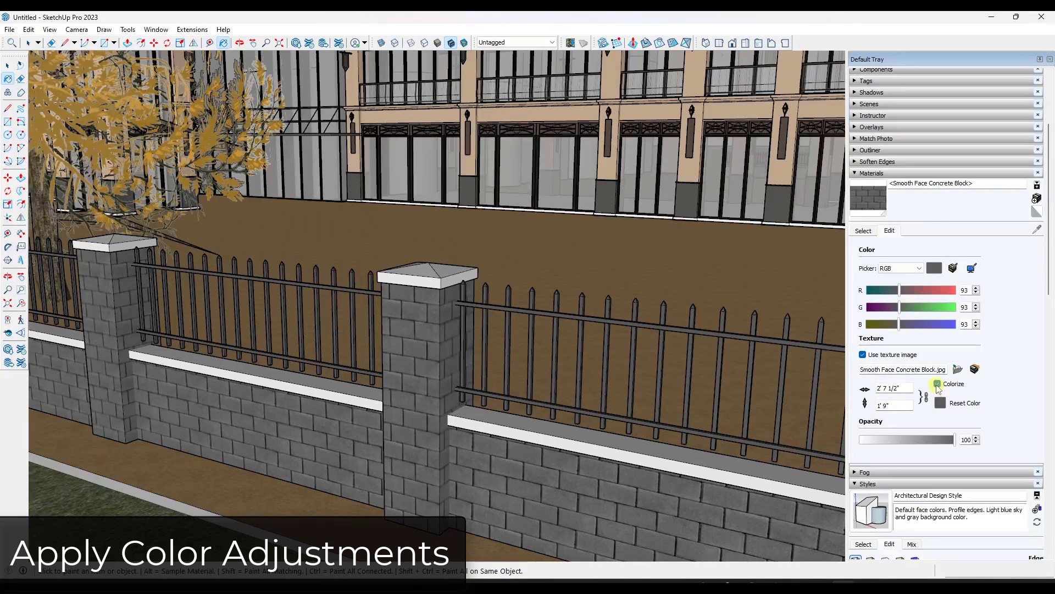
- Switch the concrete block material's color picker to Color Wheel and try a purple and then a blue tint
click(900, 268)
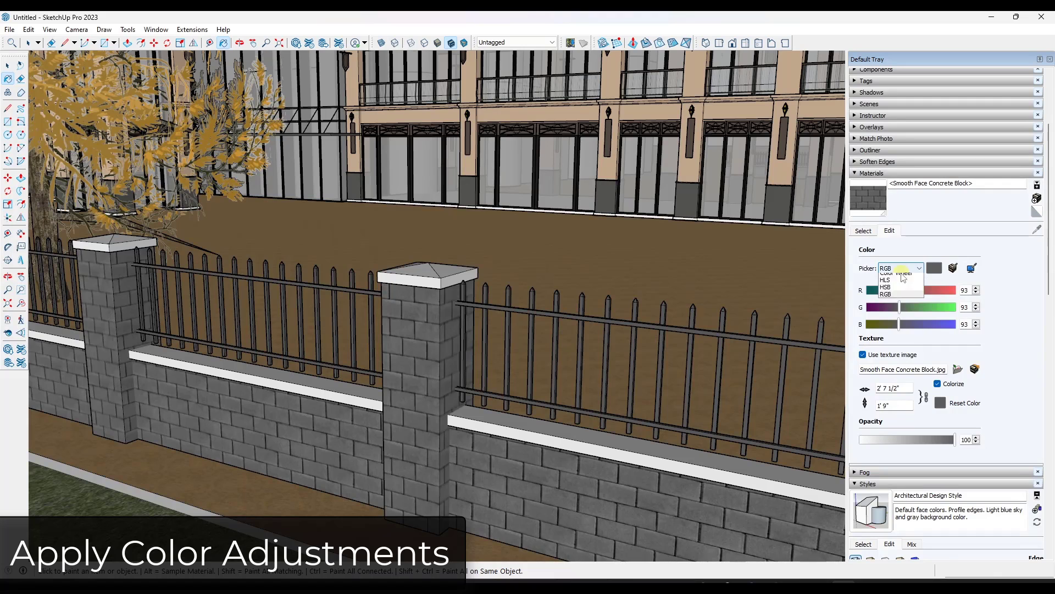
click(896, 276)
click(885, 303)
click(876, 313)
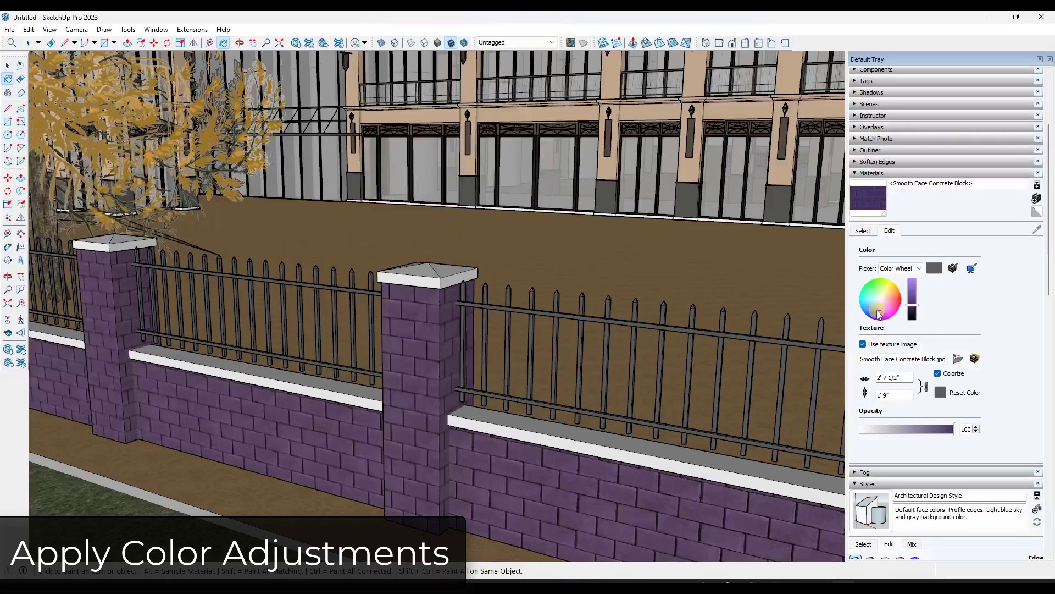
drag(876, 311, 876, 305)
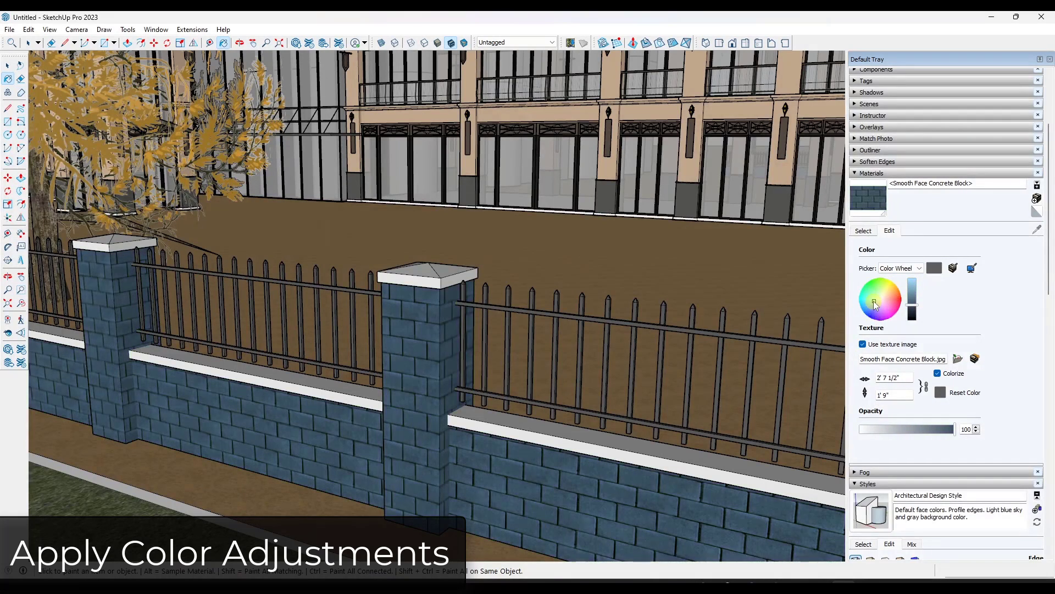
- Try a reddish-brown tint on the fence's concrete block material and reset it to the original texture color
middle_drag(405, 335, 929, 315)
click(890, 296)
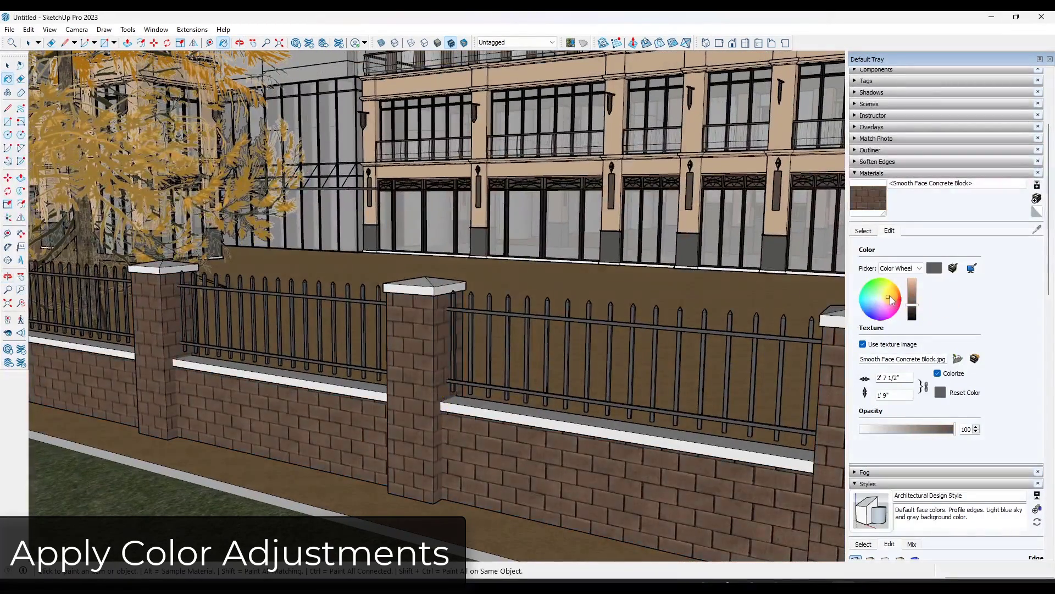
mouse_move(447, 365)
middle_down()
mouse_move(373, 357)
mouse_move(434, 349)
mouse_move(502, 391)
middle_up()
scroll(468, 387, up, 2)
scroll(468, 386, up, 1)
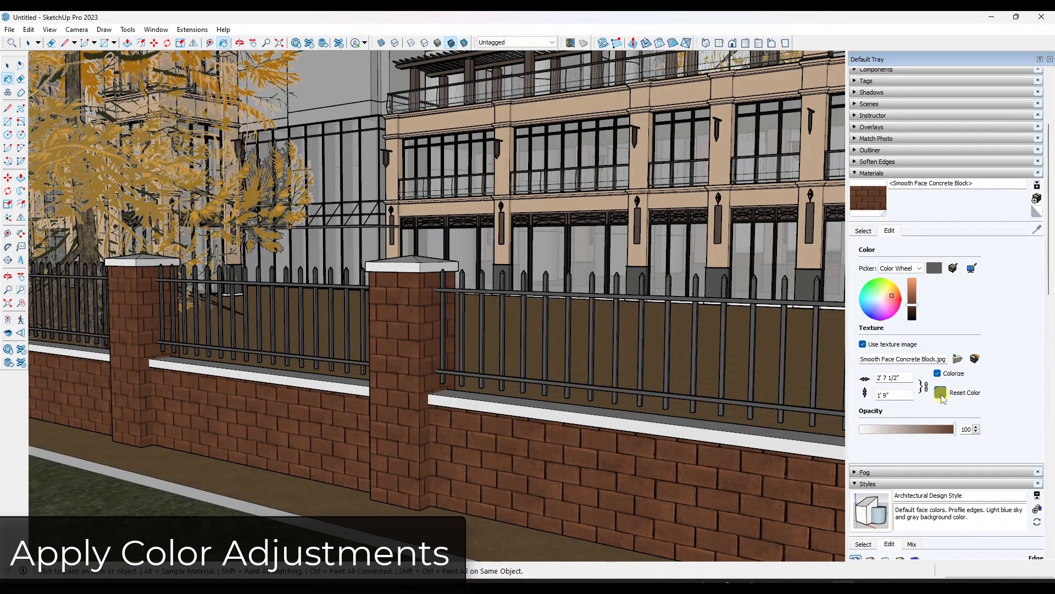
click(941, 393)
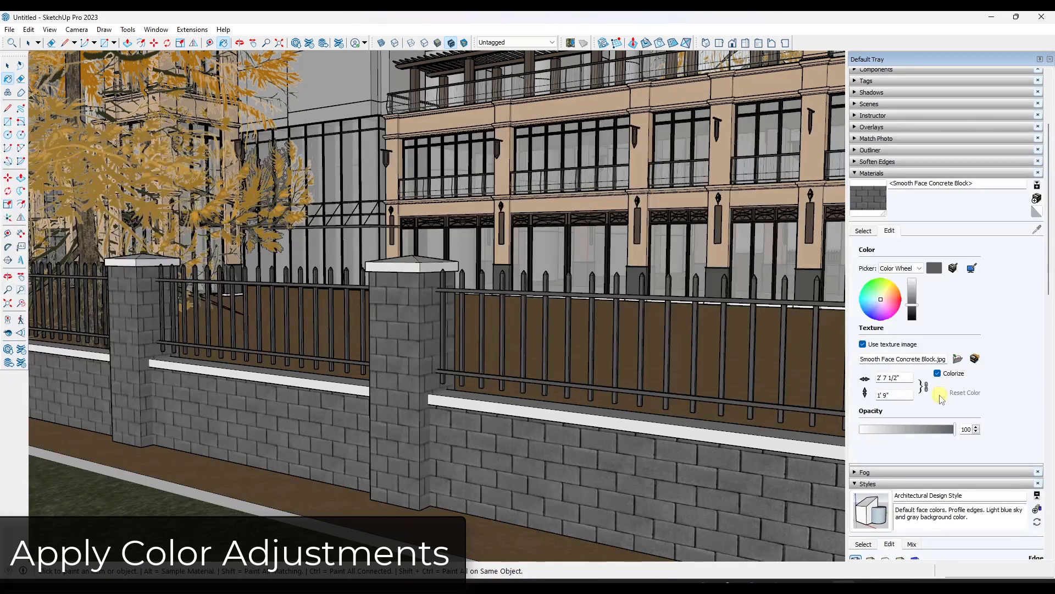
- Tint the concrete block material brown and bake the tint into its texture with the Apply Colour Adjustments command of Material Tools
drag(885, 301, 891, 299)
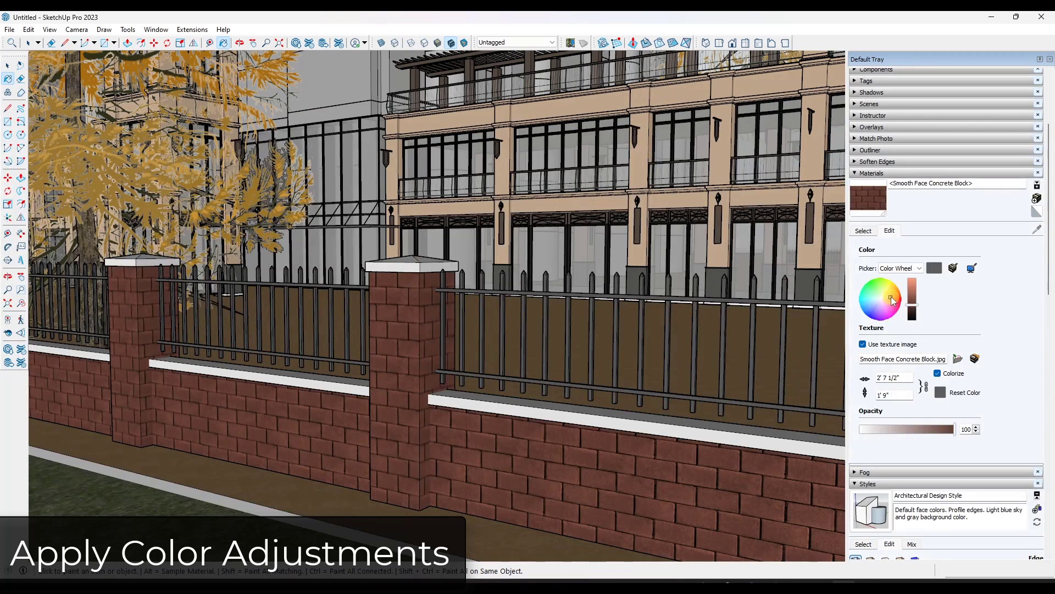
click(890, 295)
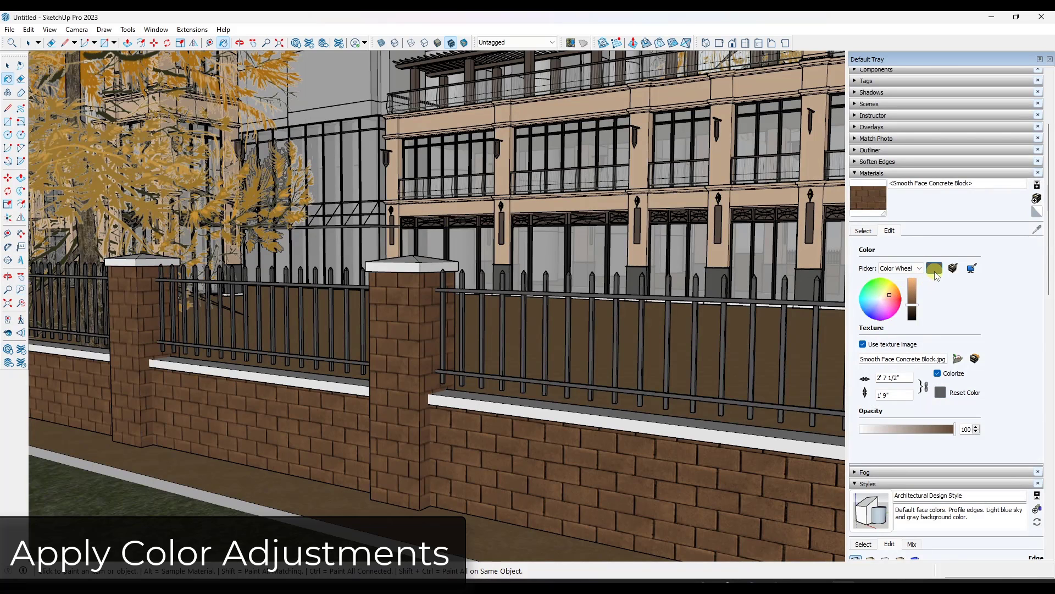
click(193, 30)
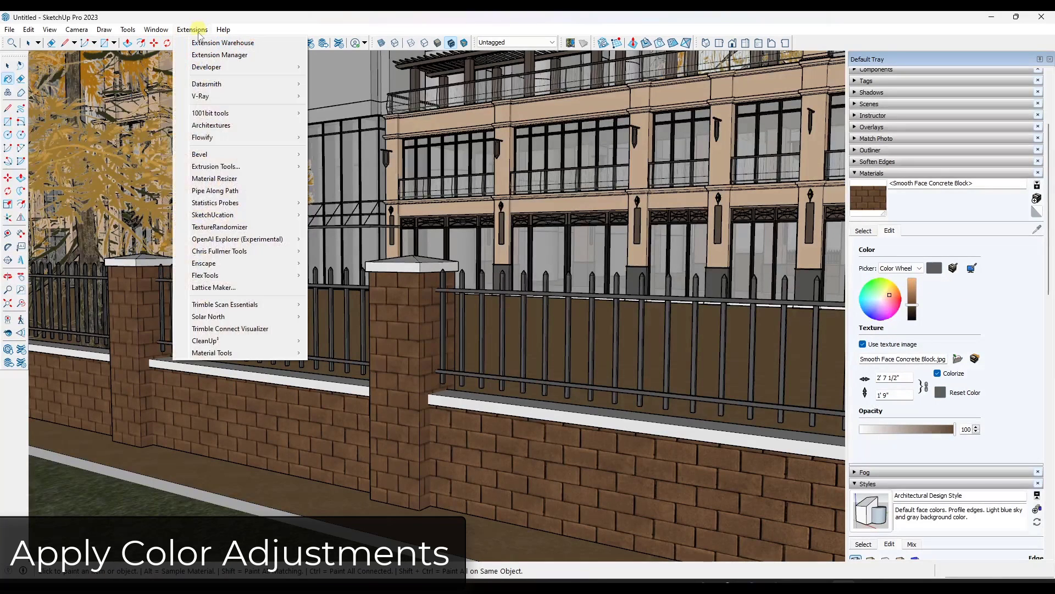
mouse_move(245, 352)
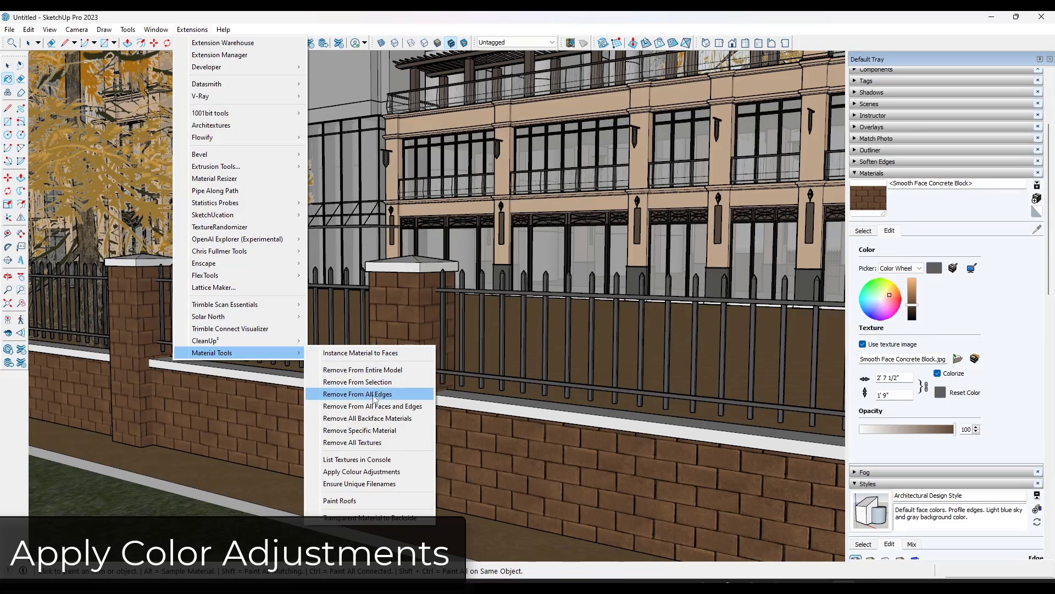
click(363, 472)
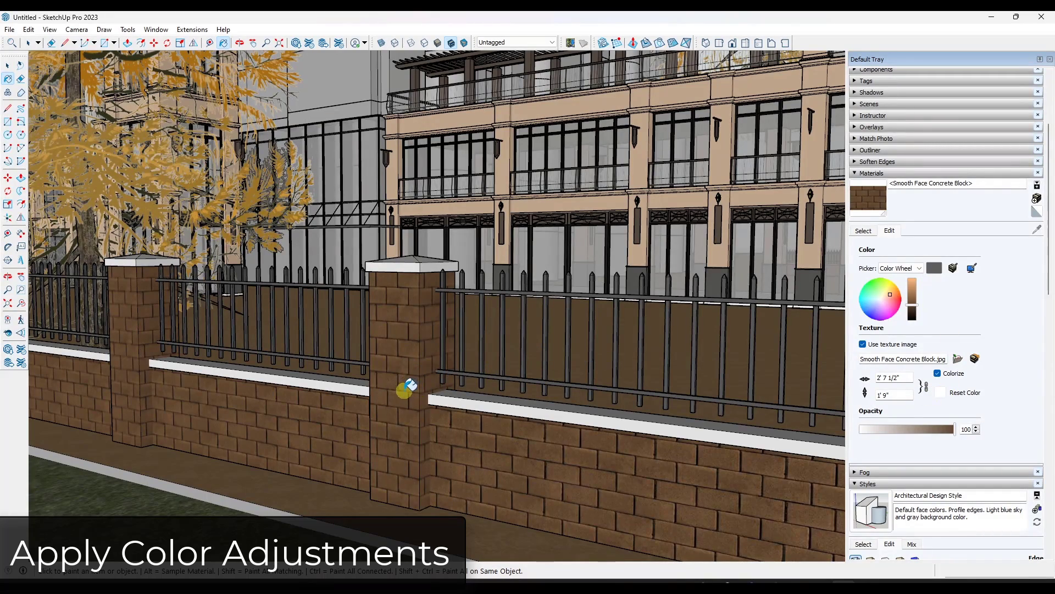
- Test the baked block texture by tinting it green and resetting its color, repeating the check once more
mouse_move(407, 387)
middle_down()
mouse_move(400, 370)
mouse_move(353, 370)
mouse_move(418, 374)
middle_up()
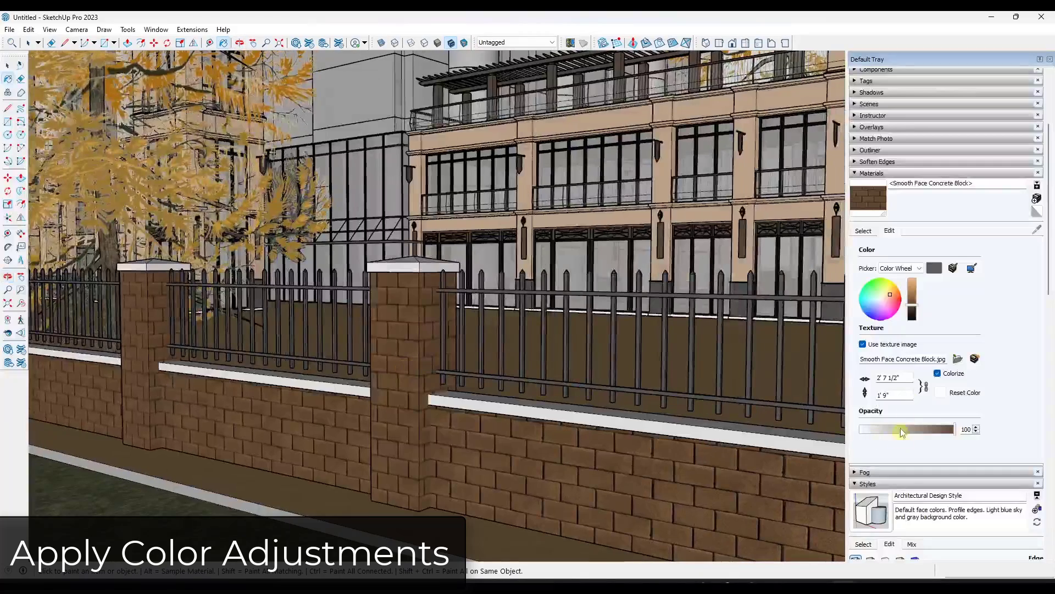
click(942, 393)
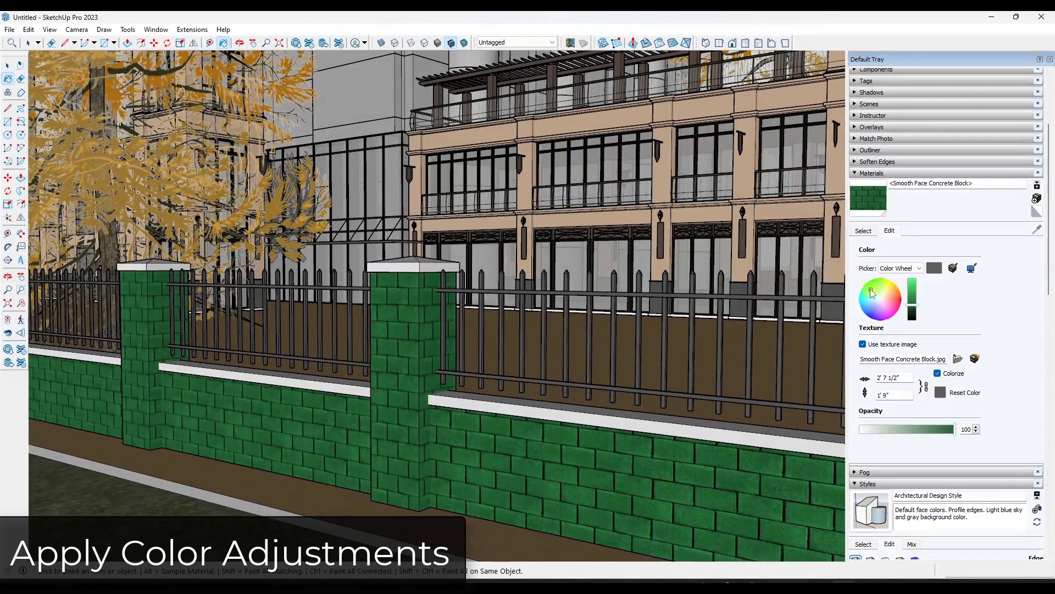
click(941, 393)
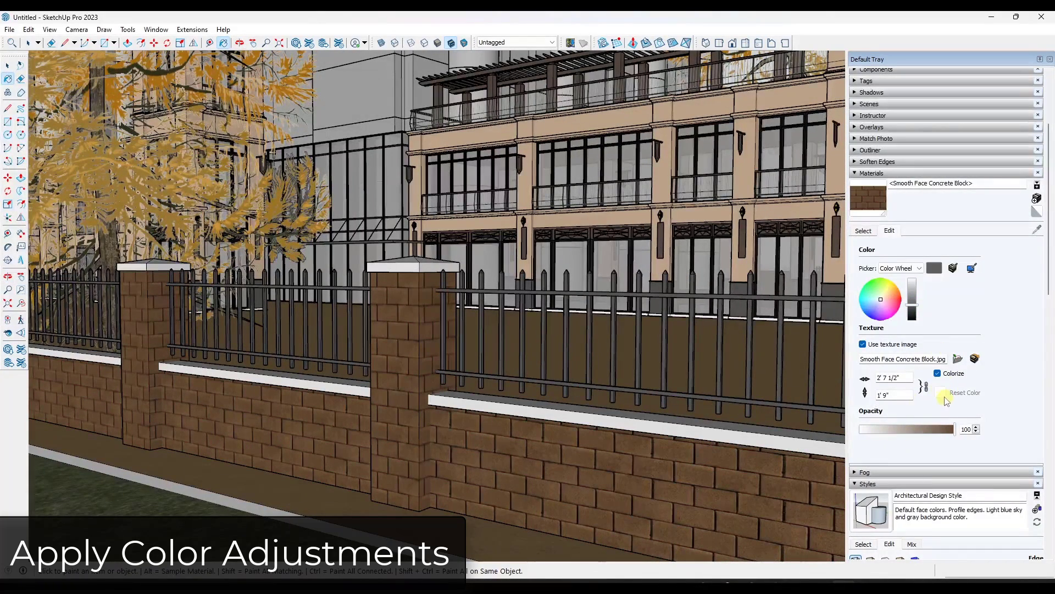
click(872, 290)
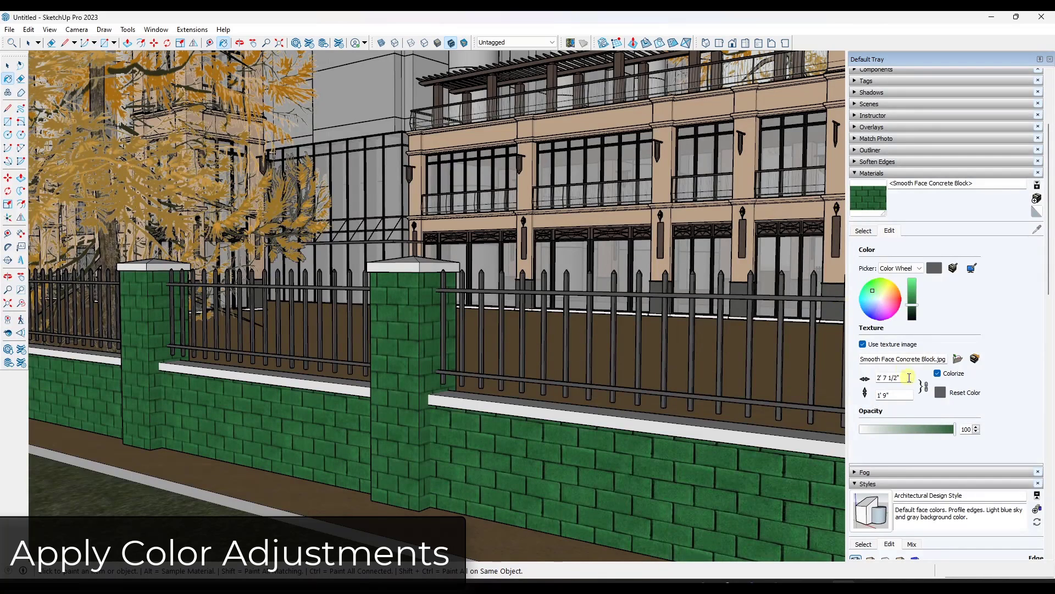
click(940, 394)
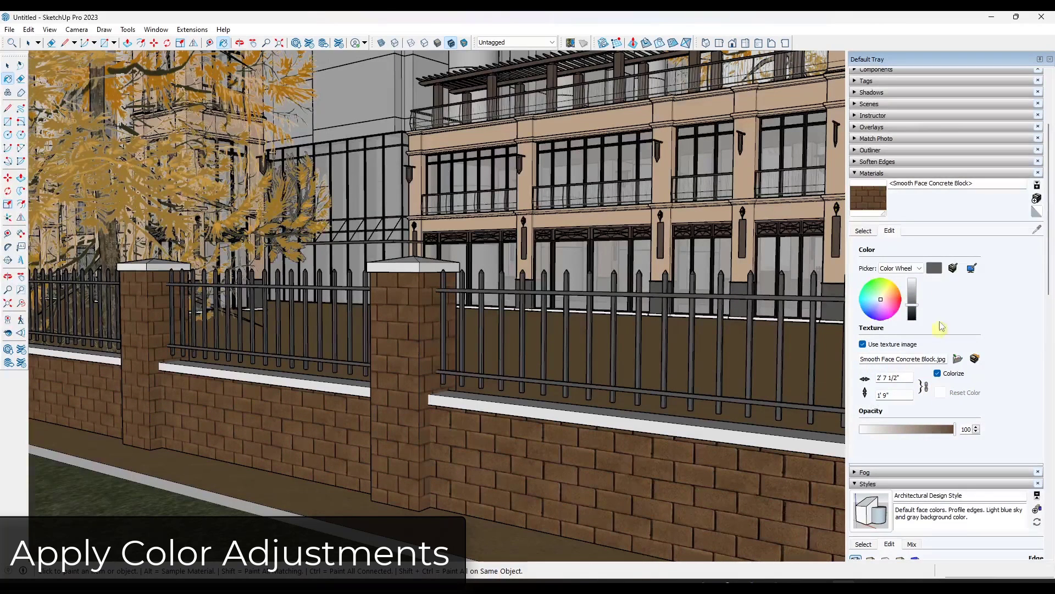
- Tint the fence's concrete block texture green once more and reset it to its texture color
click(873, 296)
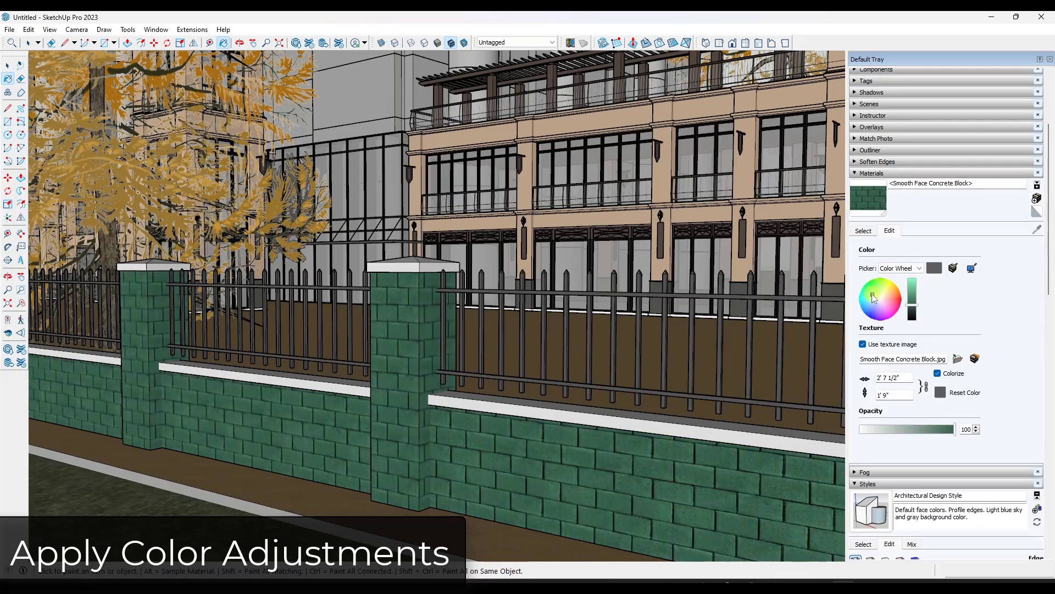
click(939, 393)
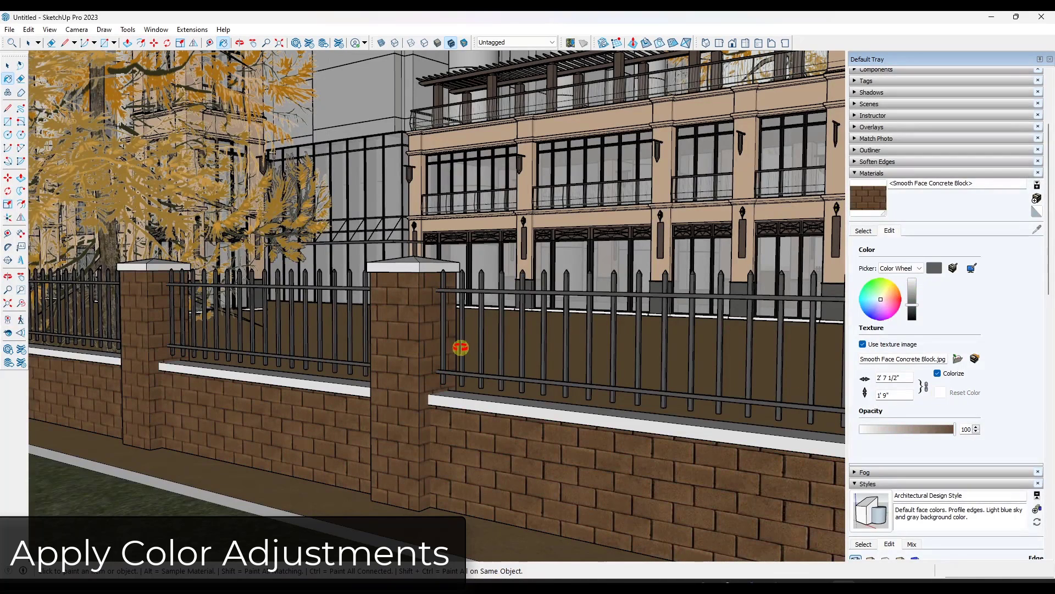
mouse_move(459, 346)
middle_down()
mouse_move(360, 364)
mouse_move(471, 365)
middle_up()
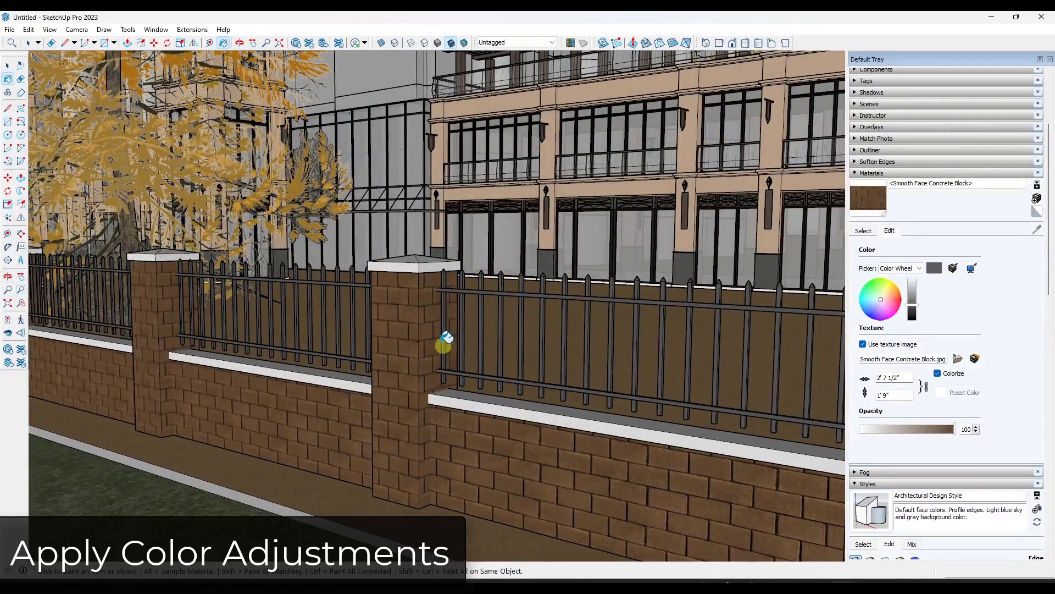
click(183, 30)
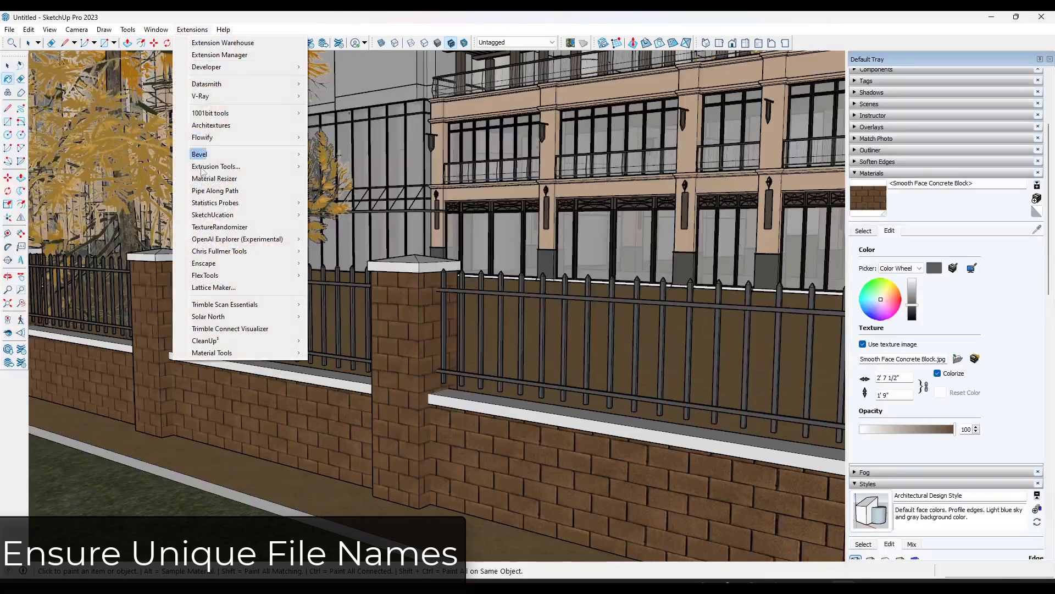
mouse_move(250, 355)
mouse_move(378, 324)
middle_down()
mouse_move(337, 325)
mouse_move(454, 327)
mouse_move(429, 333)
middle_up()
mouse_move(365, 348)
middle_down()
mouse_move(448, 321)
mouse_move(380, 346)
mouse_move(452, 302)
mouse_move(464, 314)
middle_up()
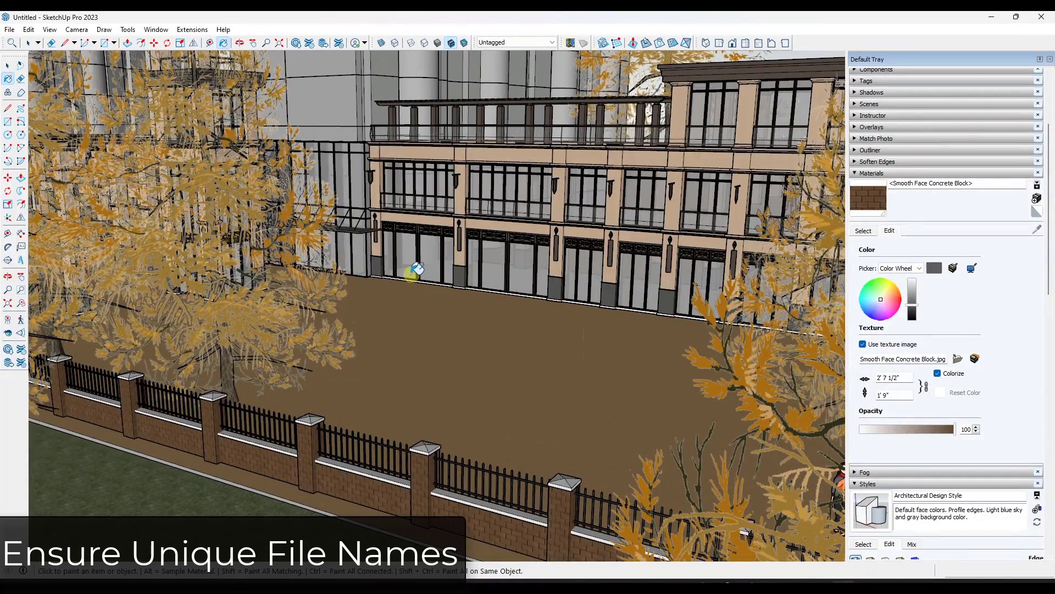
- Choose Roofing Tile Spanish from the Roofing collection and try to apply it with the Paint Roofs command of Material Tools
middle_drag(403, 270, 647, 181)
scroll(648, 182, up, 5)
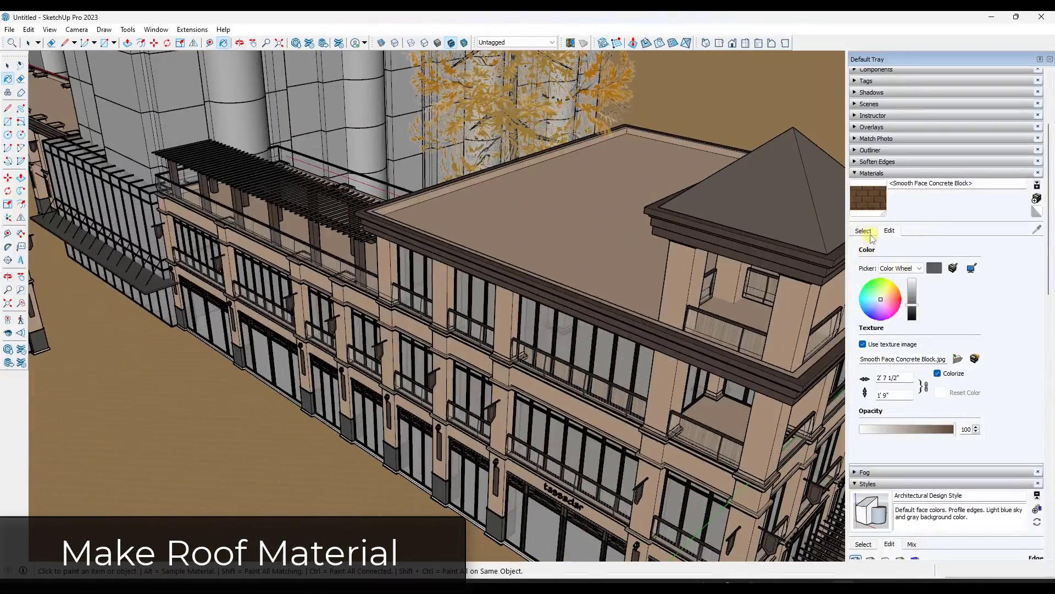
click(864, 231)
click(910, 244)
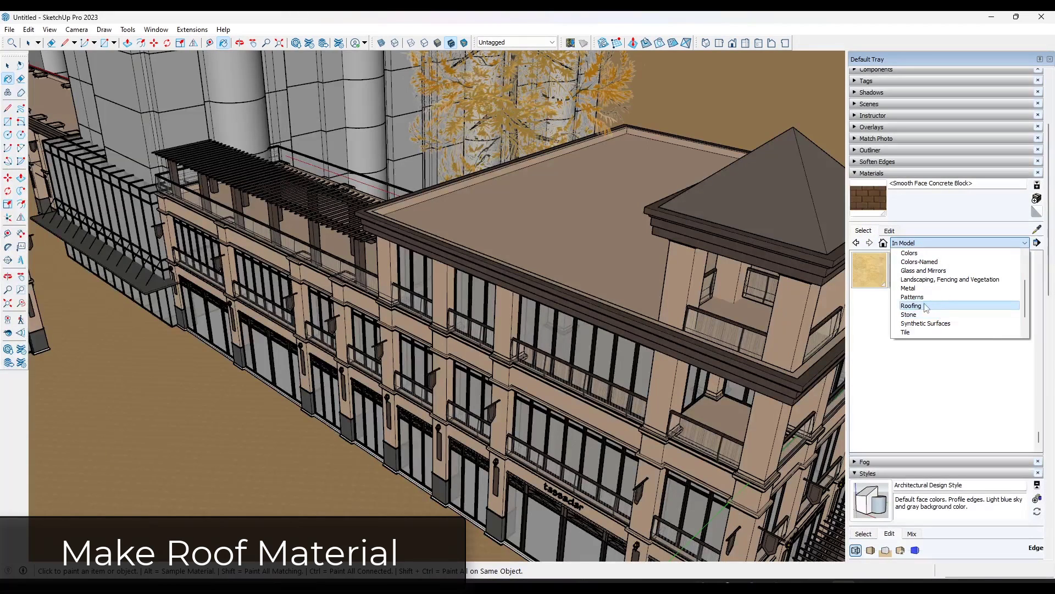
click(925, 306)
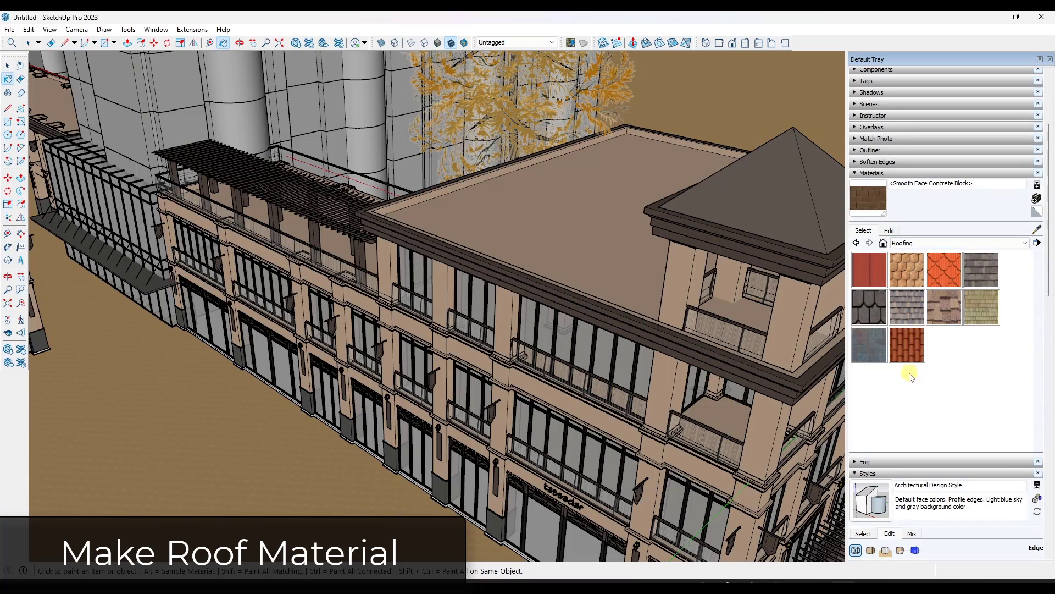
click(906, 345)
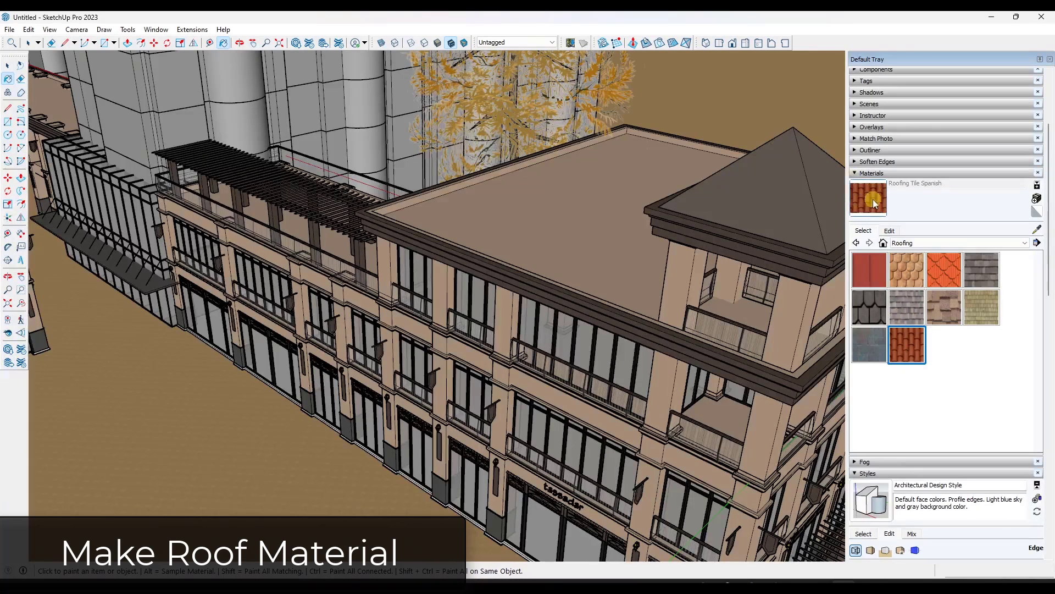
click(195, 30)
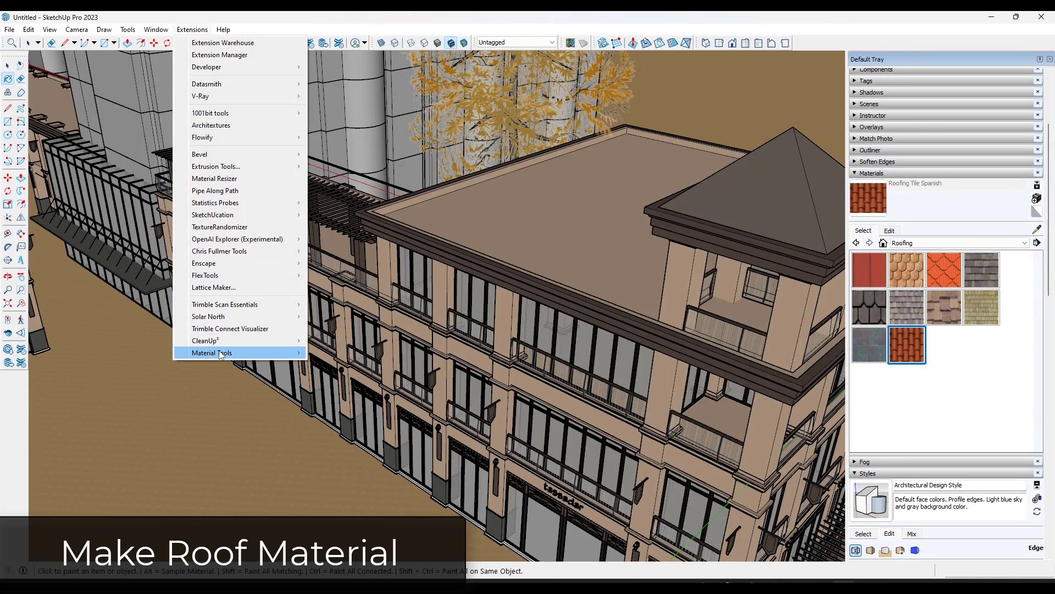
mouse_move(220, 352)
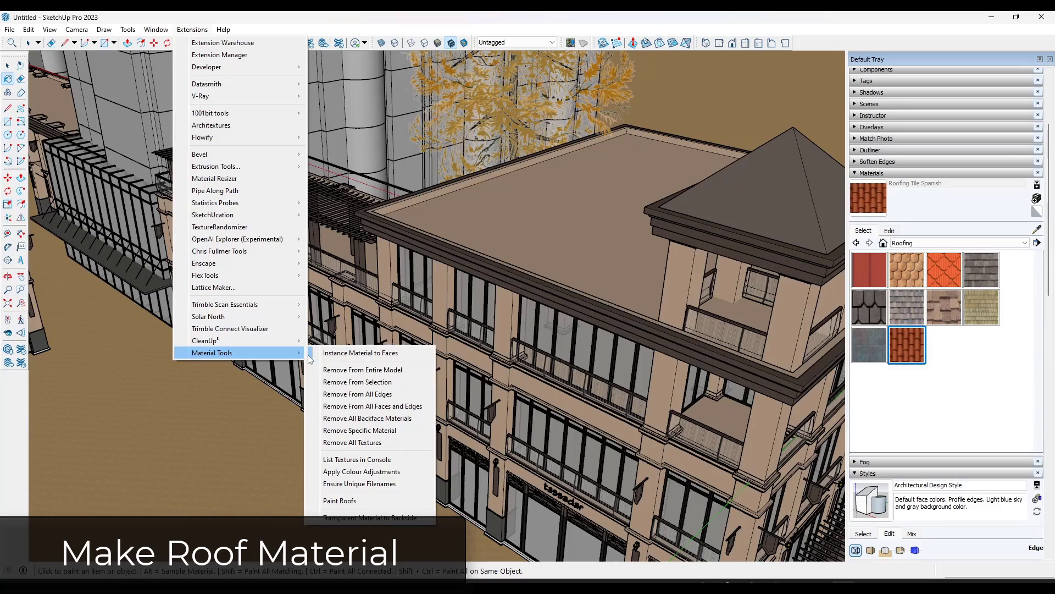
click(360, 499)
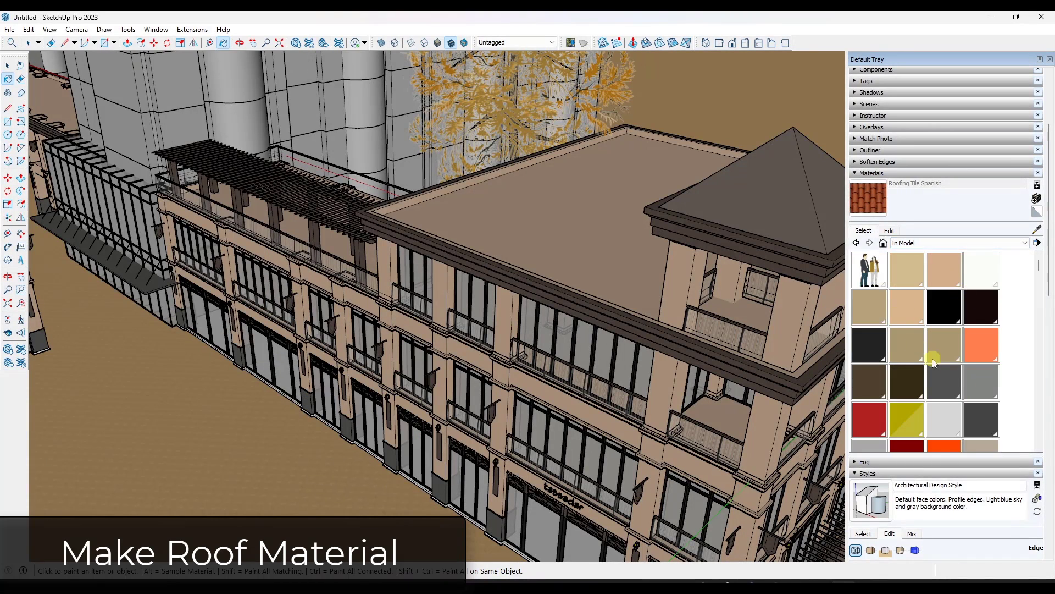
- Choose the in-model material jean blue1 and apply it with the Paint Roofs command of Material Tools
click(941, 357)
scroll(942, 360, down, 5)
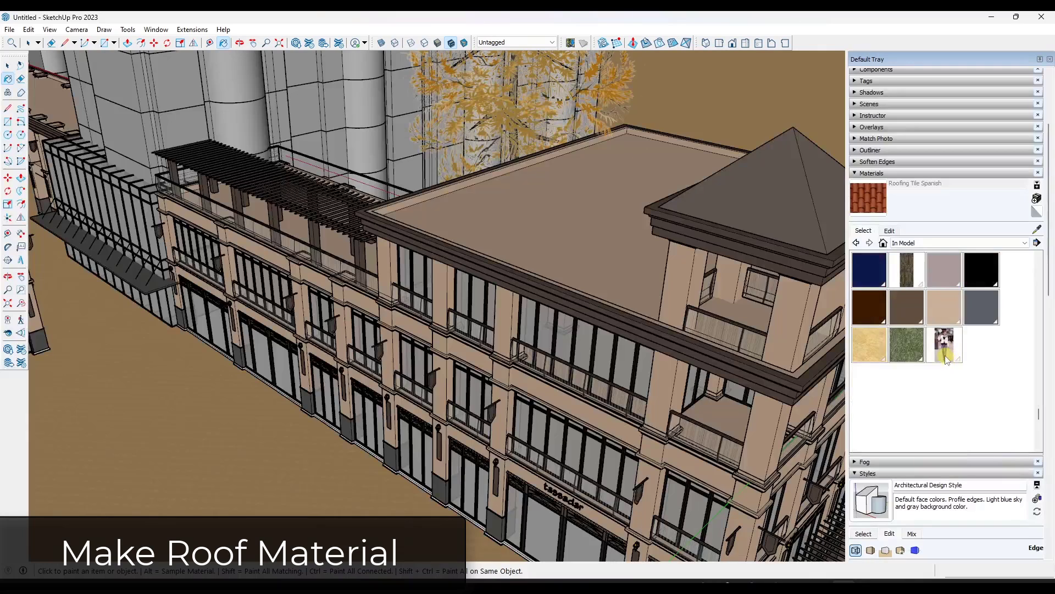
scroll(943, 358, up, 1)
click(871, 311)
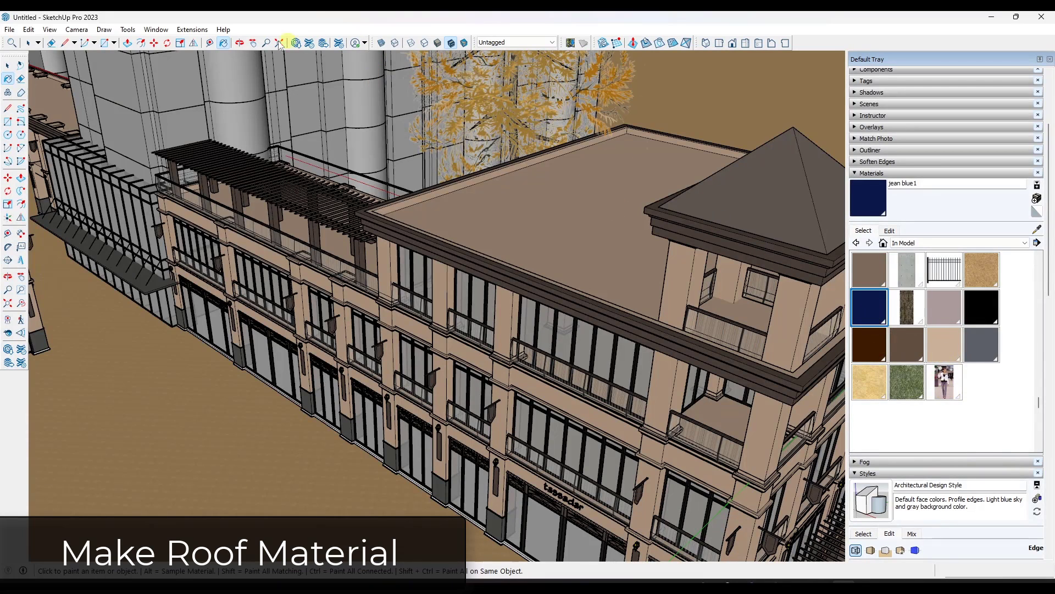
click(193, 30)
mouse_move(236, 353)
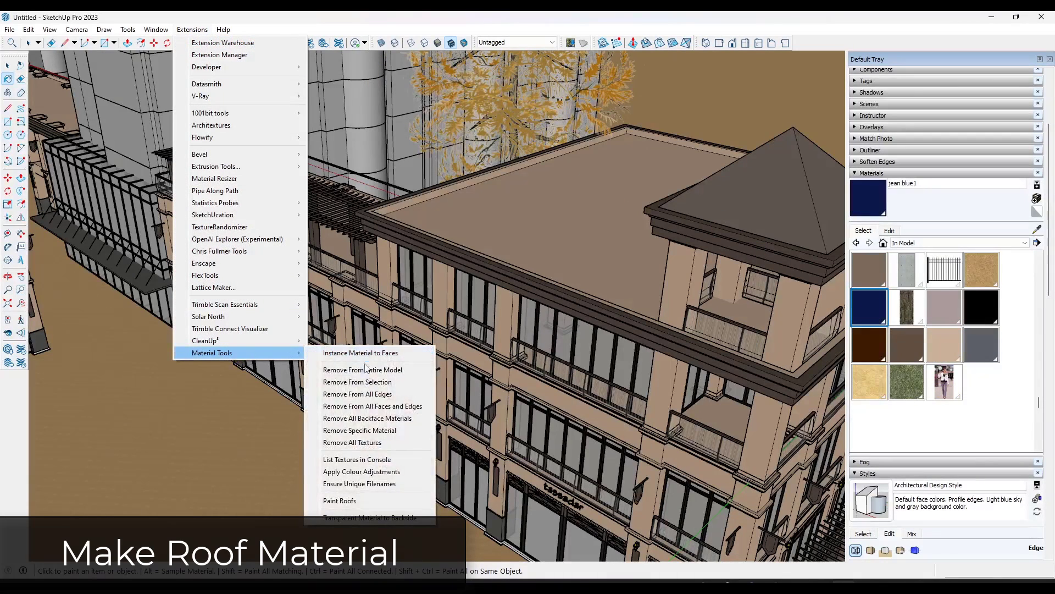
click(367, 501)
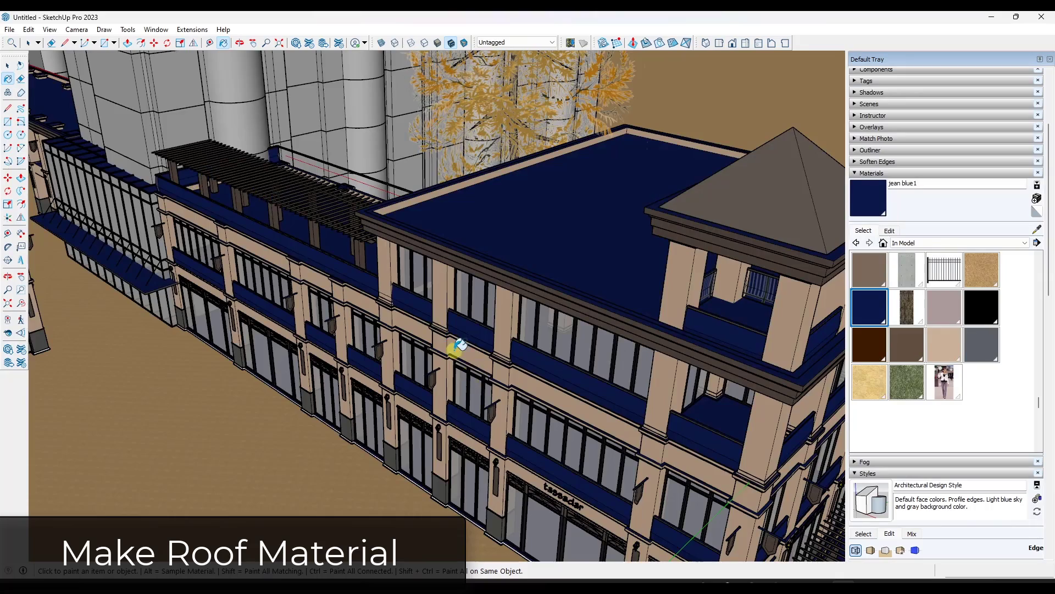
- Inspect the painted faces of the buildings across the whole site and undo the roof painting
mouse_move(461, 345)
middle_down()
mouse_move(431, 321)
mouse_move(602, 334)
mouse_move(510, 324)
middle_up()
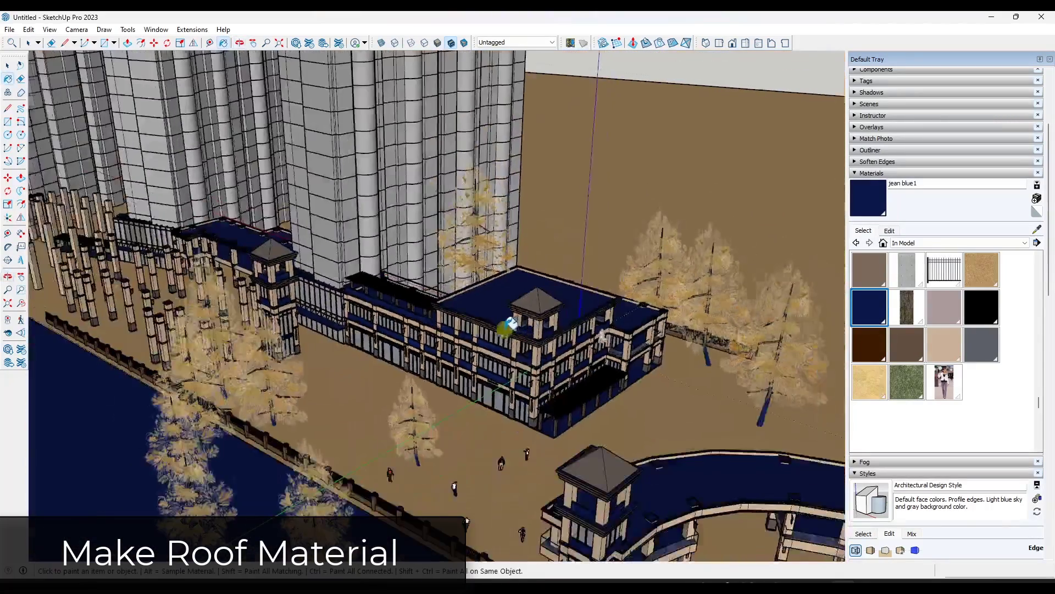
scroll(510, 324, down, 6)
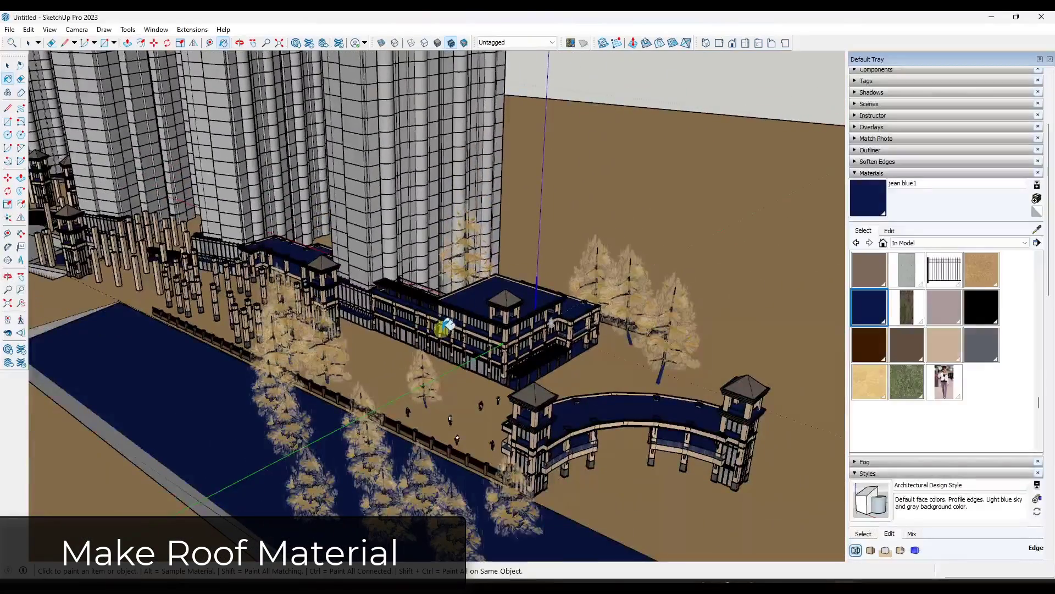
middle_drag(446, 328, 384, 226)
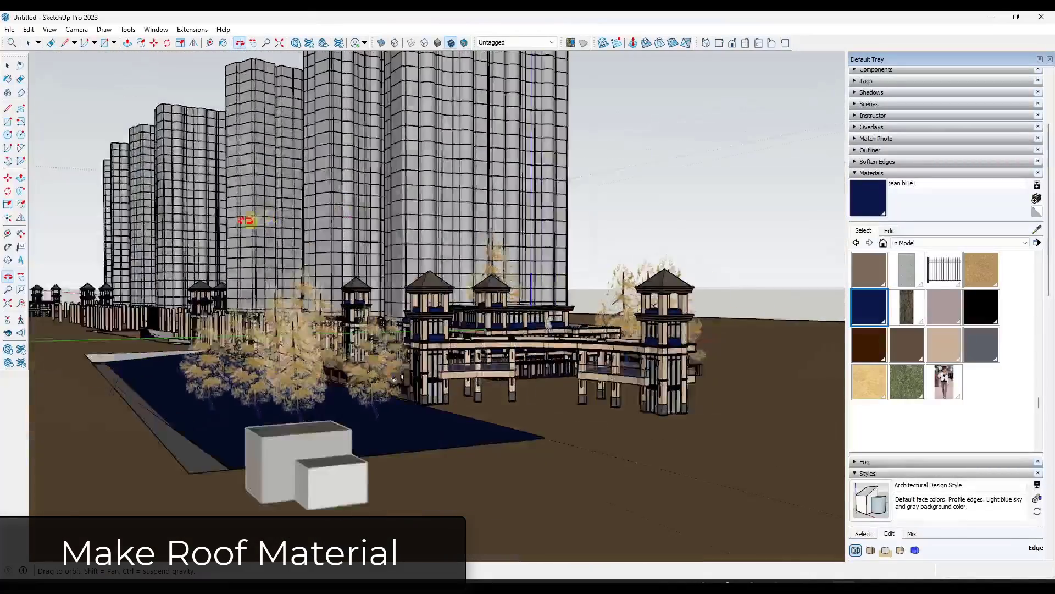
middle_drag(247, 220, 454, 328)
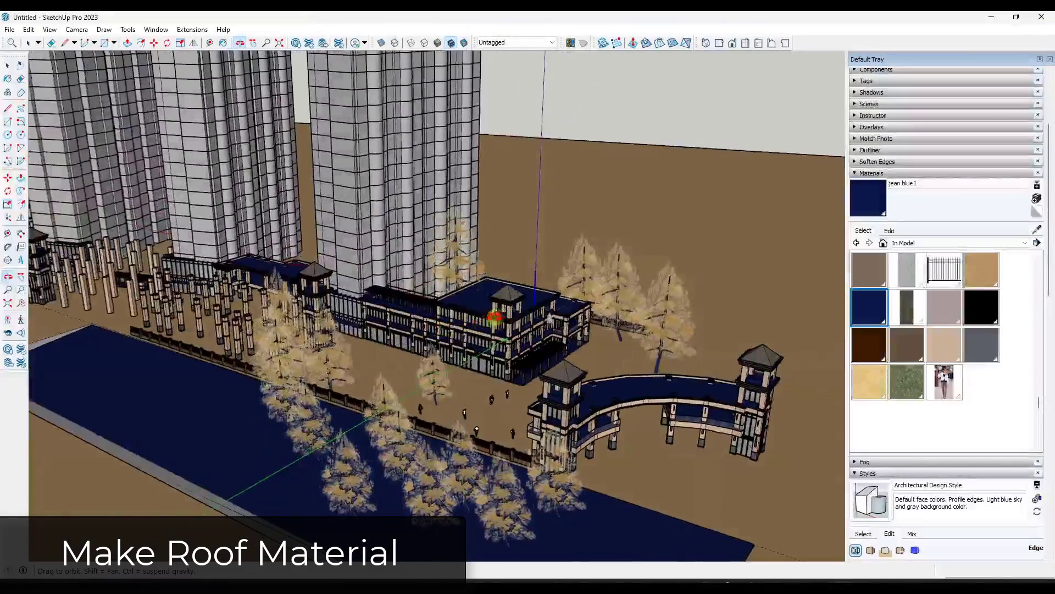
key(b)
scroll(511, 319, up, 6)
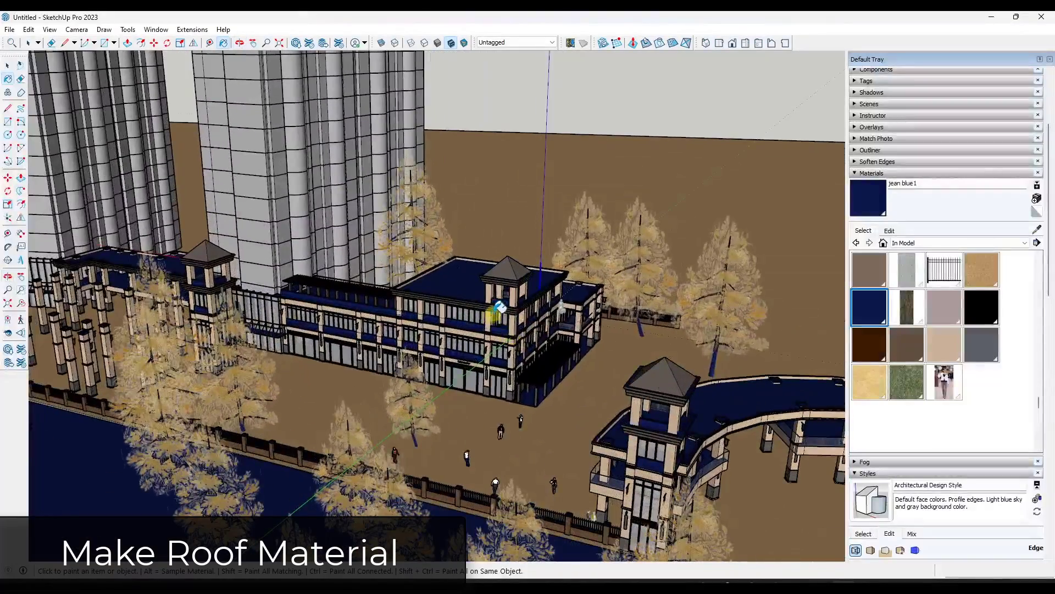
key(ctrl+z)
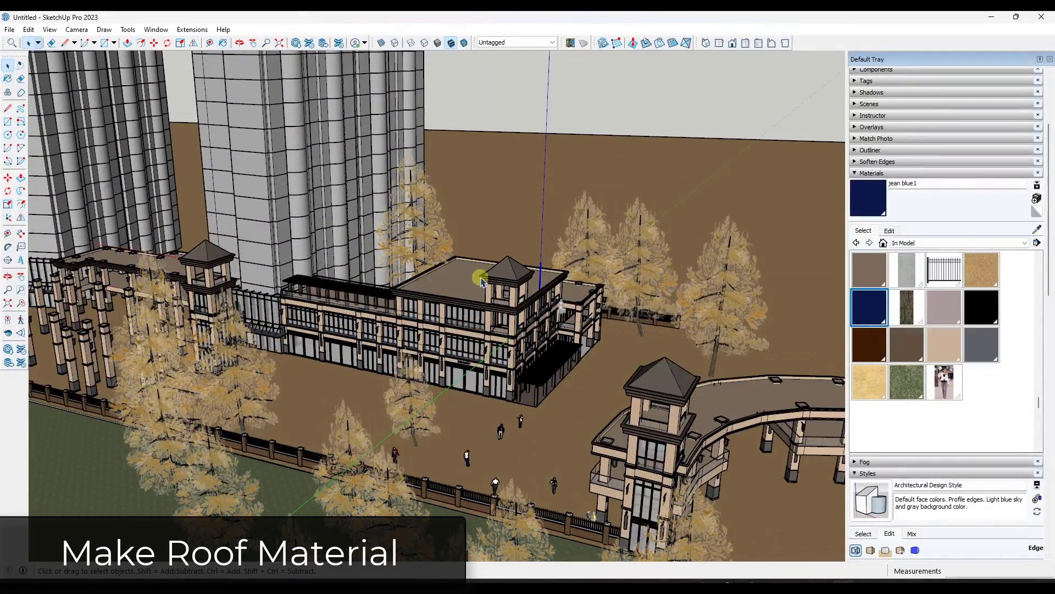
scroll(481, 282, up, 5)
mouse_move(478, 292)
middle_down()
mouse_move(490, 292)
mouse_move(447, 281)
mouse_move(480, 299)
mouse_move(493, 292)
middle_up()
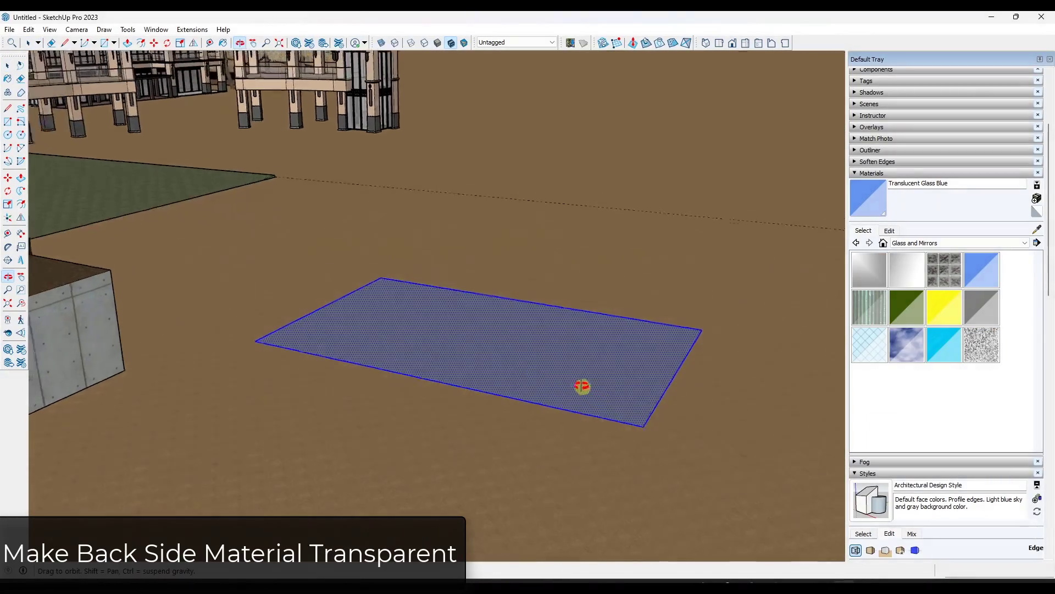
- Select only the face of the translucent blue rectangle and examine its front and back materials in Entity Info
middle_drag(582, 386, 529, 444)
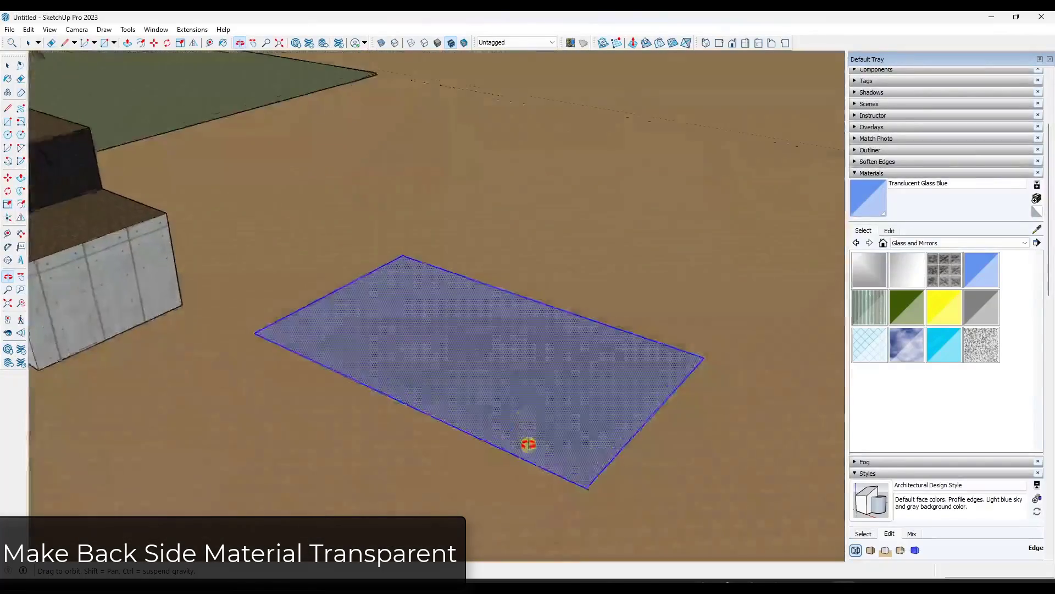
key(space)
click(928, 148)
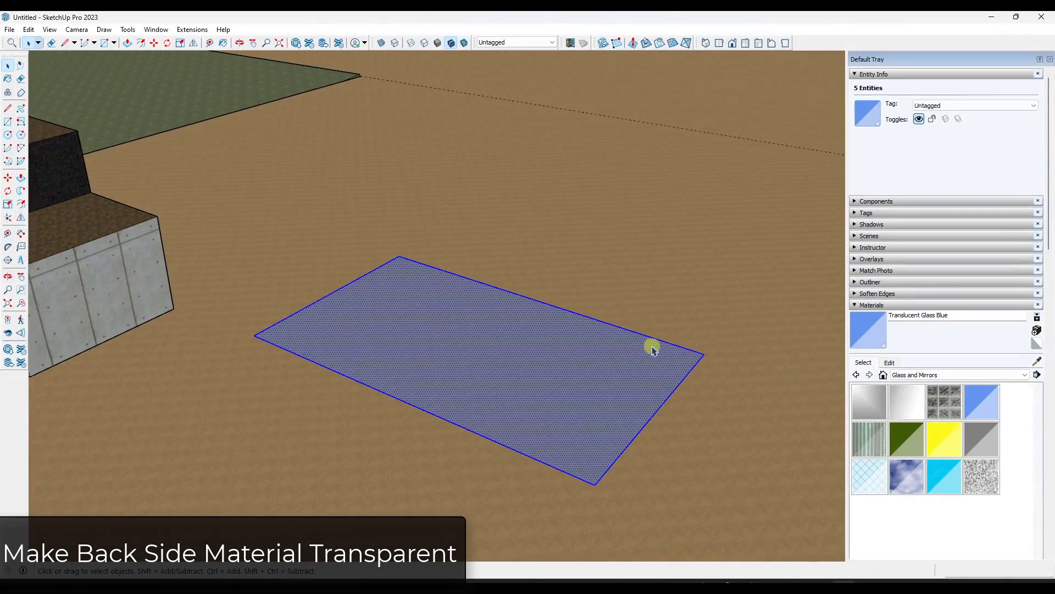
click(646, 351)
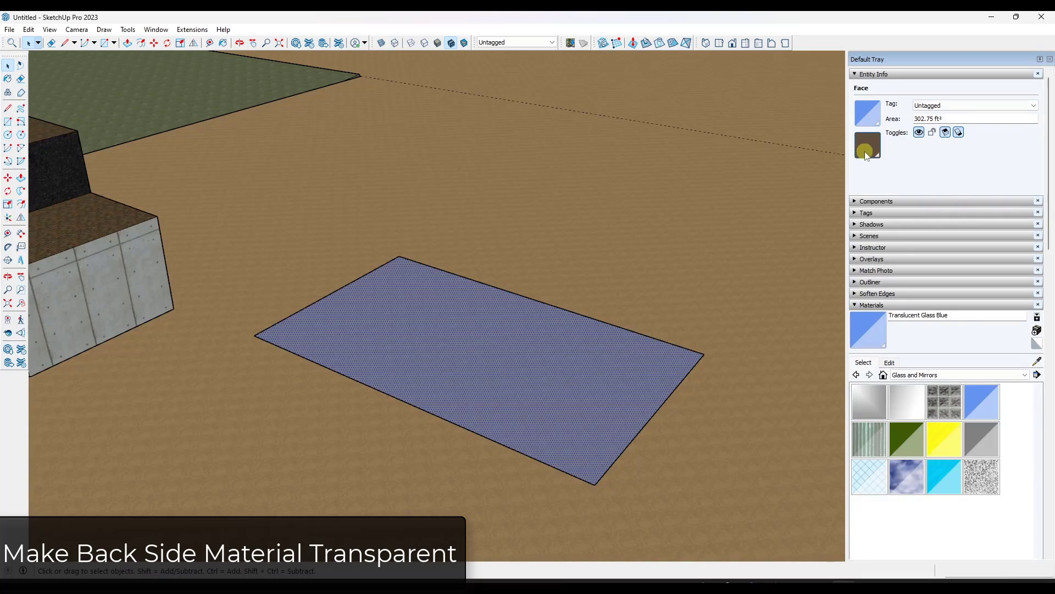
scroll(568, 388, up, 3)
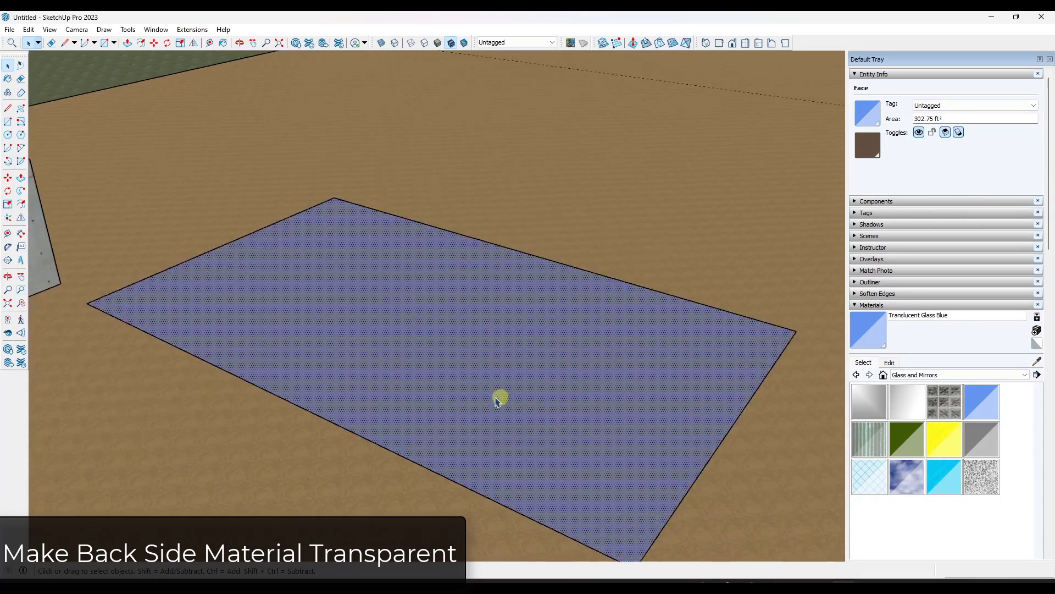
scroll(311, 350, down, 4)
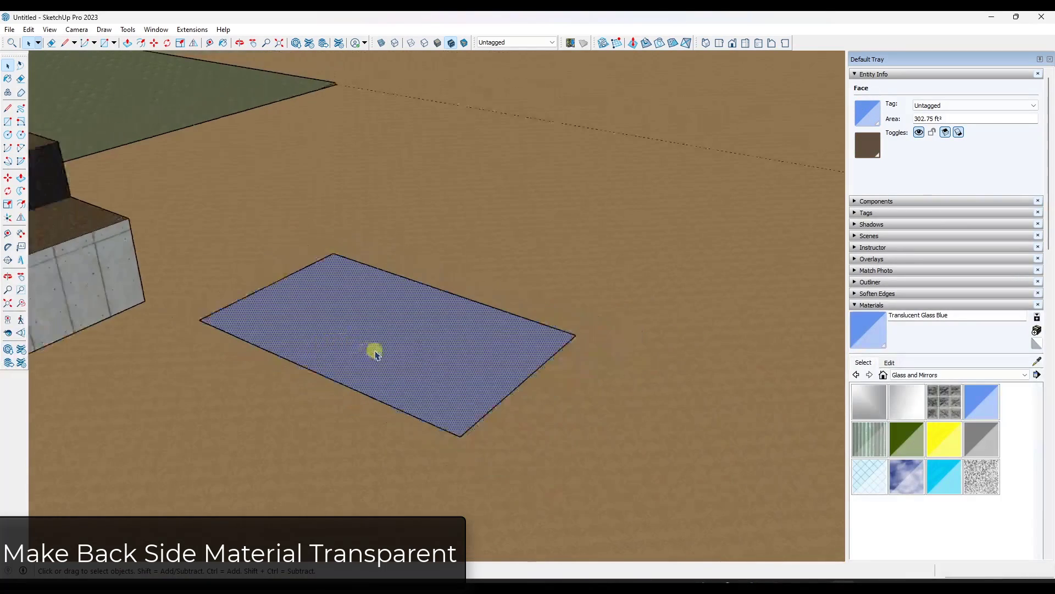
middle_drag(399, 416, 540, 419)
scroll(496, 379, down, 3)
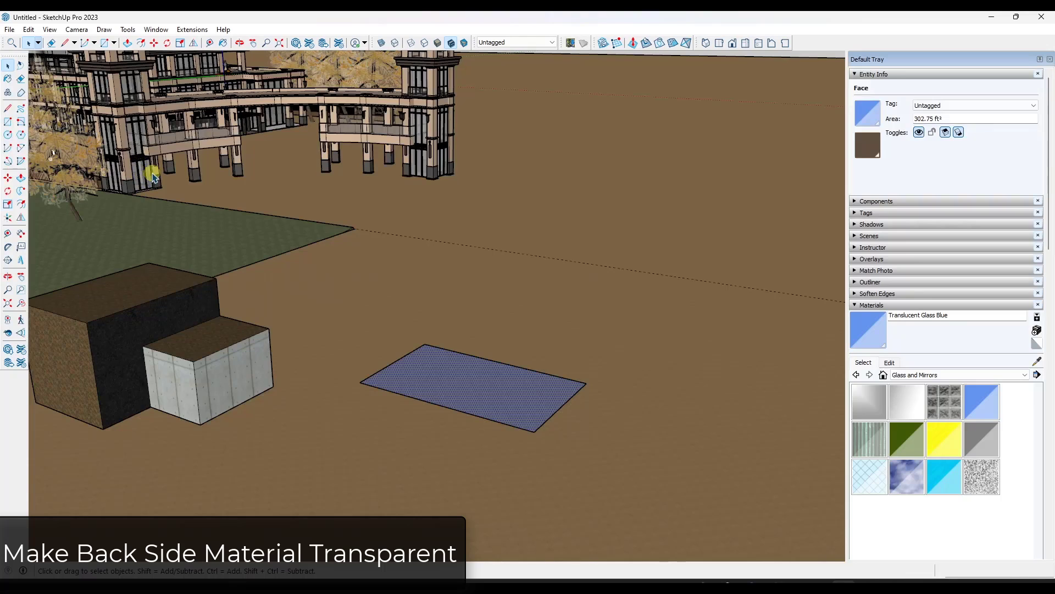
- Apply Transparent Material to Backside from Material Tools to the translucent blue face and check its front and back materials
scroll(541, 404, up, 2)
click(192, 29)
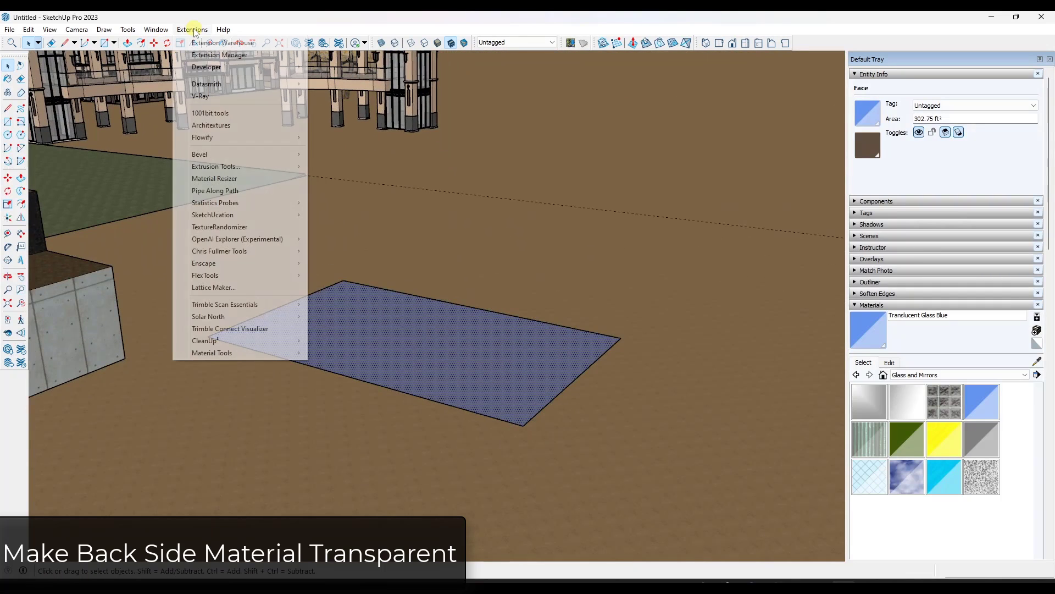
mouse_move(229, 353)
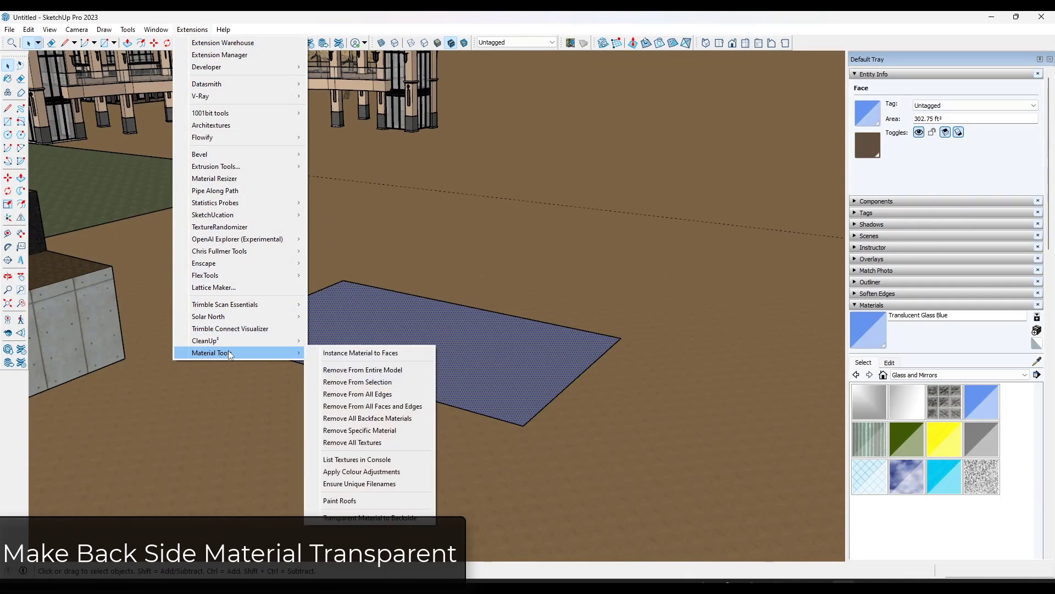
click(374, 519)
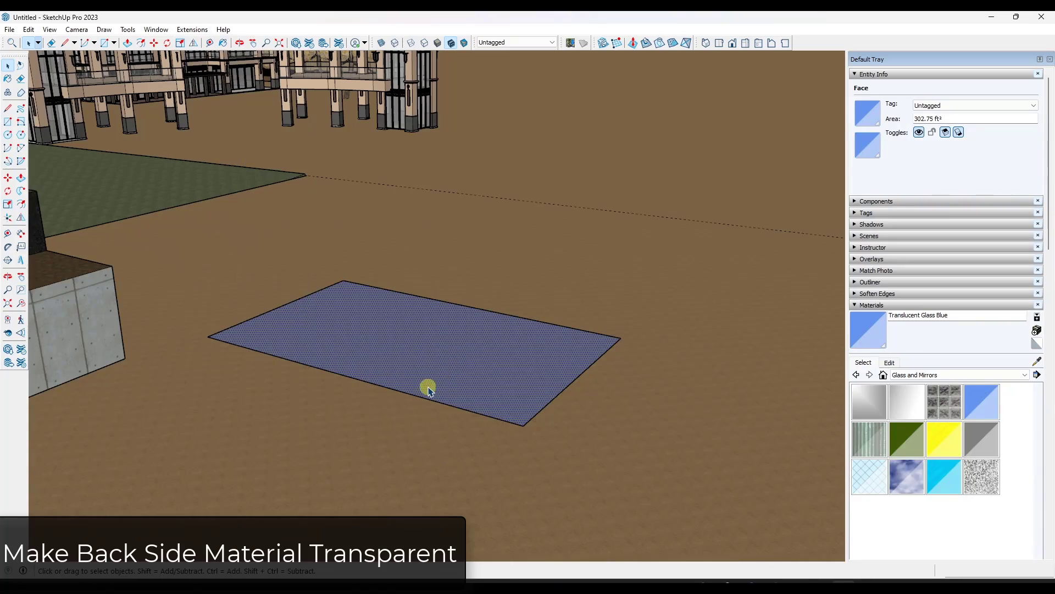
middle_drag(429, 389, 408, 355)
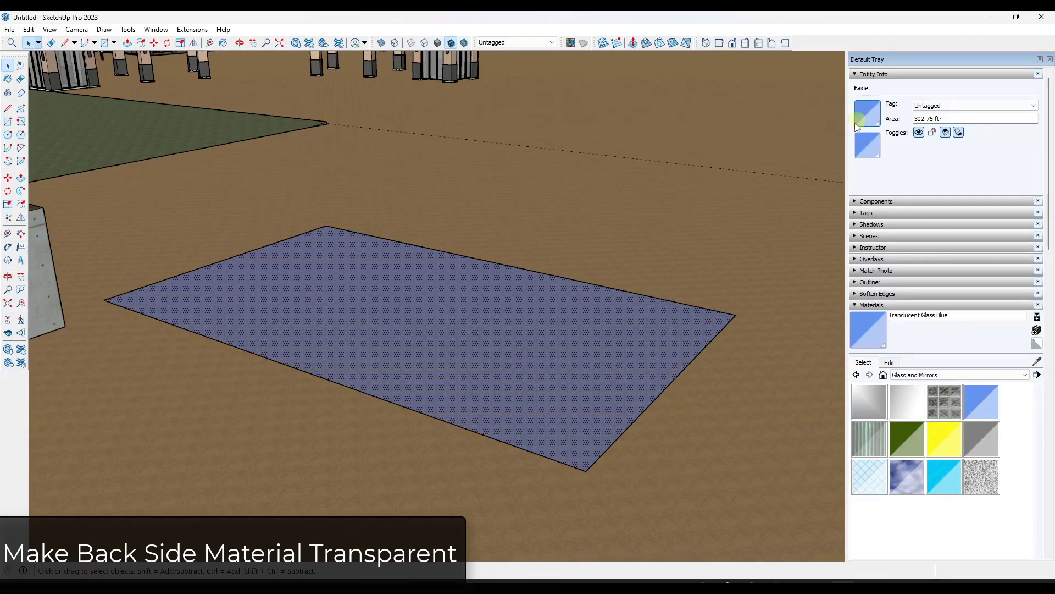
middle_drag(531, 380, 474, 337)
scroll(453, 302, up, 2)
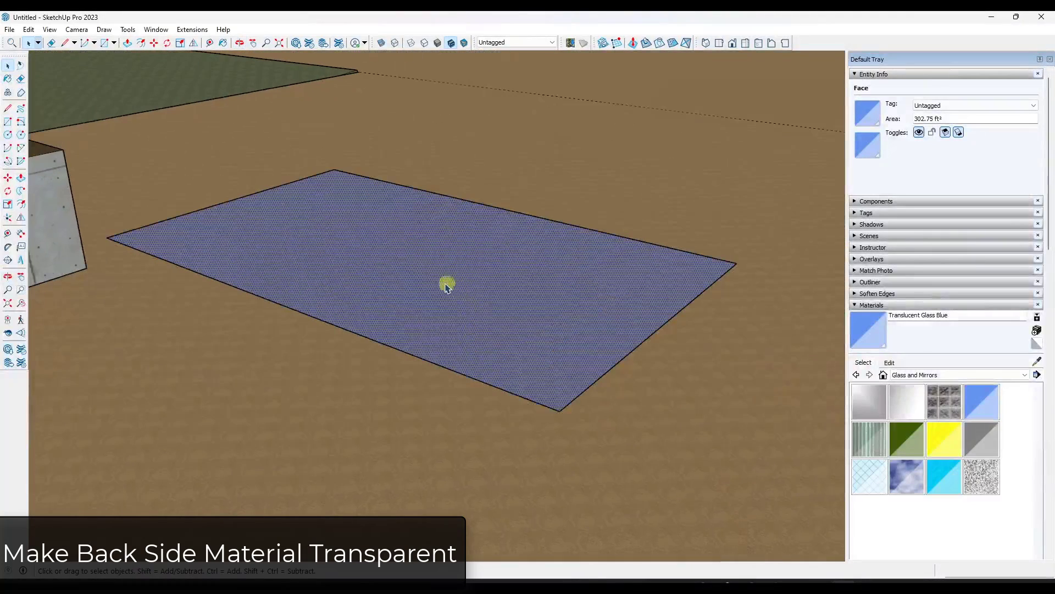